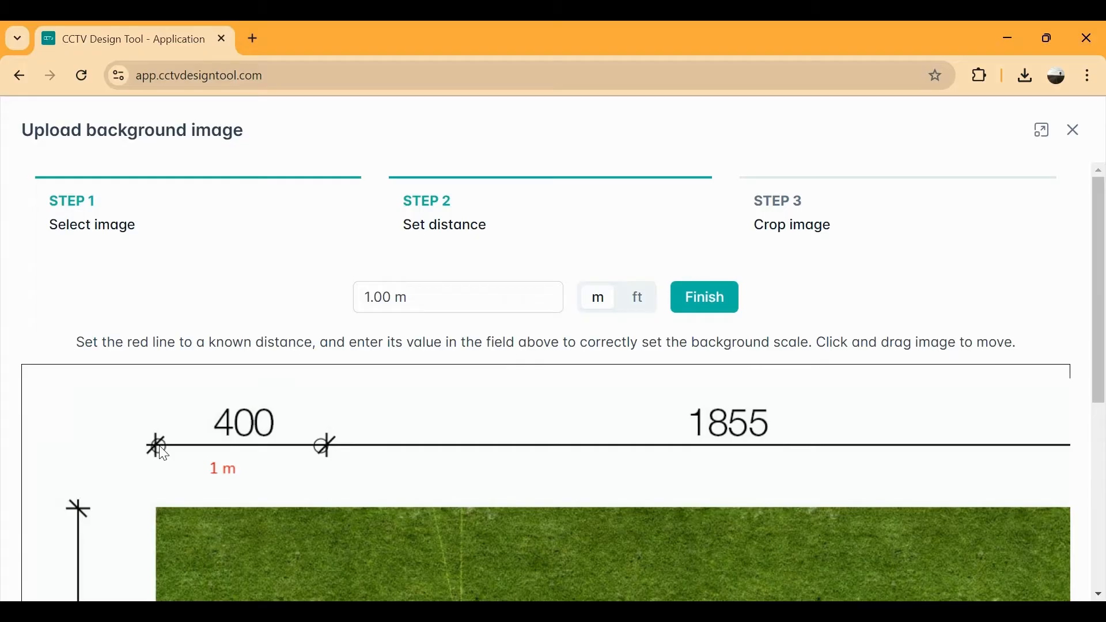
Step: Set the reference line's known distance to 4 m and finish the scale setup for the background image
click(370, 301)
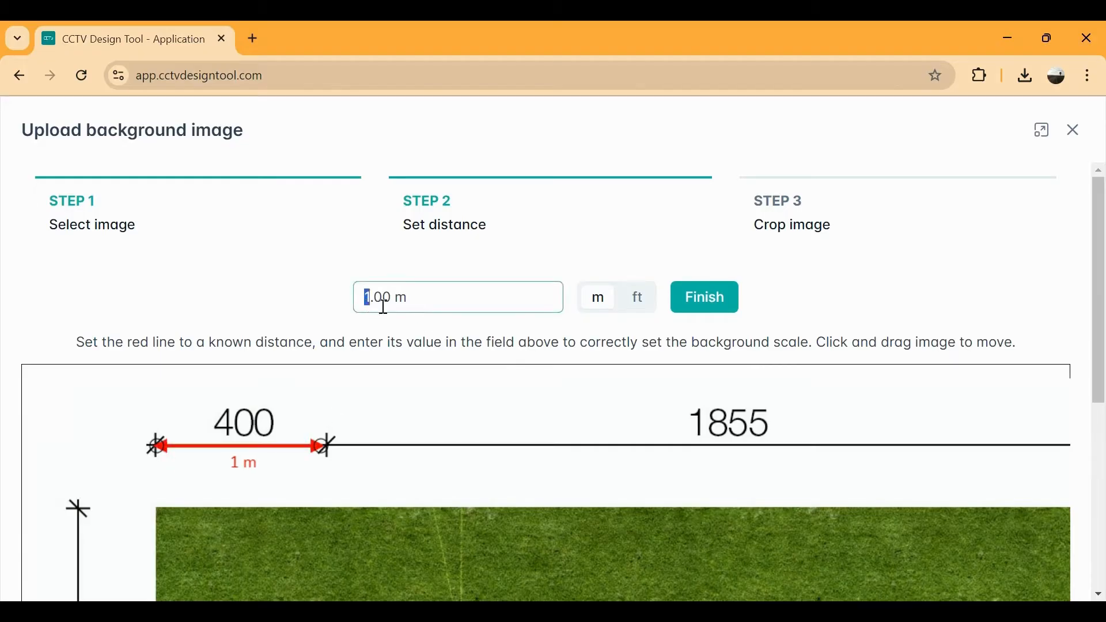
text(4)
click(640, 302)
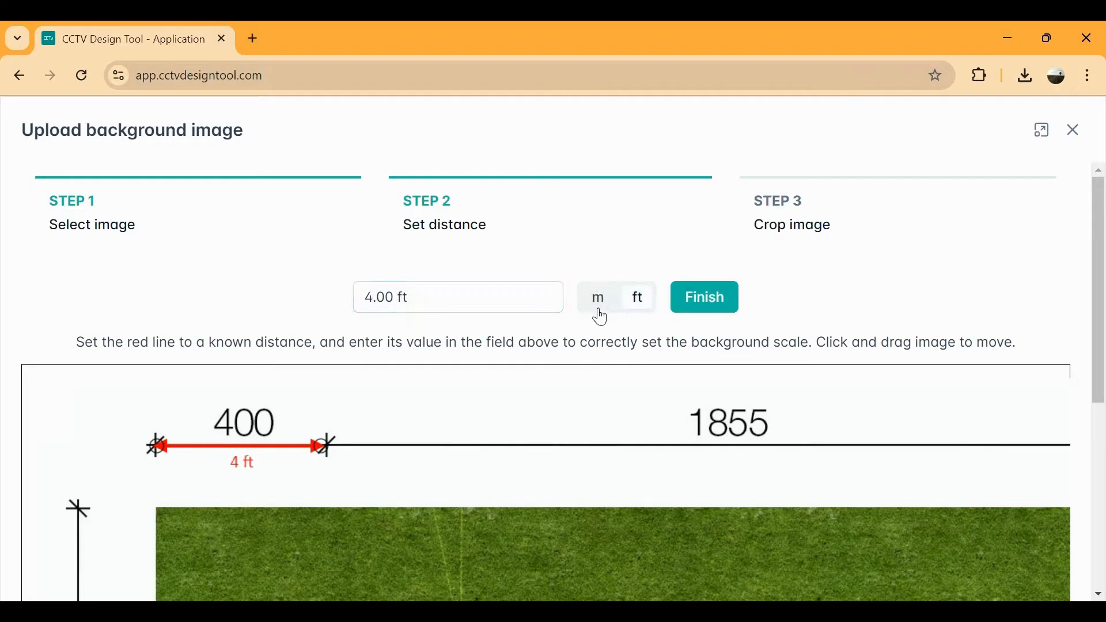
click(601, 318)
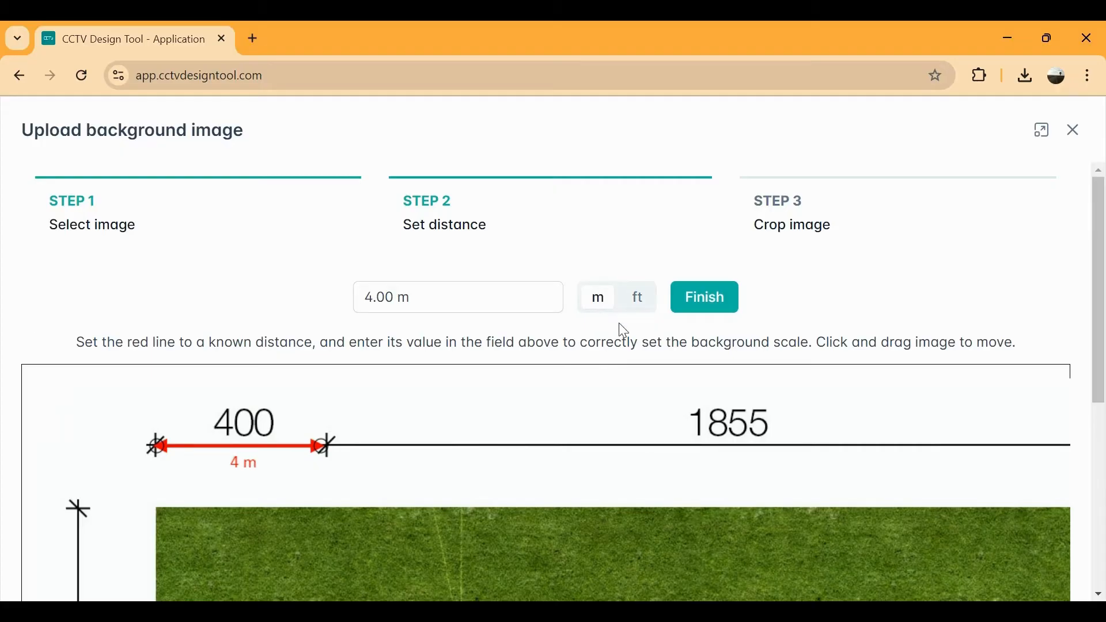
click(683, 314)
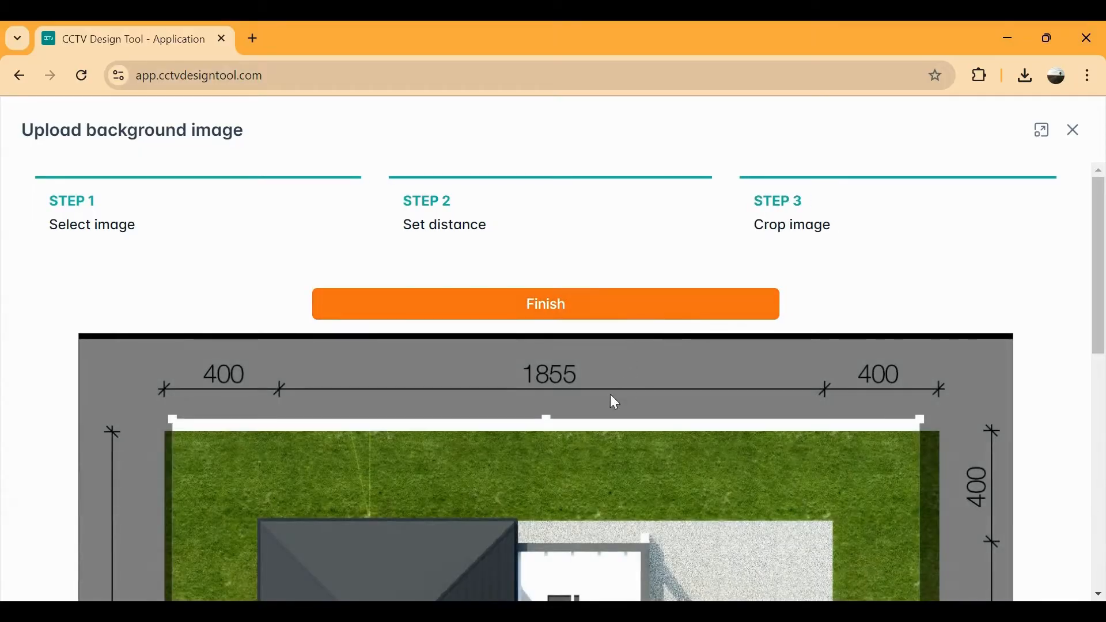
Step: Adjust the crop frame to the upper edges of the lawn and finish cropping the background image
drag(588, 444, 588, 464)
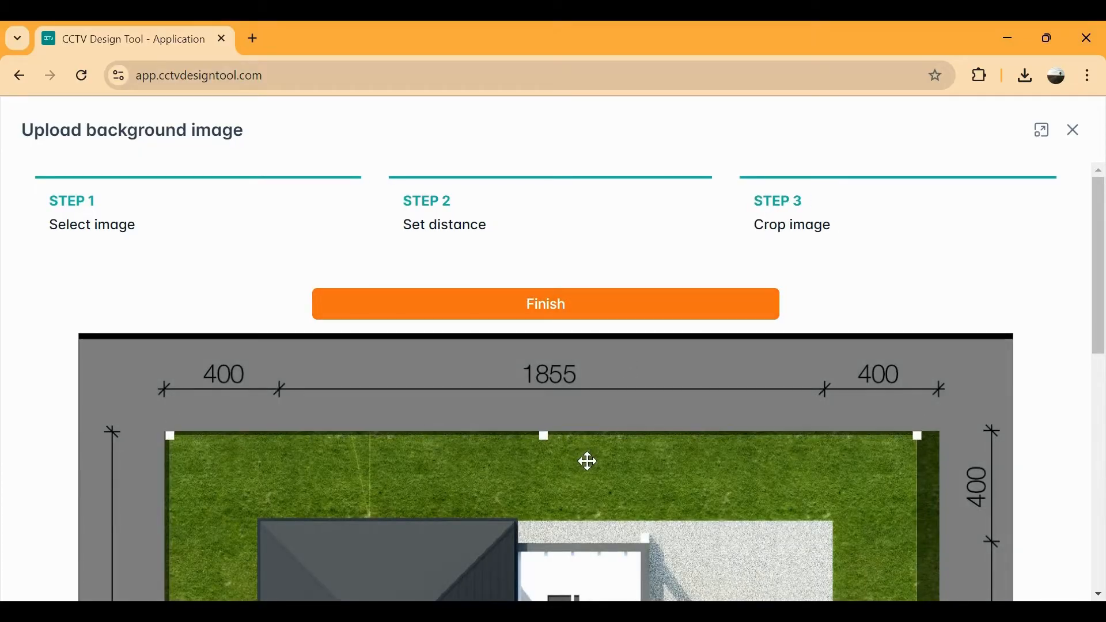
drag(920, 436, 931, 440)
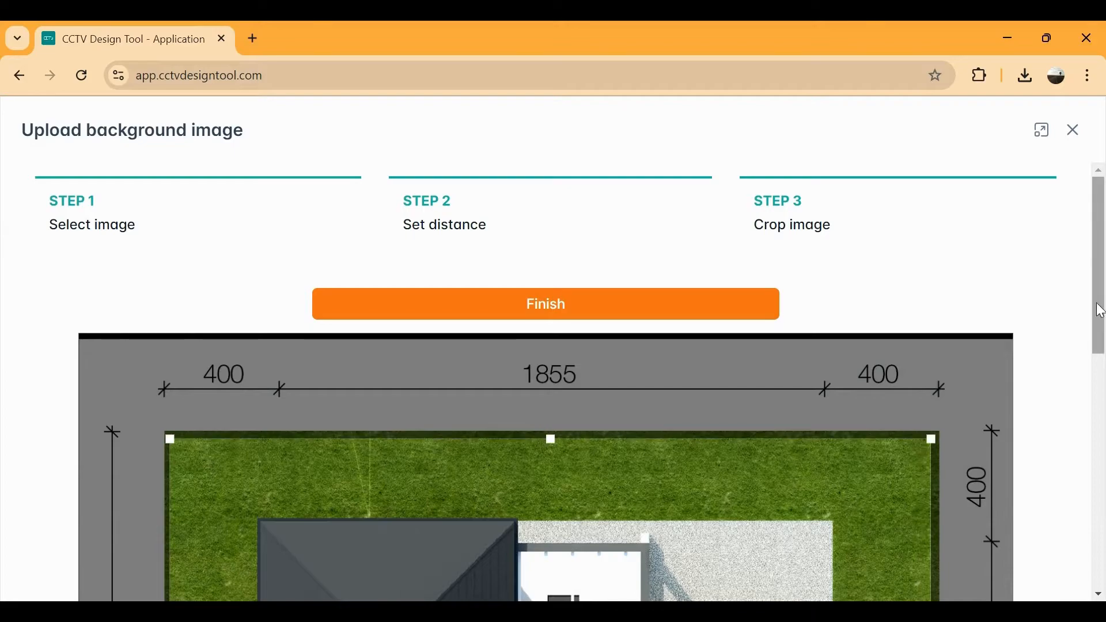
drag(1101, 311, 1035, 328)
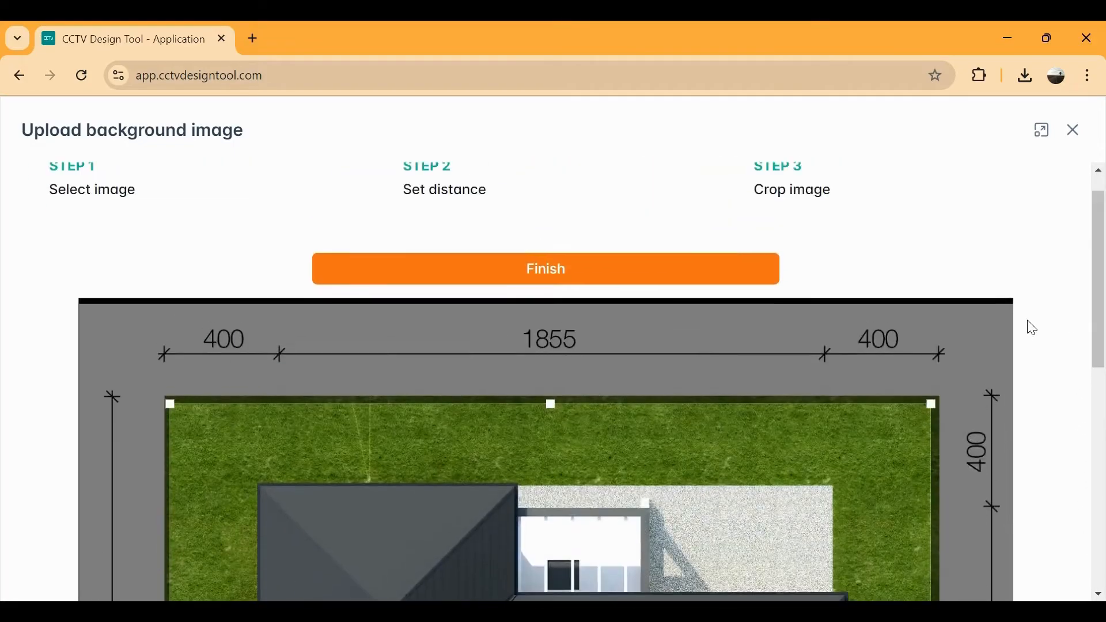
click(605, 274)
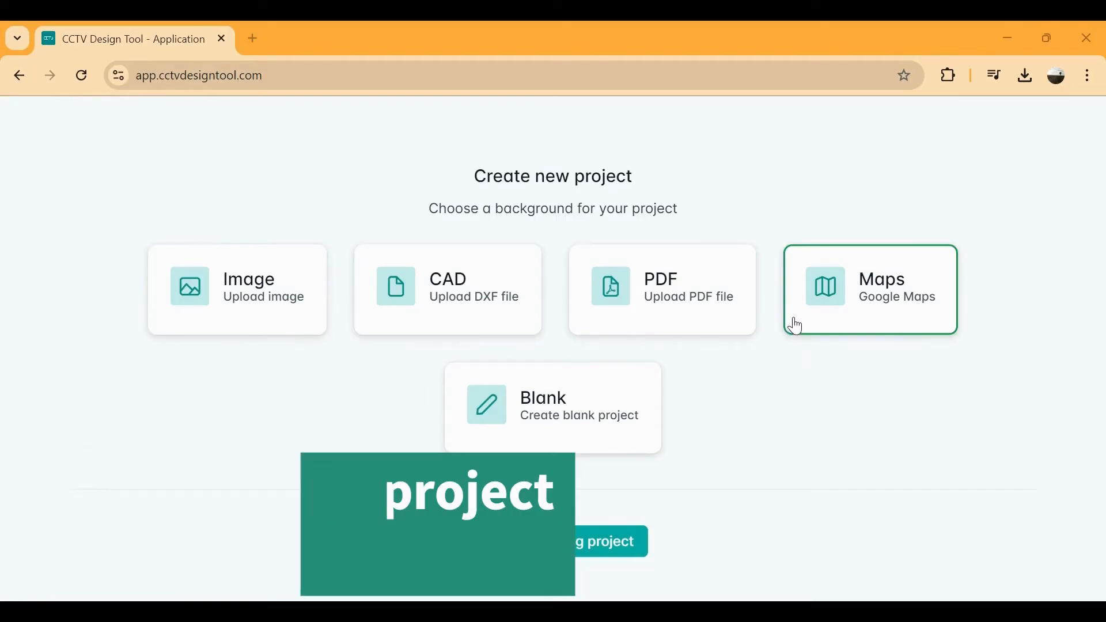
Step: Start a new project with a Google Maps background and find Buckingham Palace in London by address
click(824, 320)
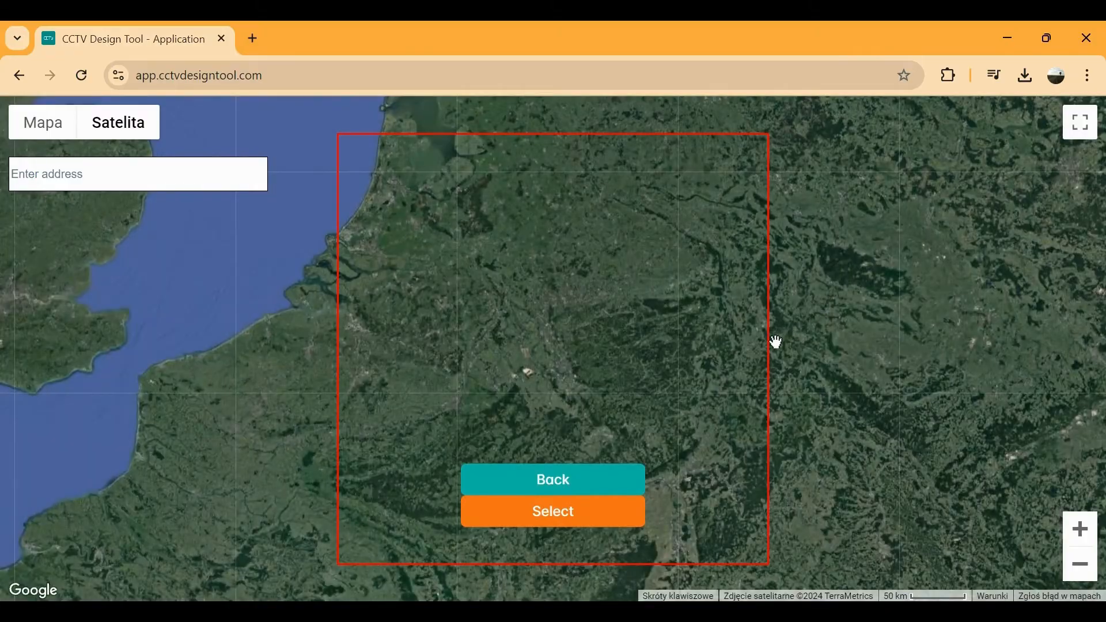
drag(775, 340, 678, 378)
scroll(642, 266, up, 5)
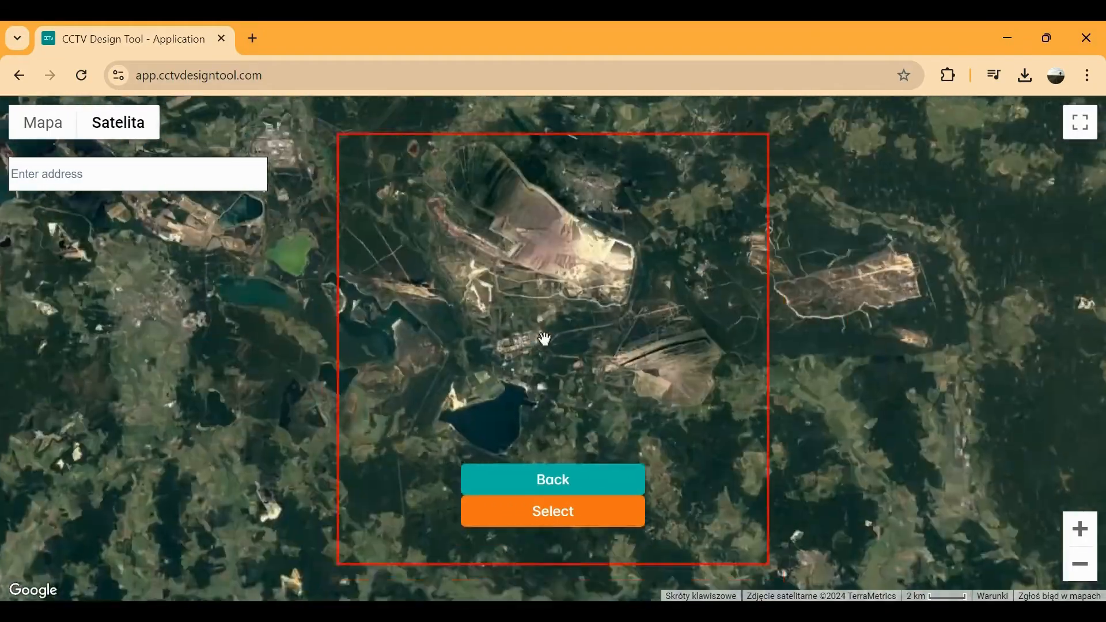
drag(479, 322, 623, 361)
drag(442, 224, 593, 317)
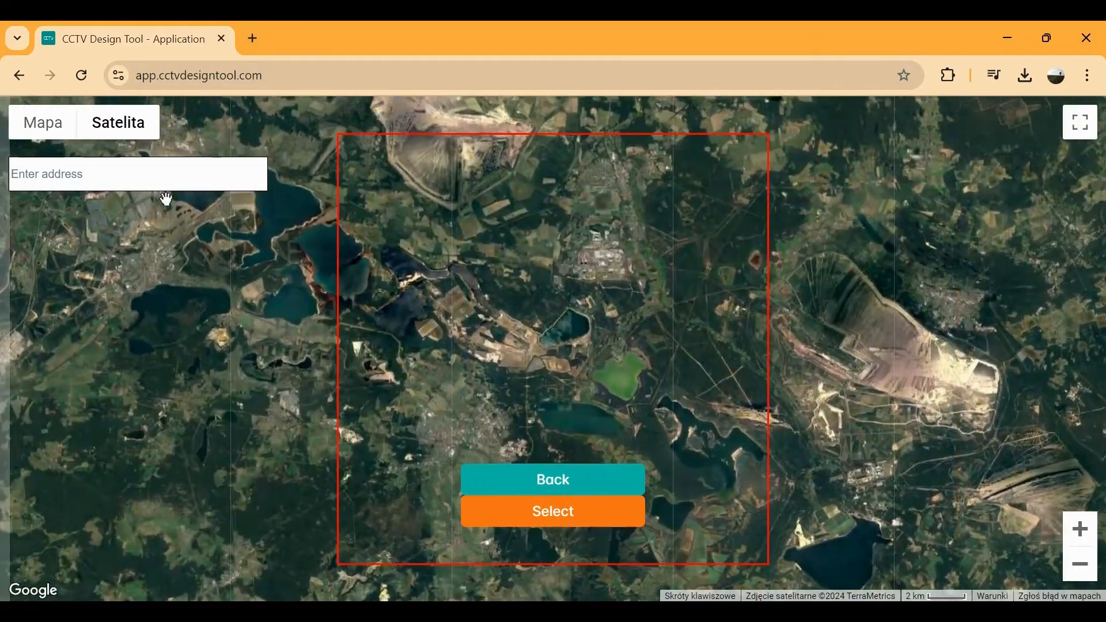
click(147, 183)
text(bucki)
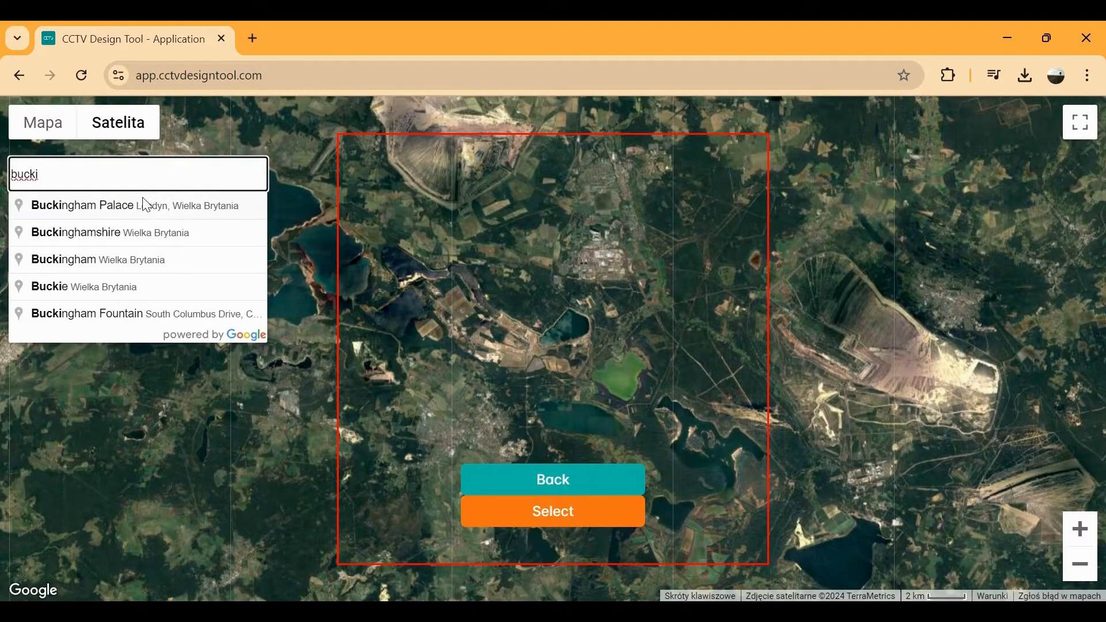
click(144, 205)
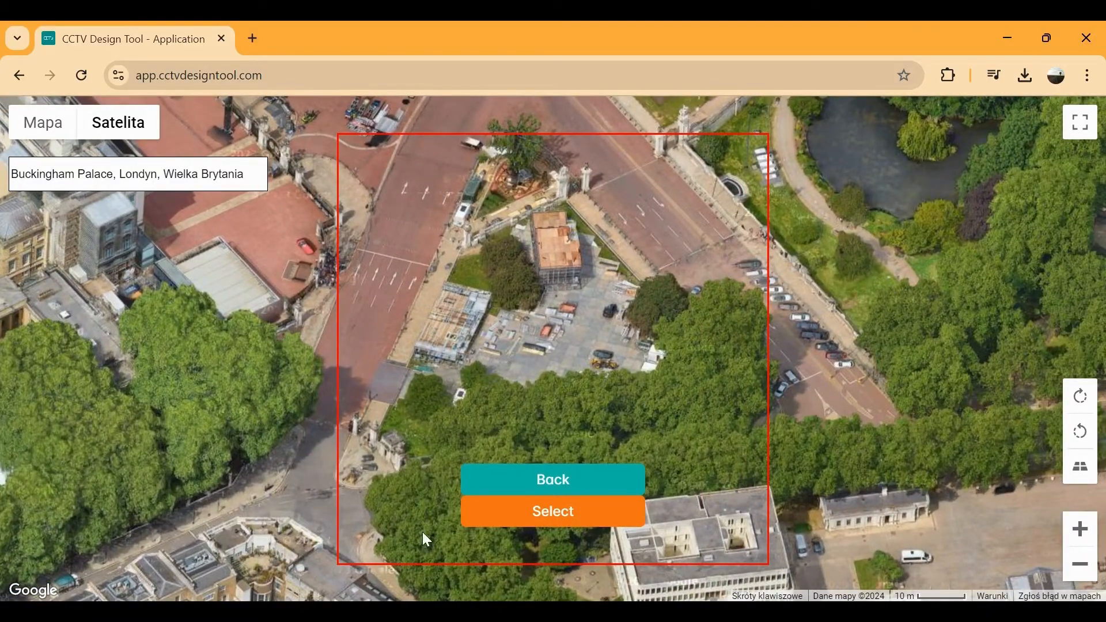
Step: Use the framed satellite area as the project background and bring the paved yard into view
click(541, 513)
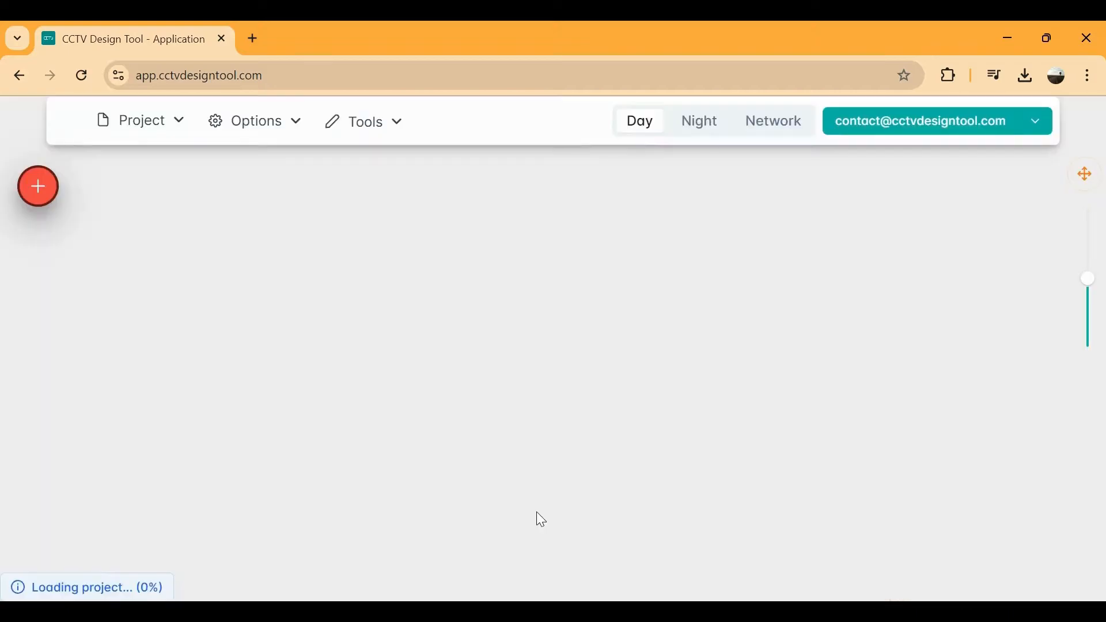
drag(538, 492, 643, 506)
scroll(557, 380, up, 3)
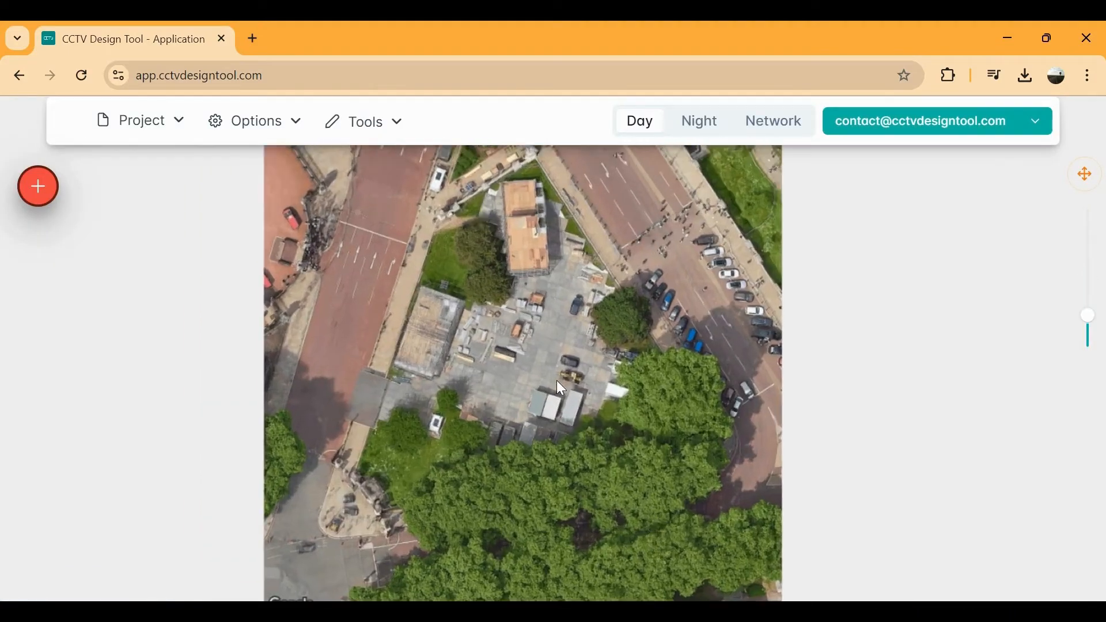
drag(554, 385, 599, 427)
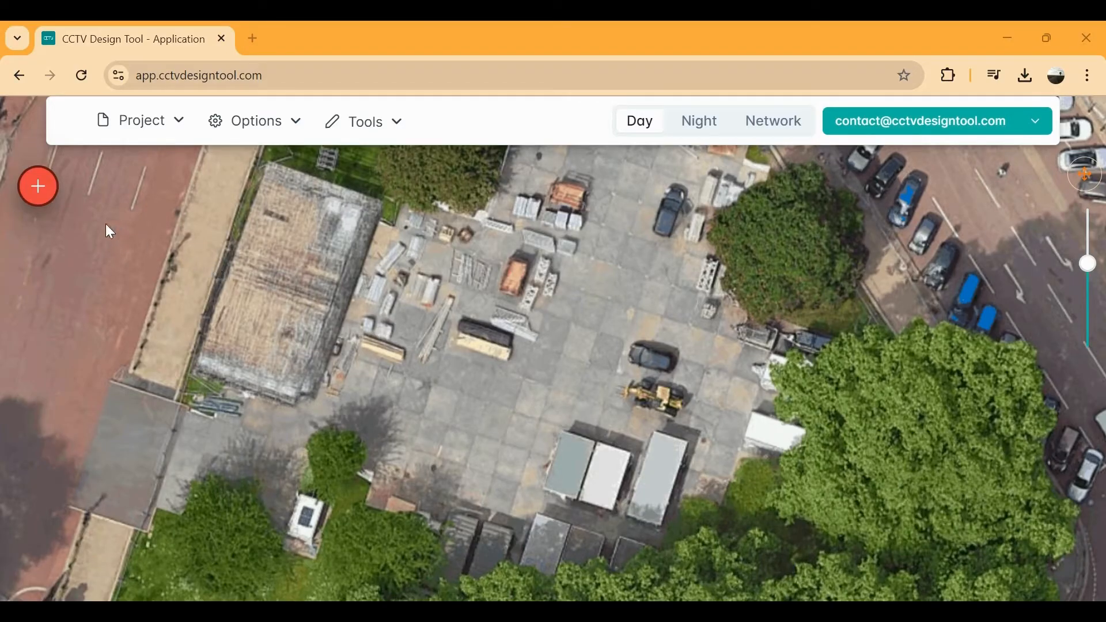
Step: Start adding a camera from the catalog and choose Hikvision as the manufacturer
click(38, 186)
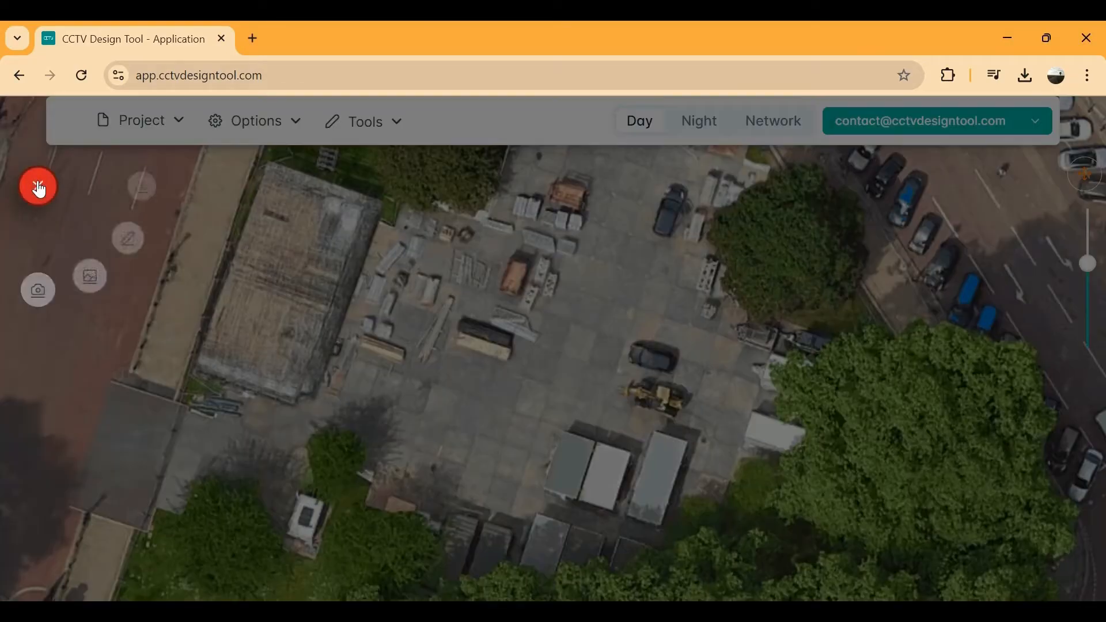
click(38, 292)
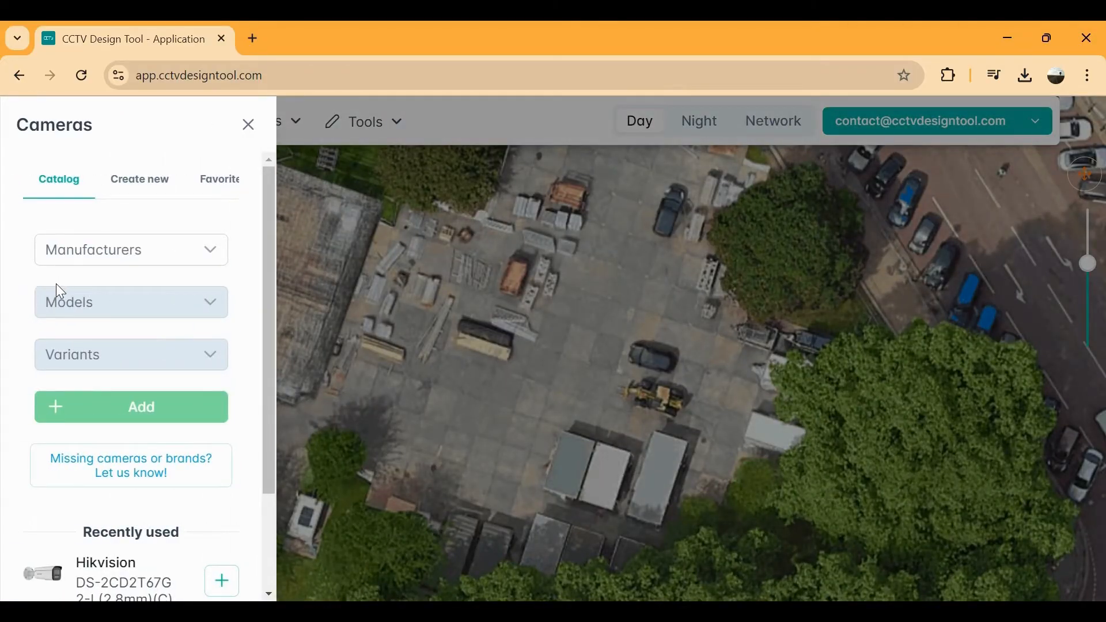
click(214, 254)
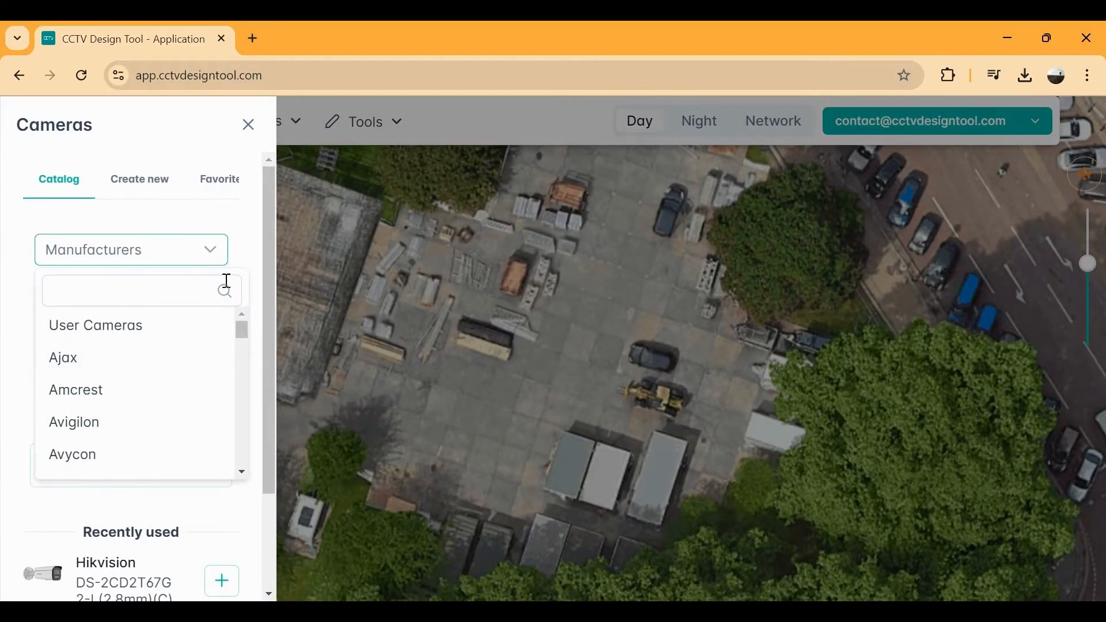
drag(242, 337, 233, 375)
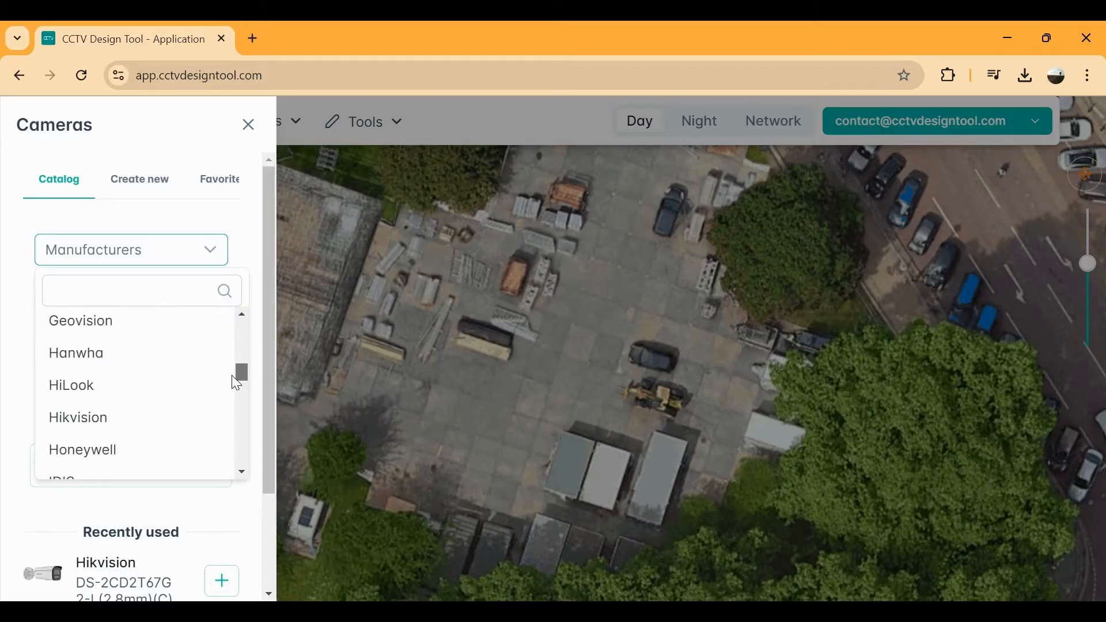
click(175, 418)
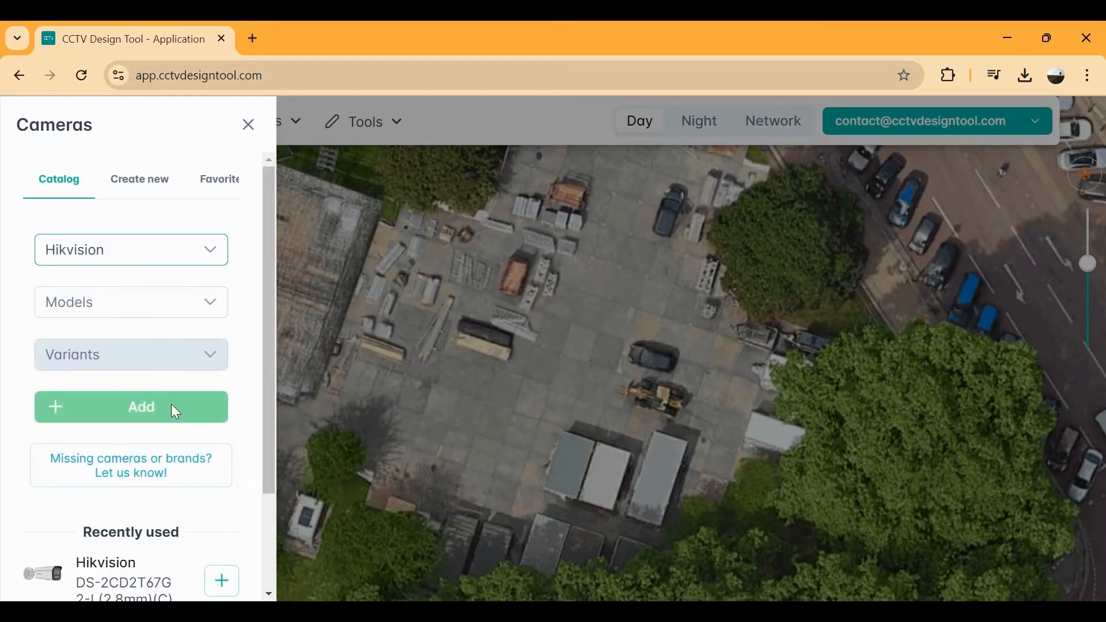
Step: Find the 2347 models, choose DS-2CD2347G2 and pick its variant DS-2CD2347G2-L(2.8mm)(C)
click(163, 303)
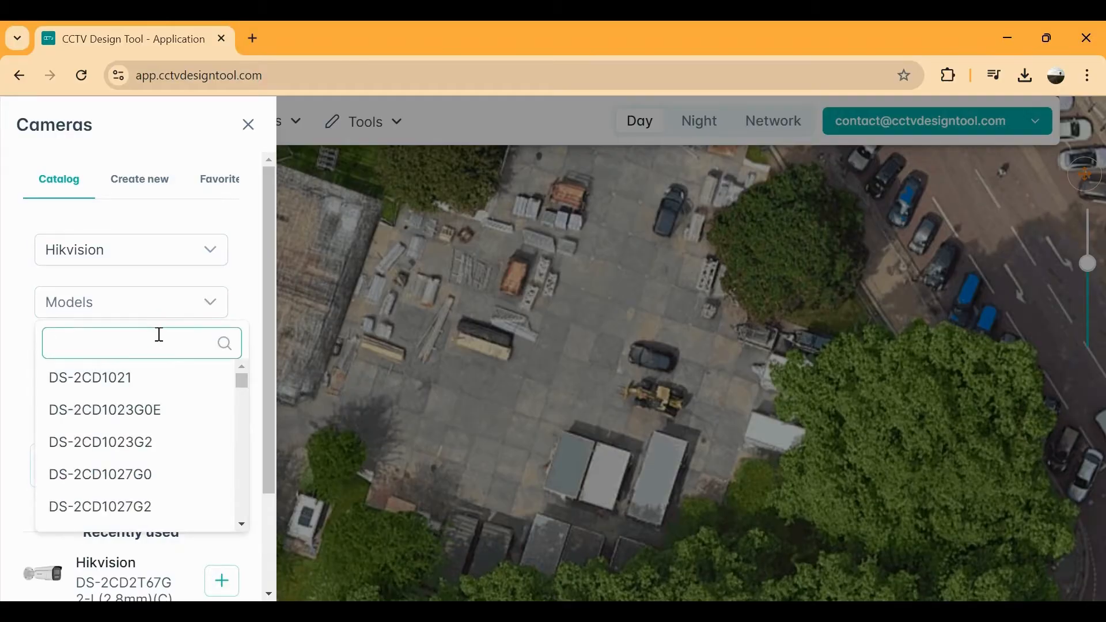
text(2347)
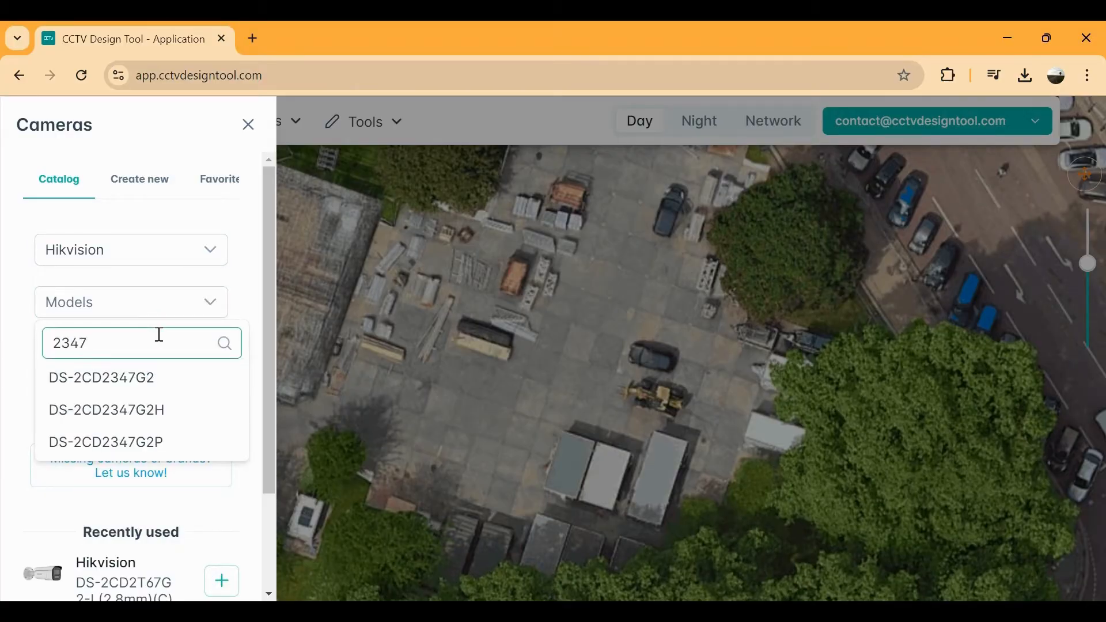
click(140, 383)
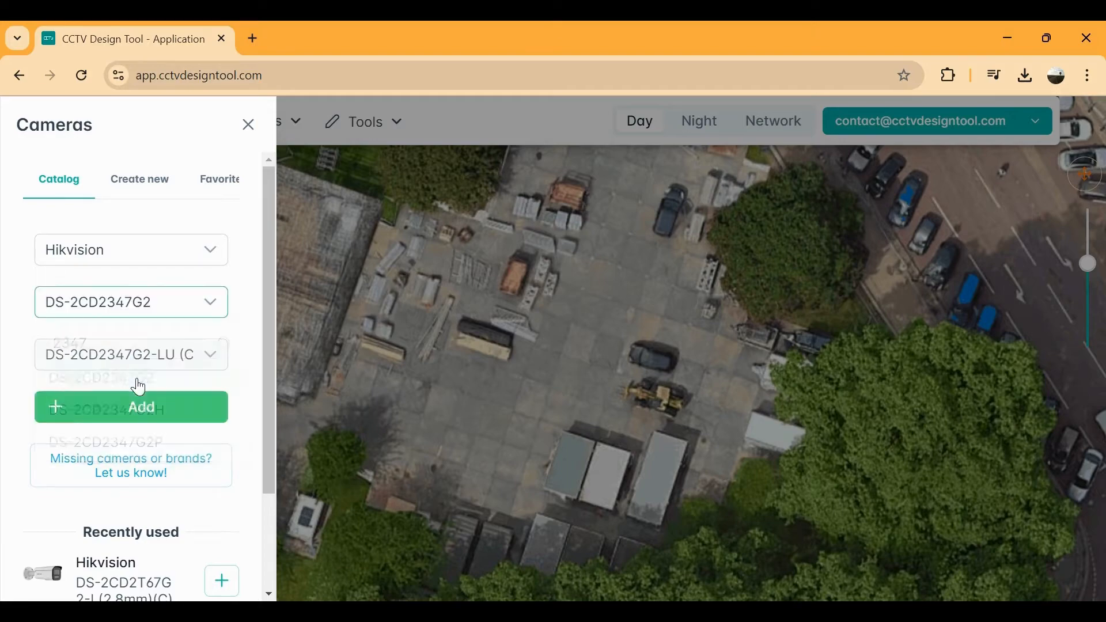
click(179, 373)
drag(303, 457, 302, 509)
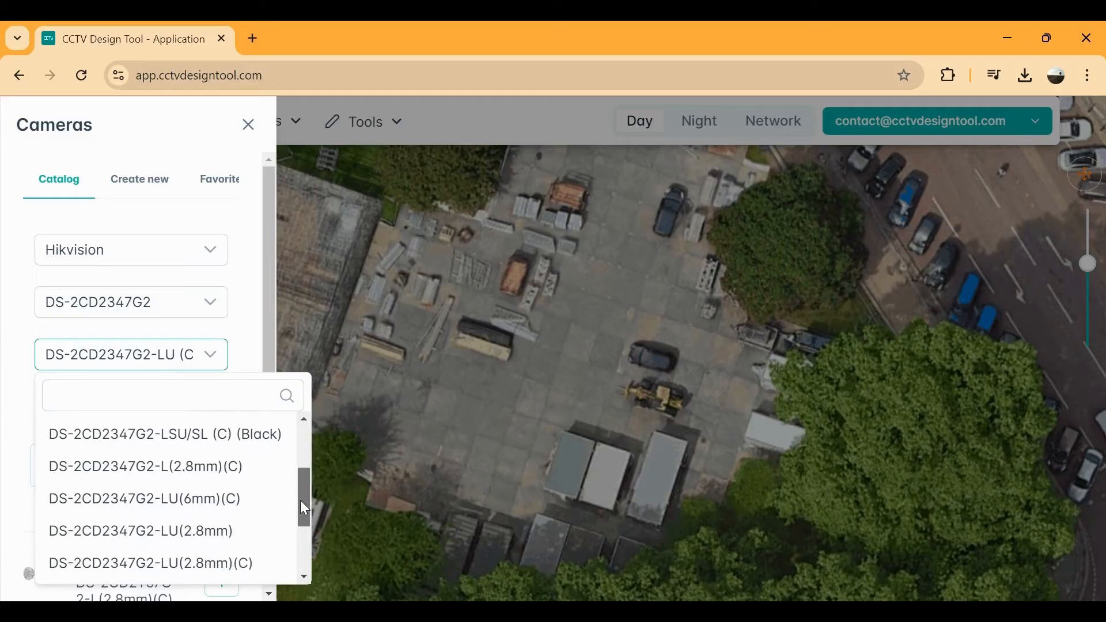
click(237, 477)
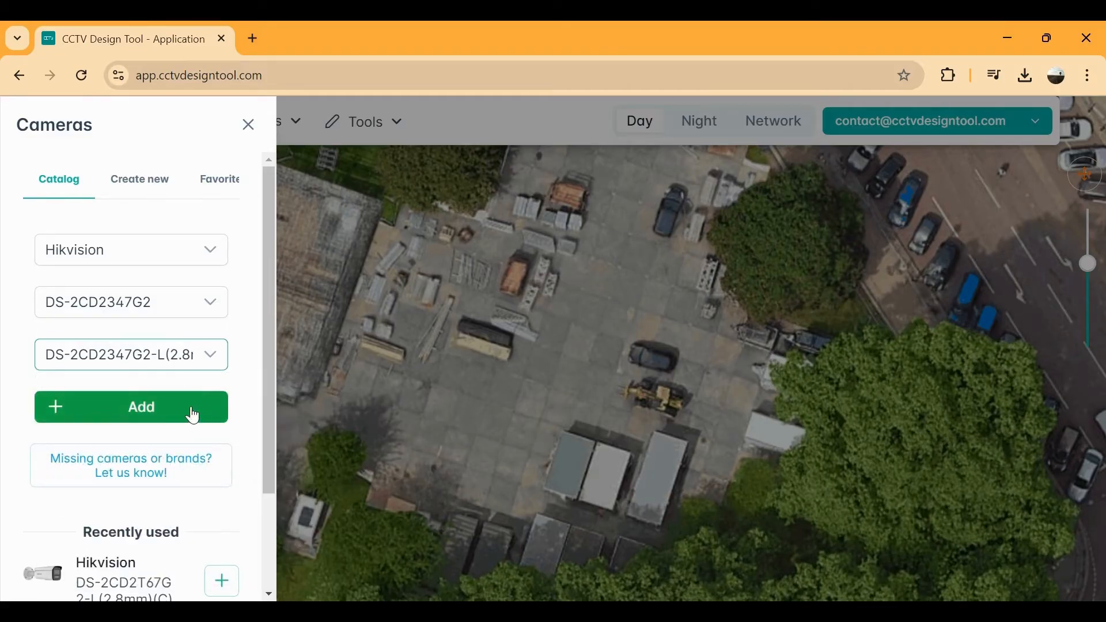
Step: Add the chosen camera to the plan and move it west, beside the long dark vehicle in the yard
click(148, 415)
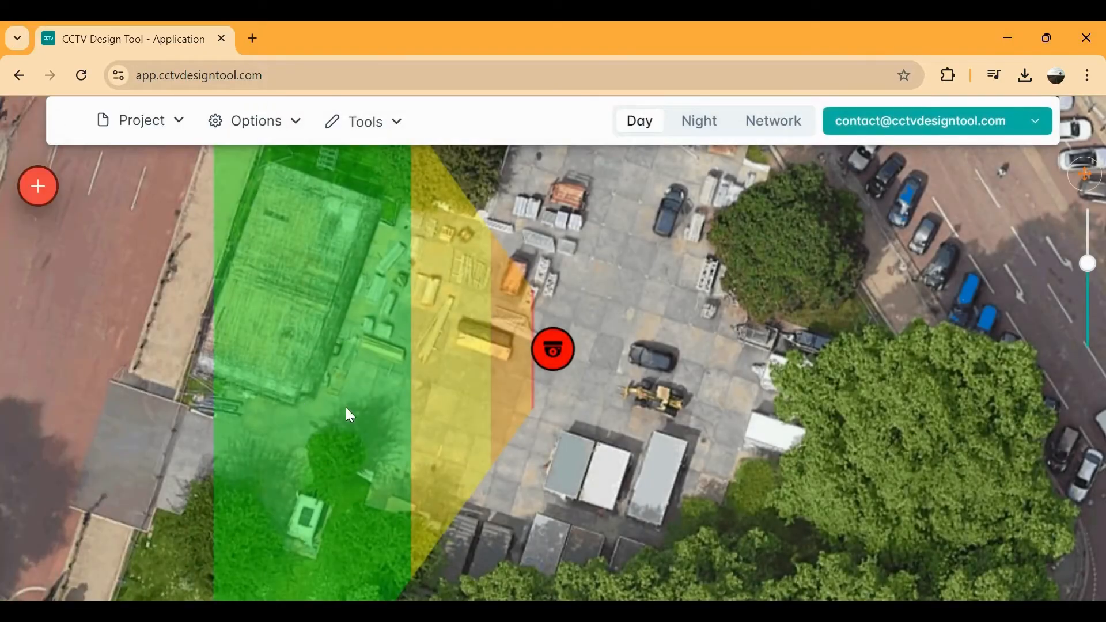
click(564, 371)
drag(564, 372, 458, 355)
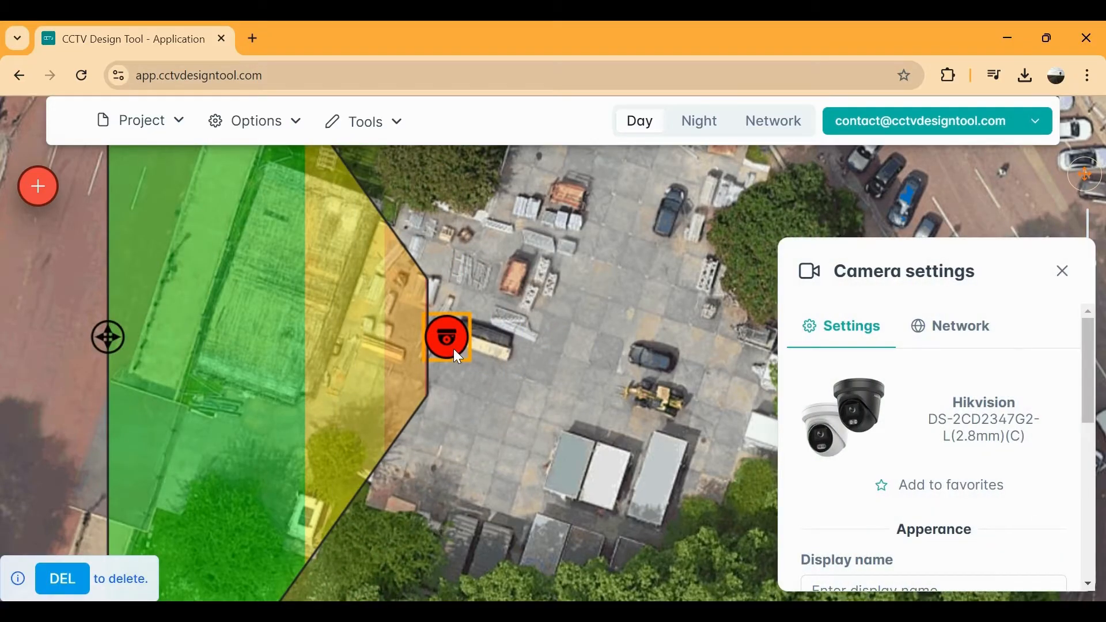
Step: Duplicate the camera and place the copy farther east, beside the parked black car and yellow loader
right_click(458, 356)
click(501, 400)
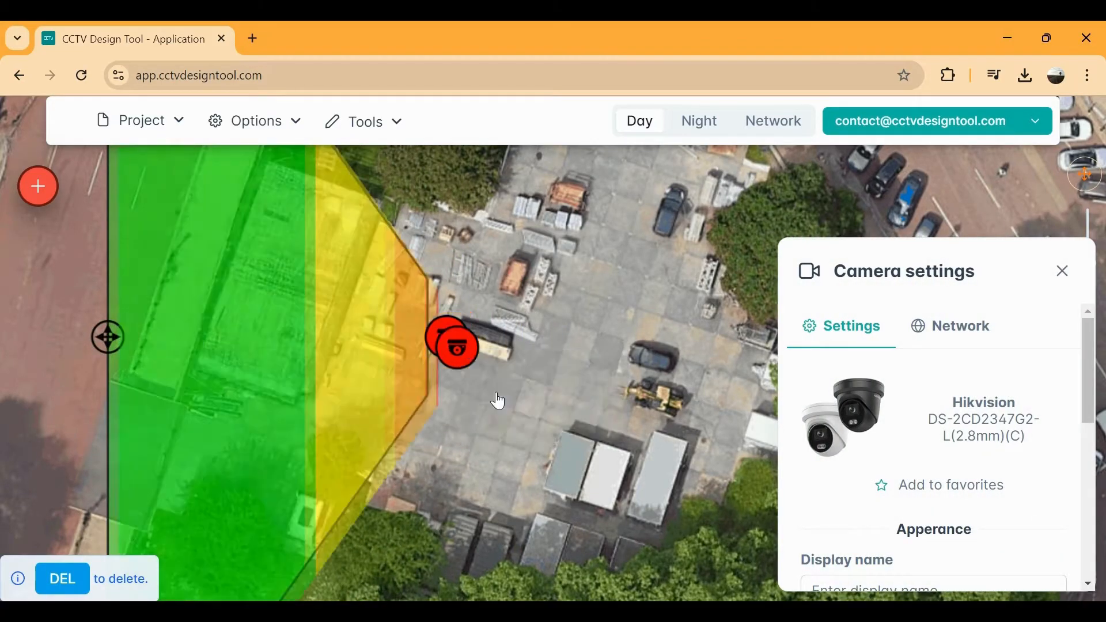
drag(470, 370, 599, 376)
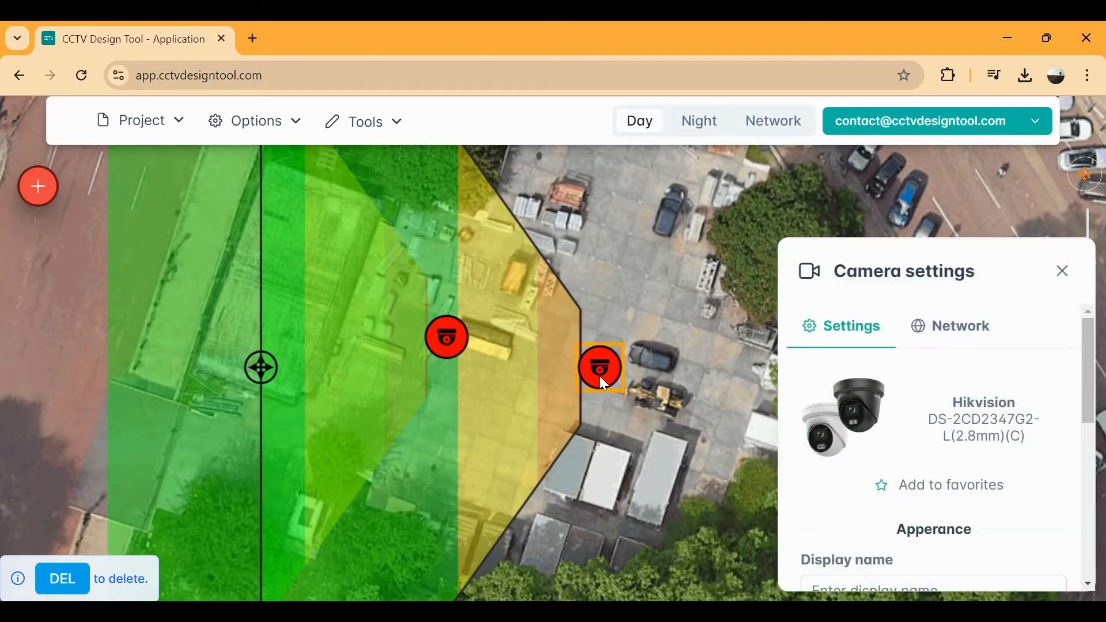
right_click(599, 376)
click(552, 326)
Step: Review the recently used cameras and the cameras already in the project
click(40, 188)
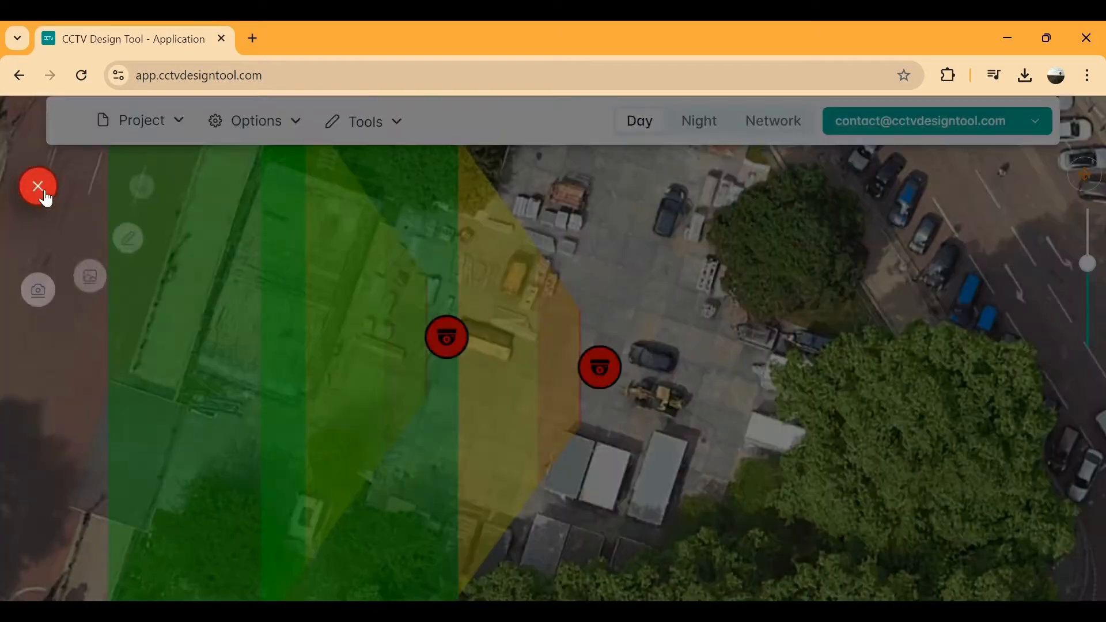
click(38, 289)
scroll(217, 345, down, 5)
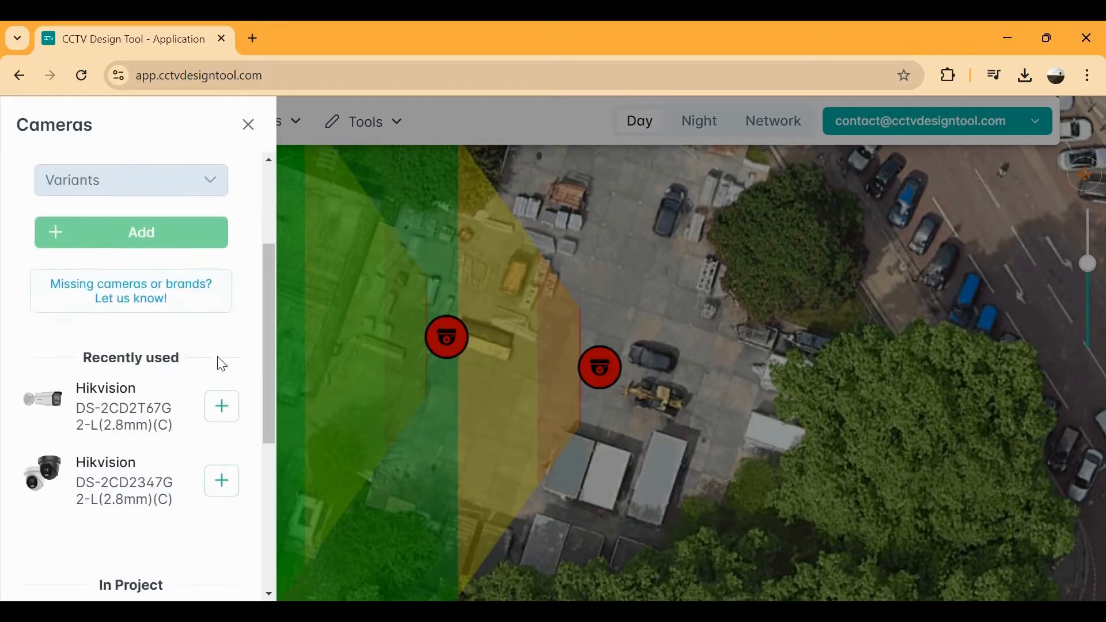
scroll(169, 323, down, 4)
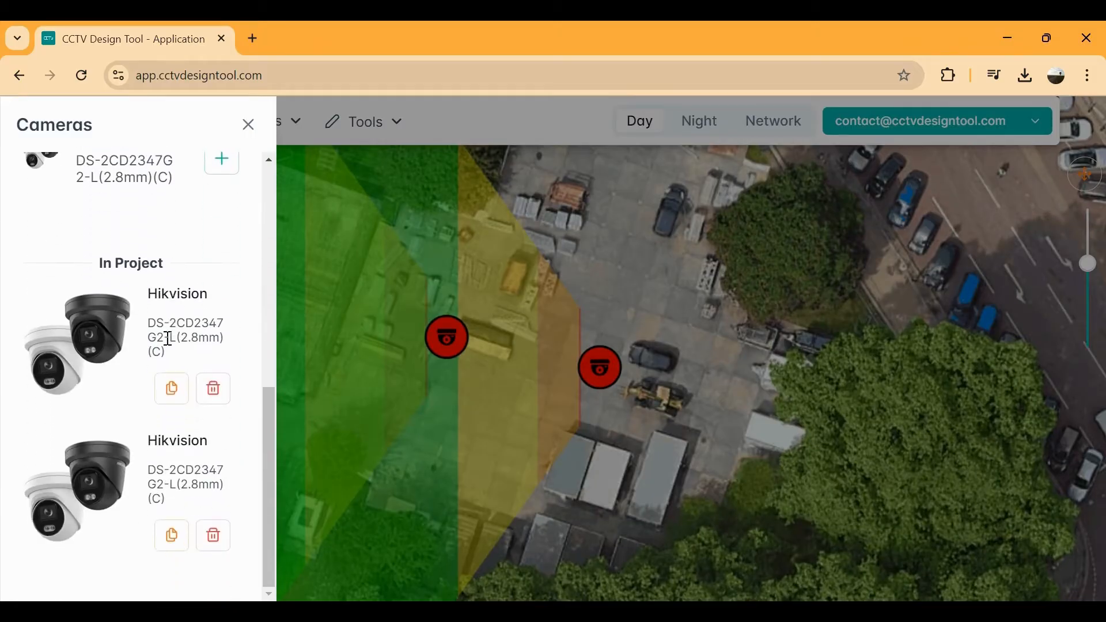
scroll(173, 502, up, 9)
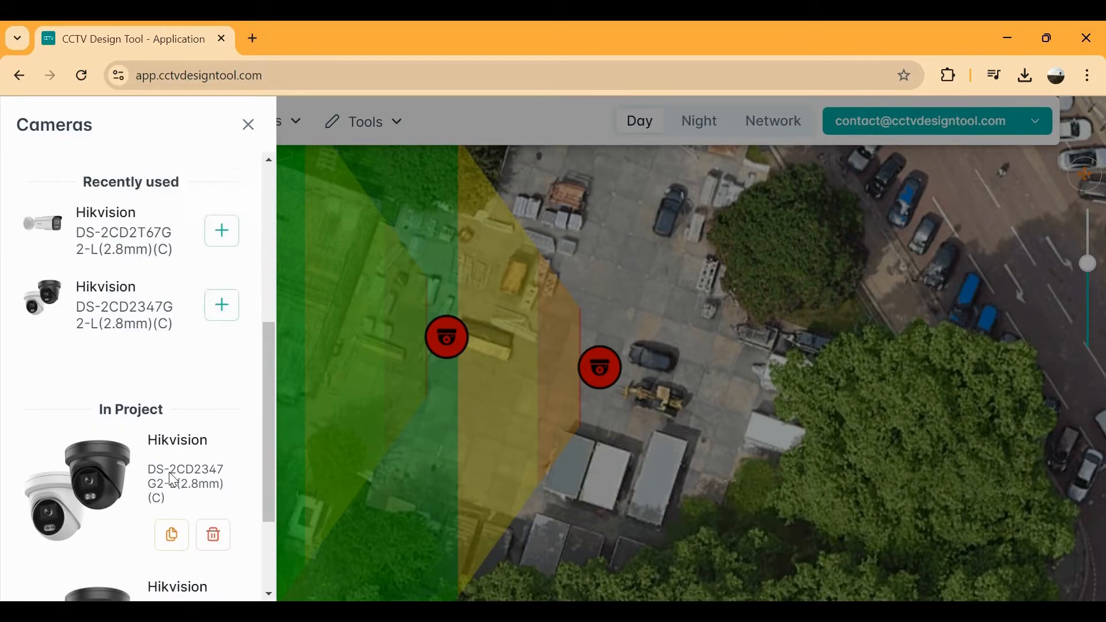
click(477, 441)
Step: Add the eastern DS-2CD2347G2-L(2.8mm)(C) camera, beside the parked black car and yellow loader, to the favorites
click(602, 371)
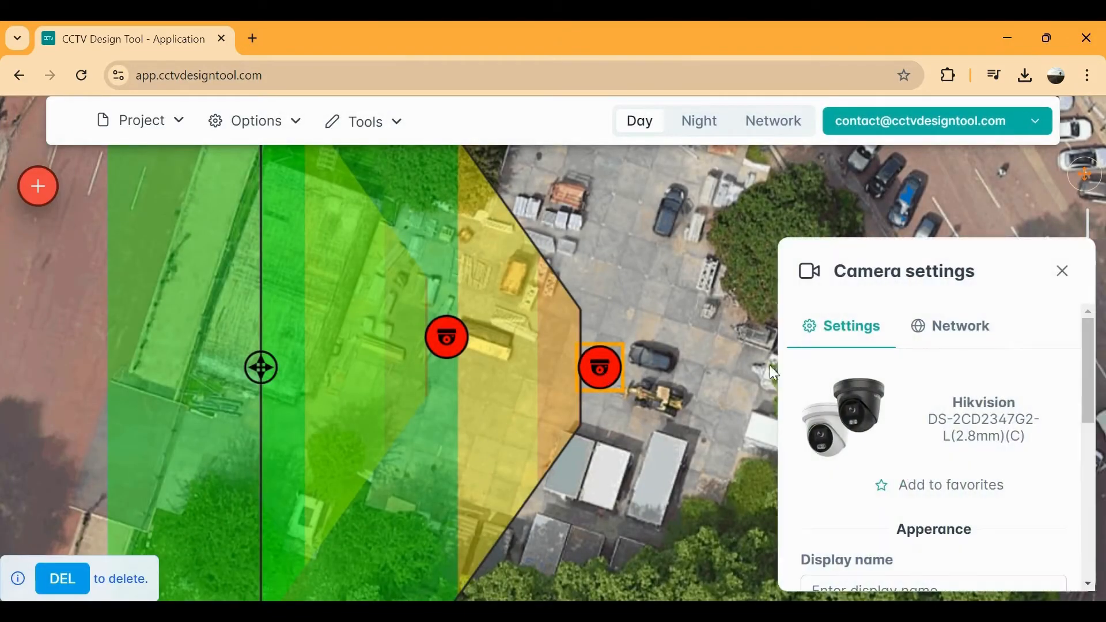
click(883, 487)
click(894, 499)
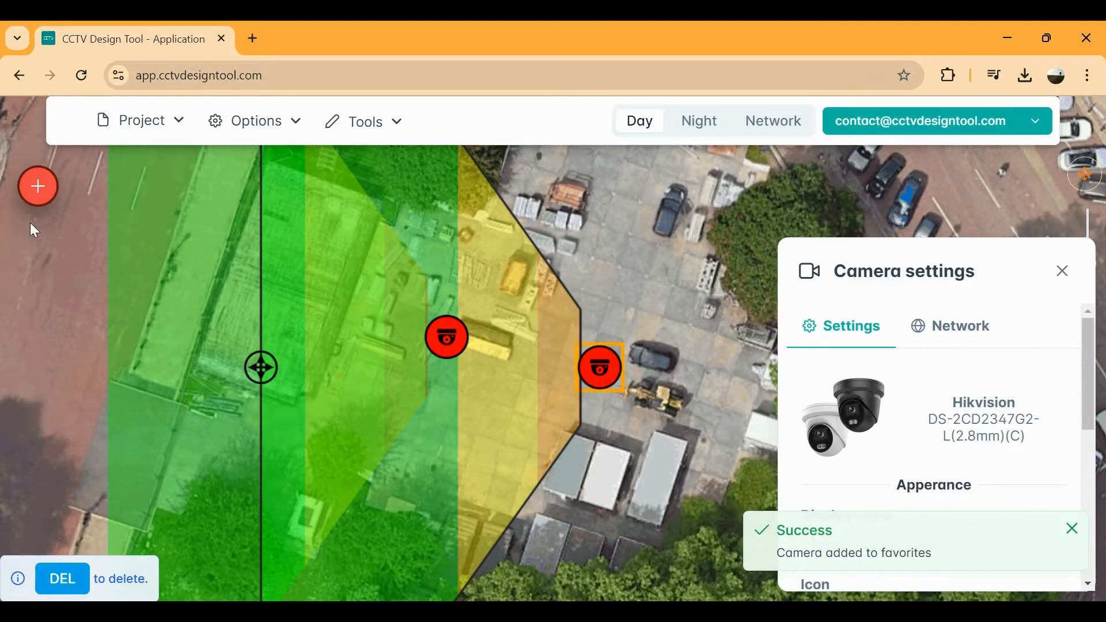
Step: Add another Hikvision DS-2CD2347G2-L(2.8mm)(C) camera to the plan from the favorite cameras
click(34, 196)
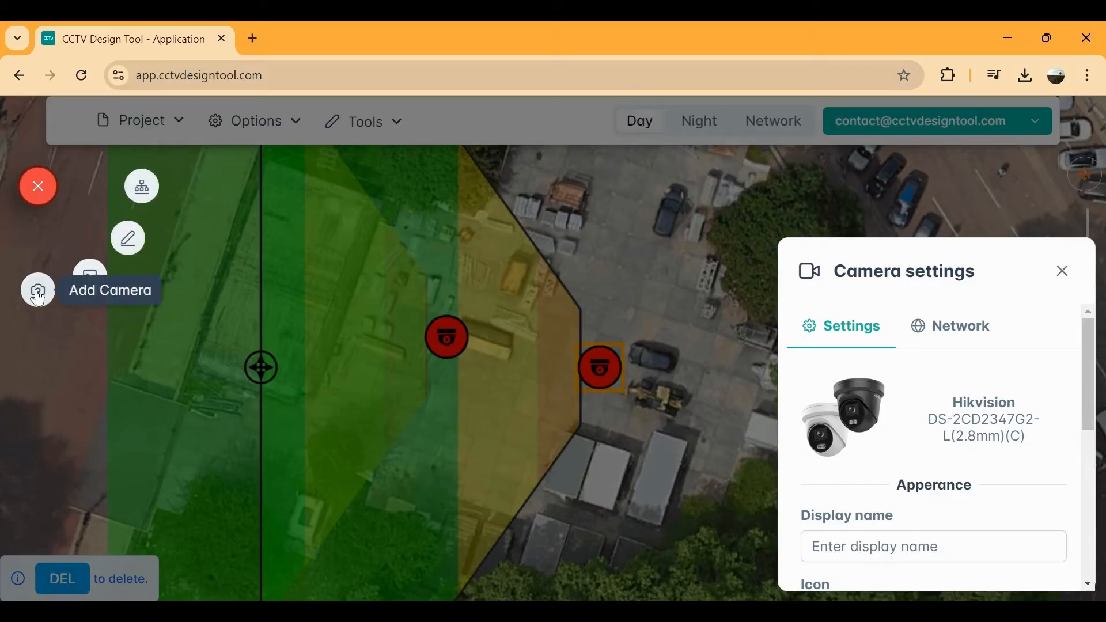
click(38, 294)
click(223, 190)
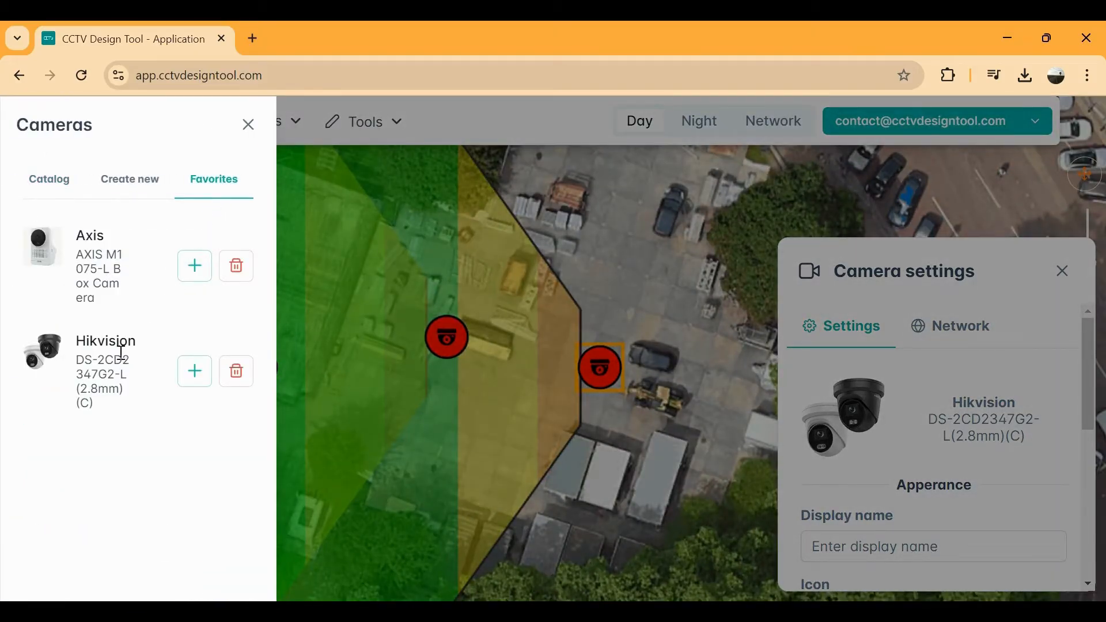
click(194, 372)
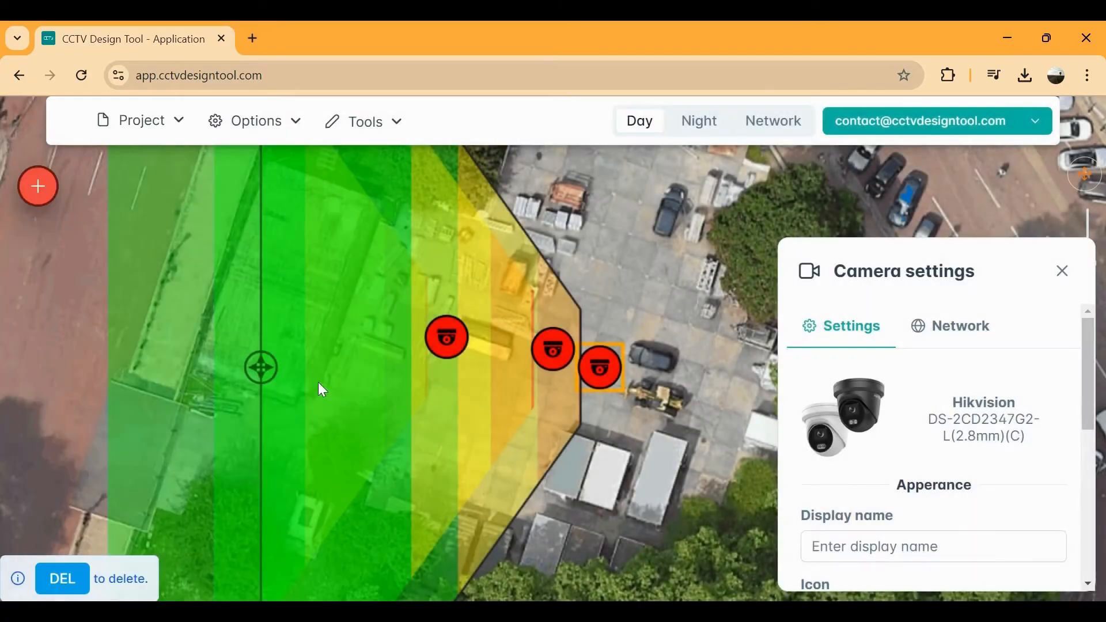
click(599, 322)
drag(599, 322, 270, 361)
Step: Report a missing camera brand by sending support the message "please add XYZ brand!"
click(56, 197)
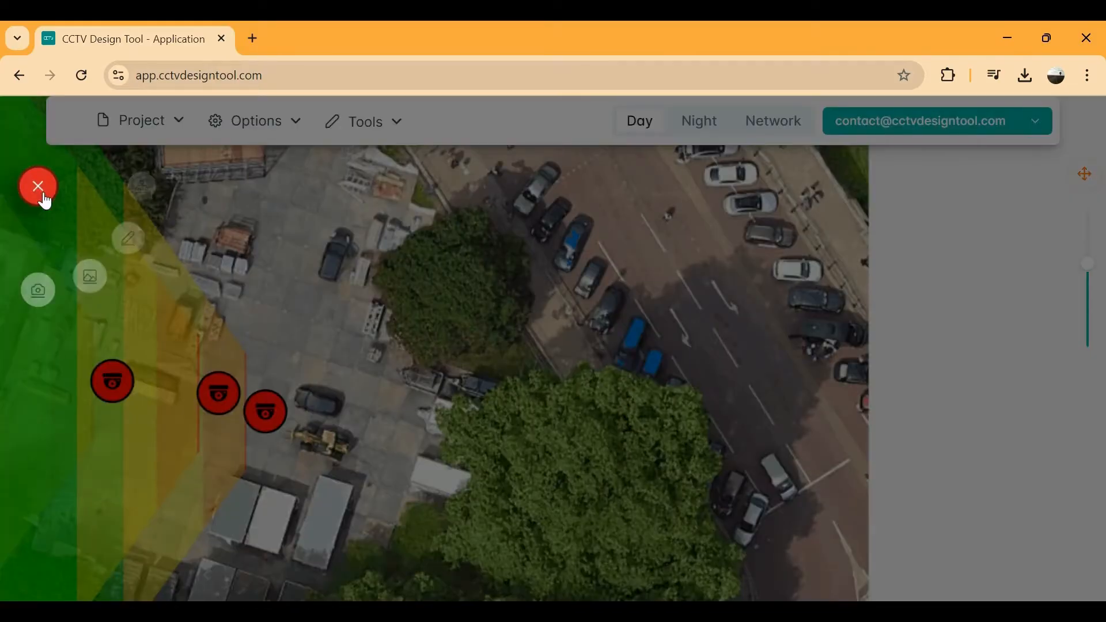
click(41, 289)
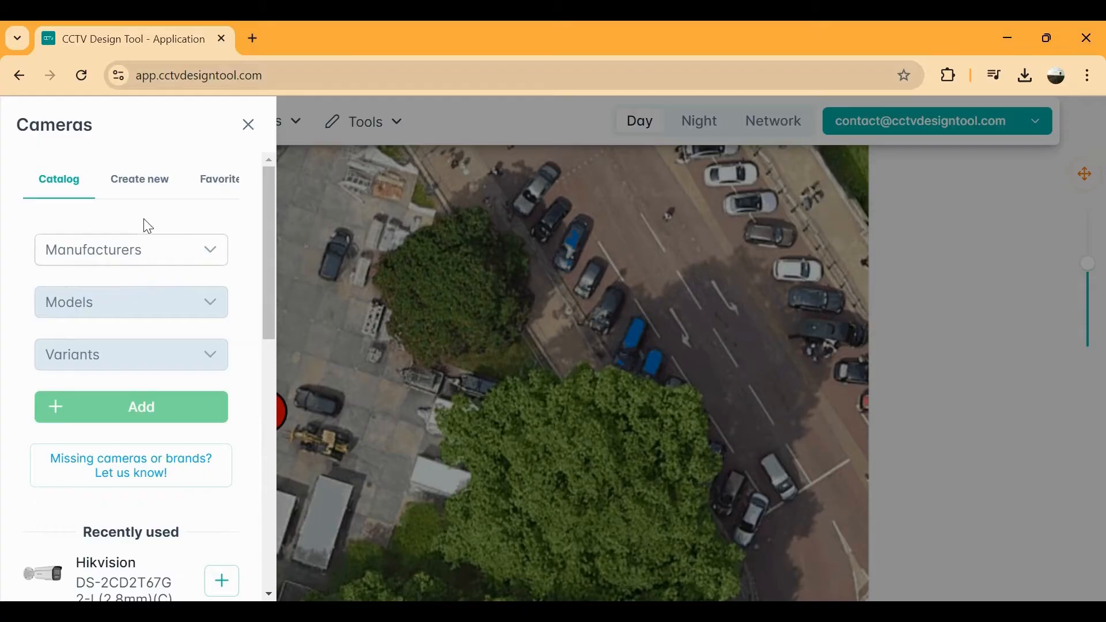
click(147, 466)
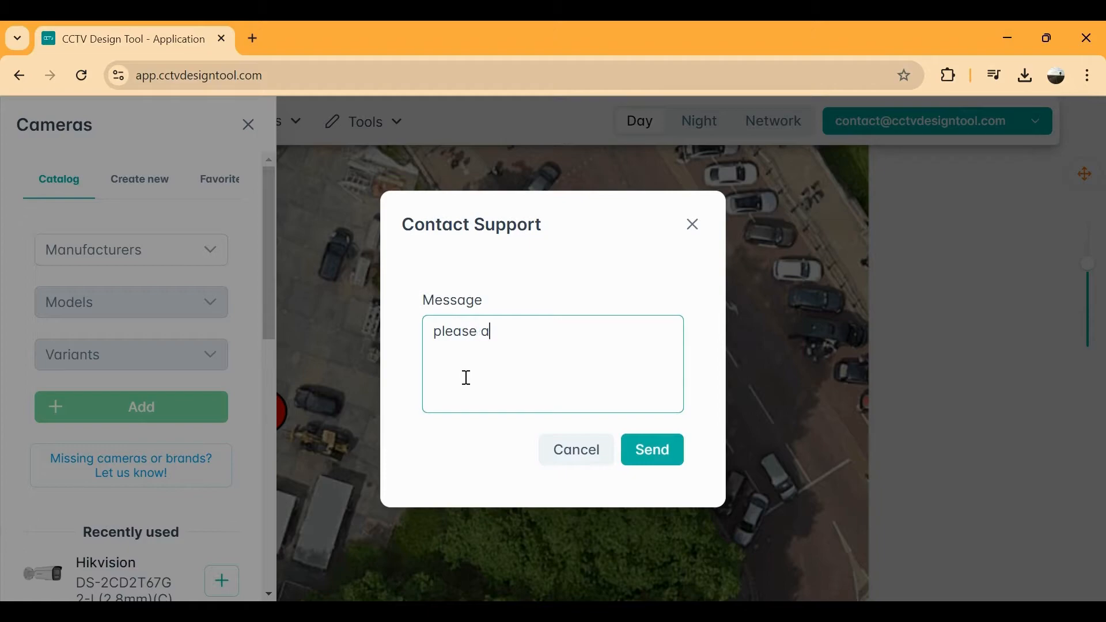
text(XYZ brand!)
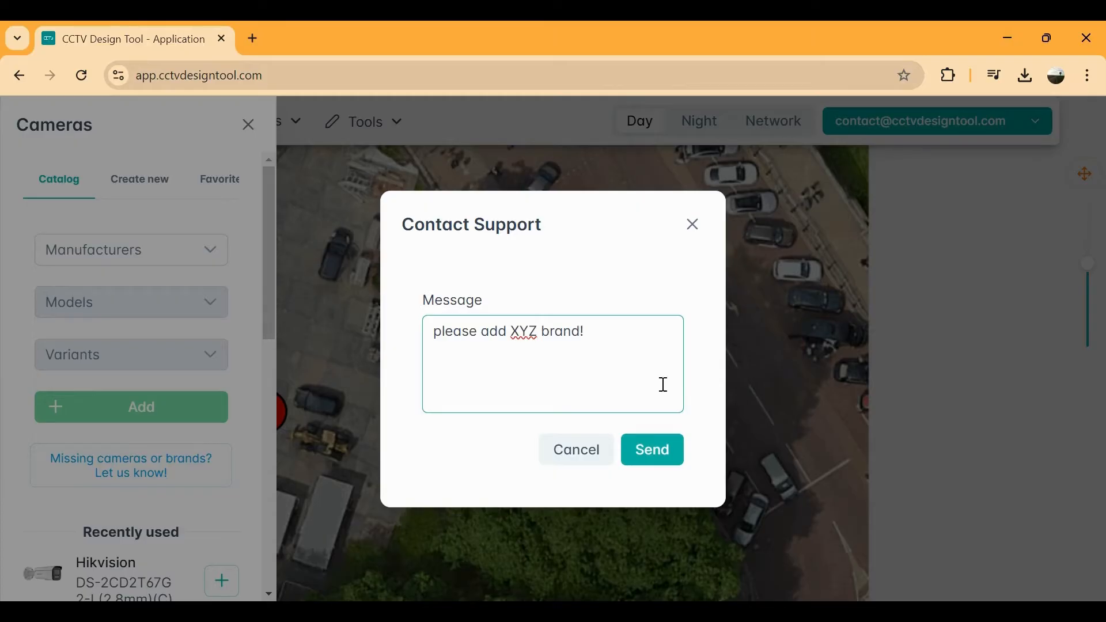
click(652, 450)
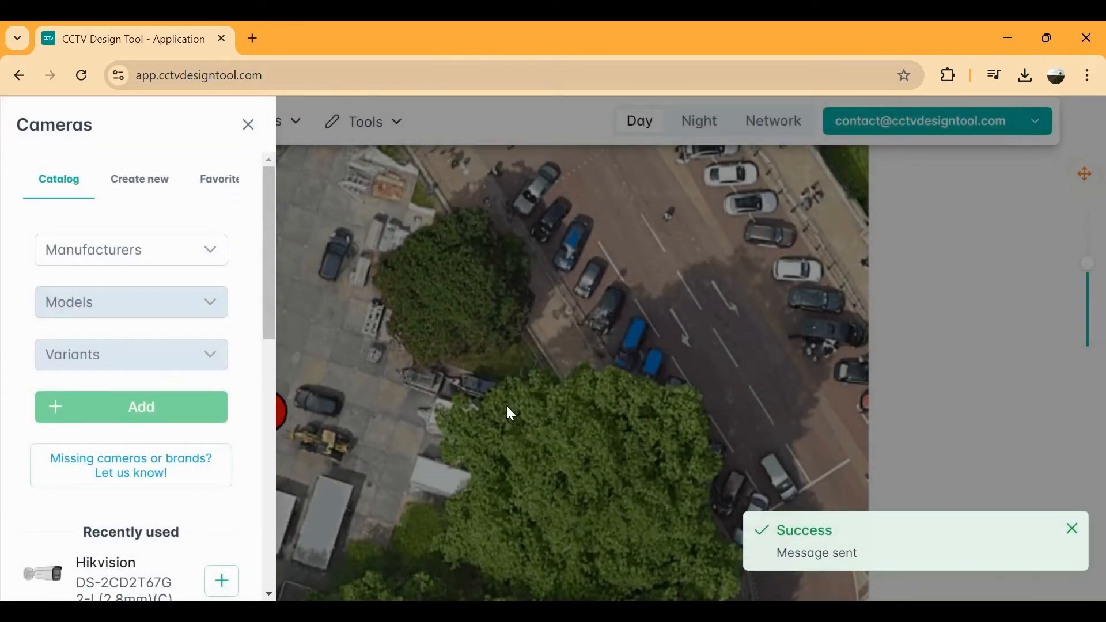
Step: Start creating a new camera with manufacturer XYZ and model ABC123
click(141, 181)
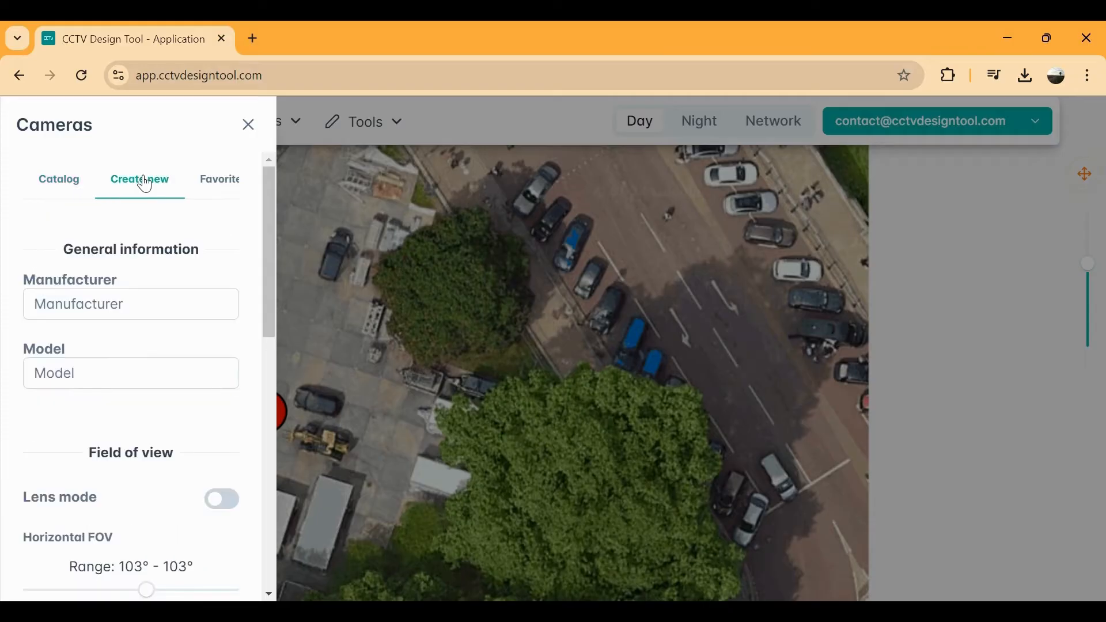
click(137, 301)
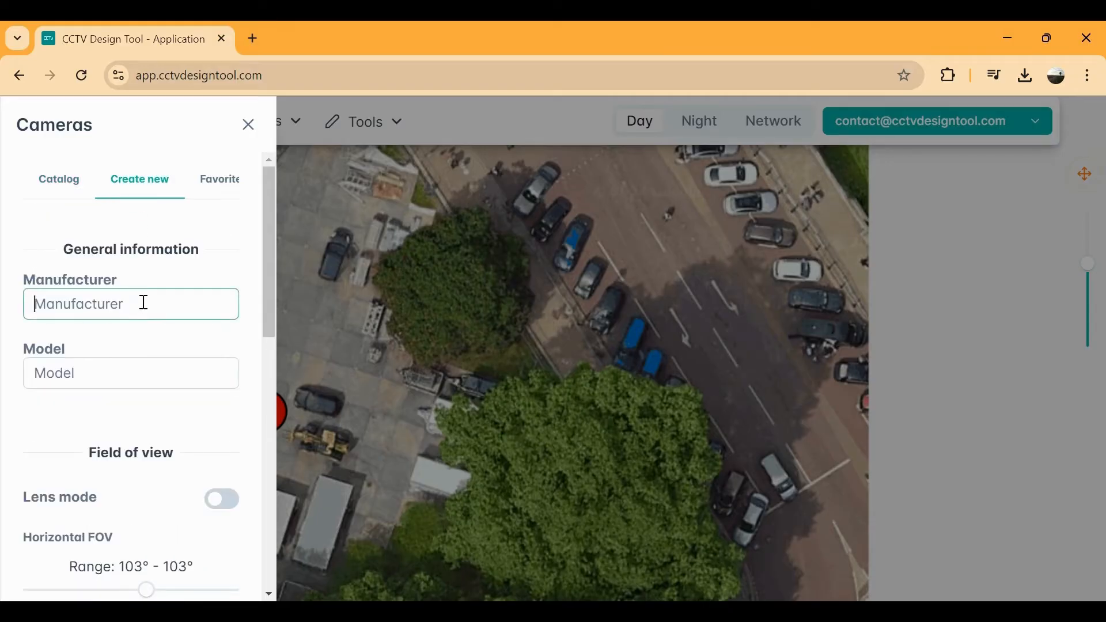
text(XYZ)
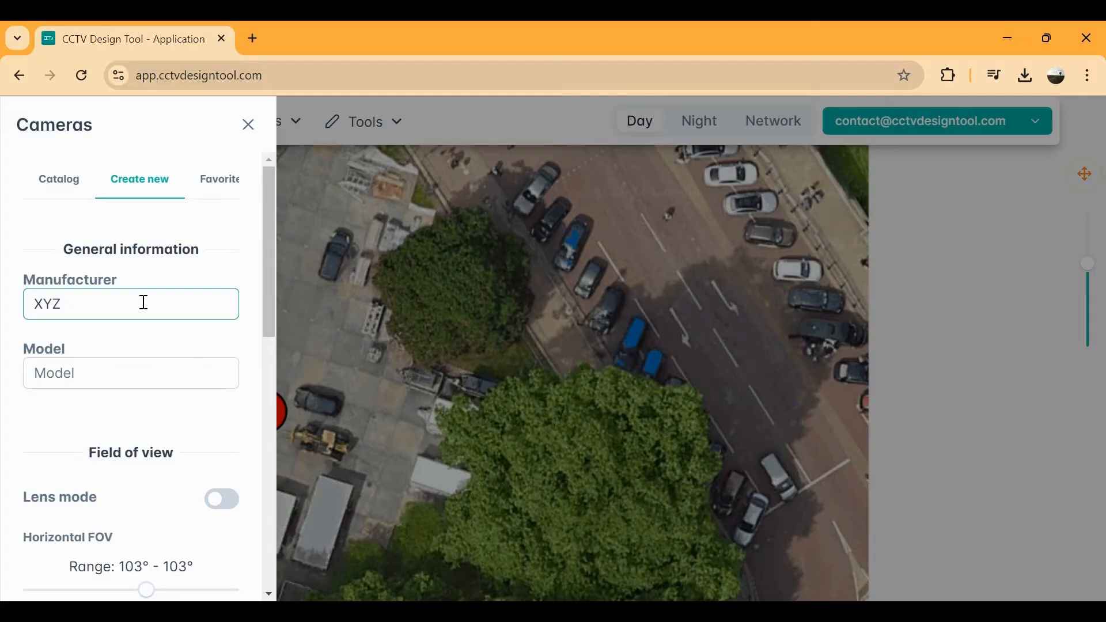
key(Tab)
text(A)
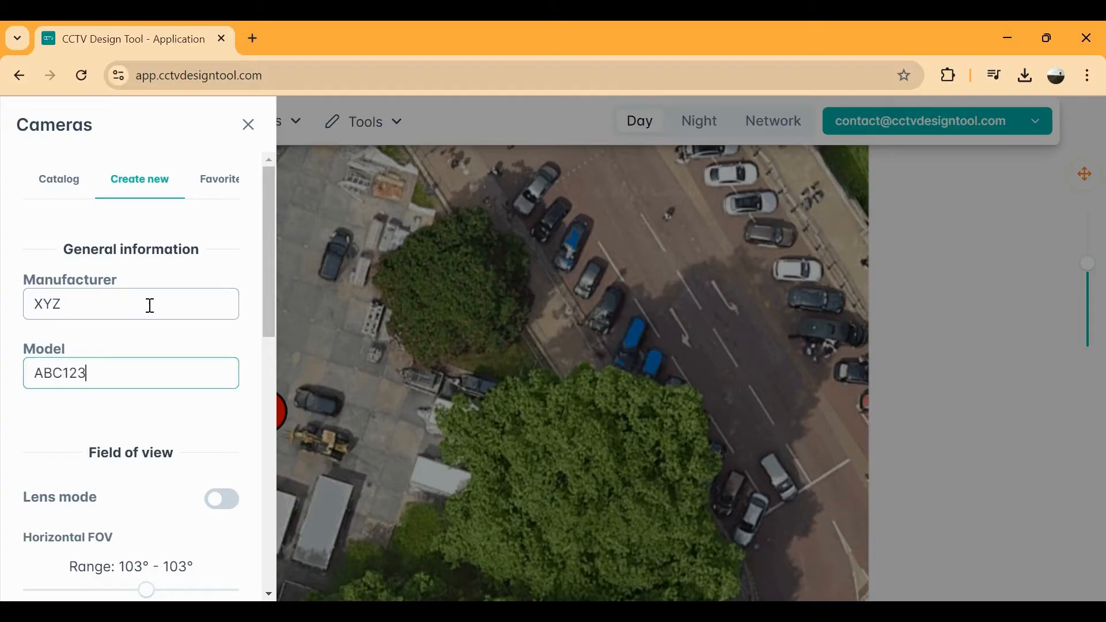
Step: Set the new camera's horizontal FOV range to 92°–117° and its vertical FOV range to 103°–120°
drag(269, 275, 263, 371)
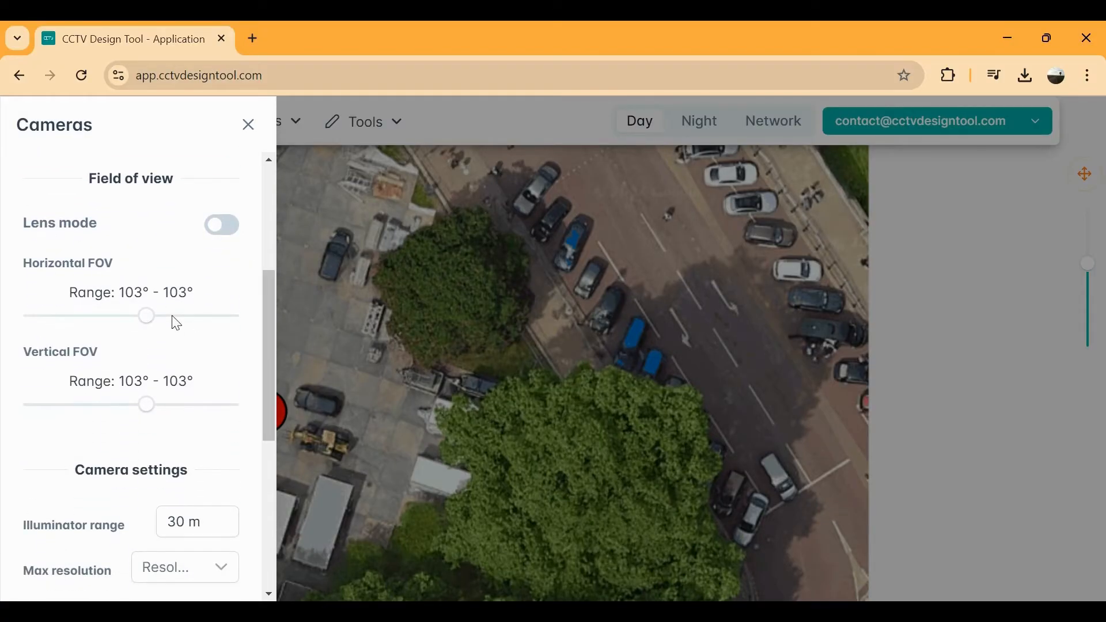
mouse_move(146, 316)
mouse_down()
mouse_move(163, 317)
mouse_move(133, 316)
mouse_up()
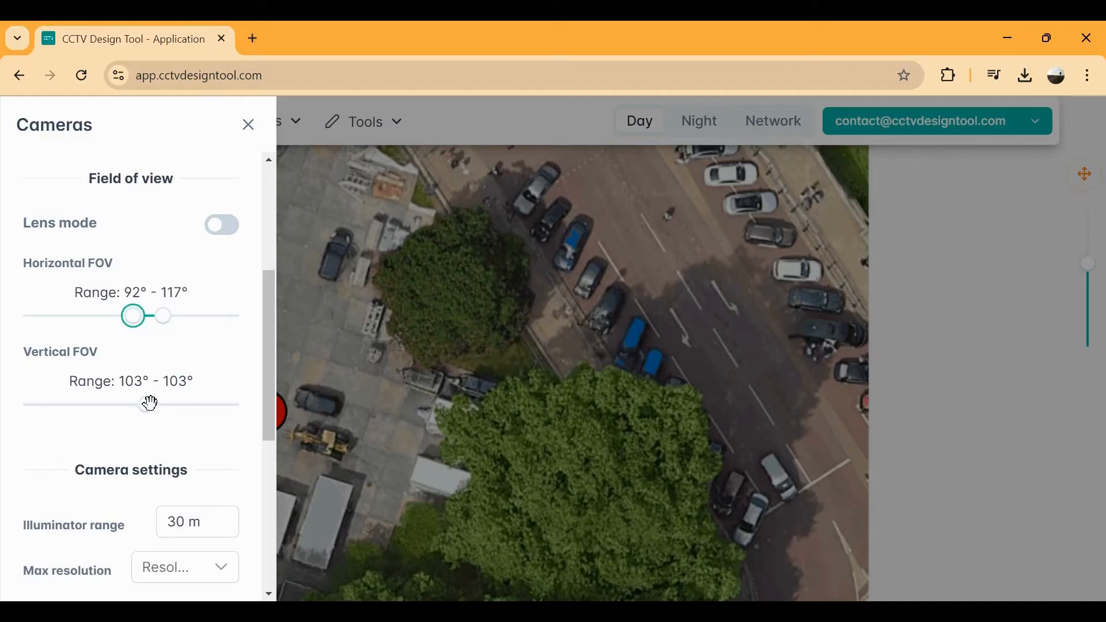
drag(148, 405, 167, 405)
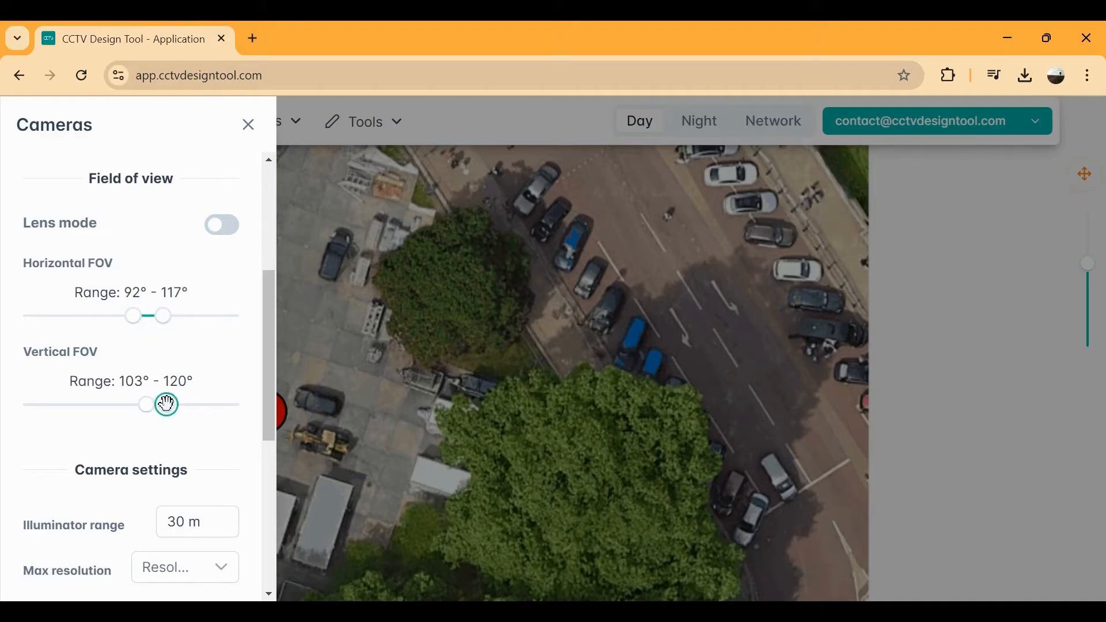
Step: Define the new camera's field of view by lens with a 1/1.2" sensor, and set its max resolution to 4MP
click(221, 225)
click(207, 274)
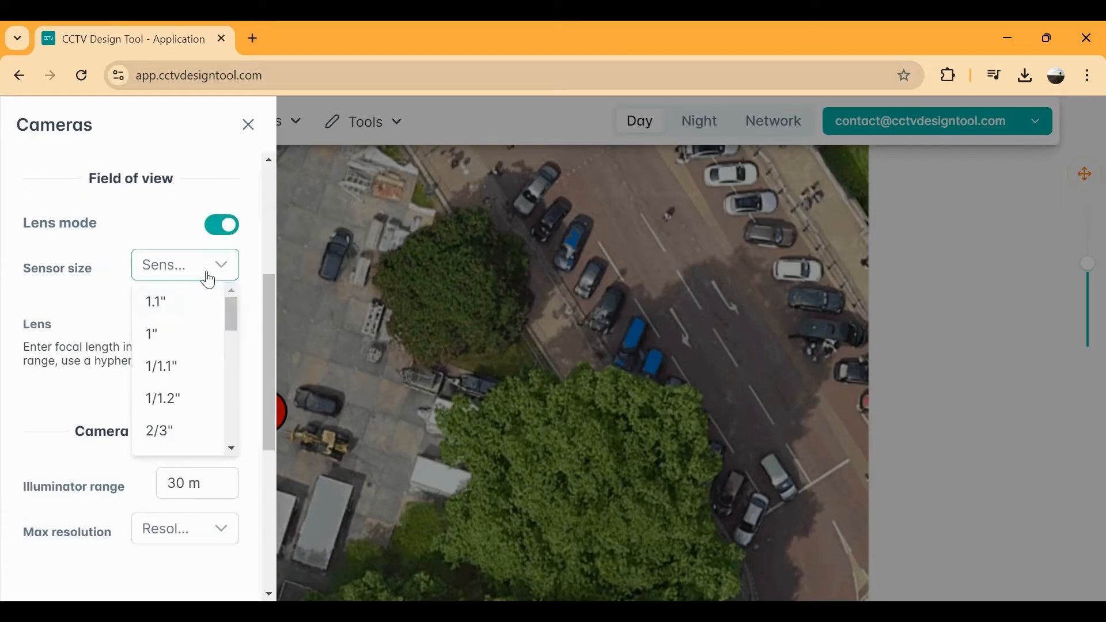
click(183, 397)
scroll(195, 350, down, 3)
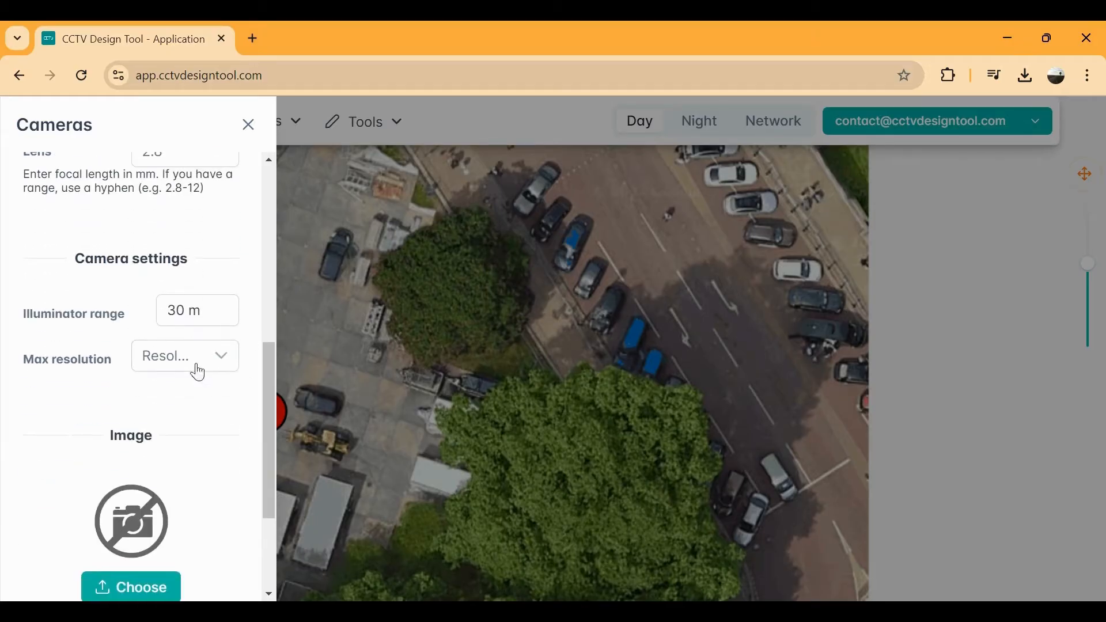
click(202, 358)
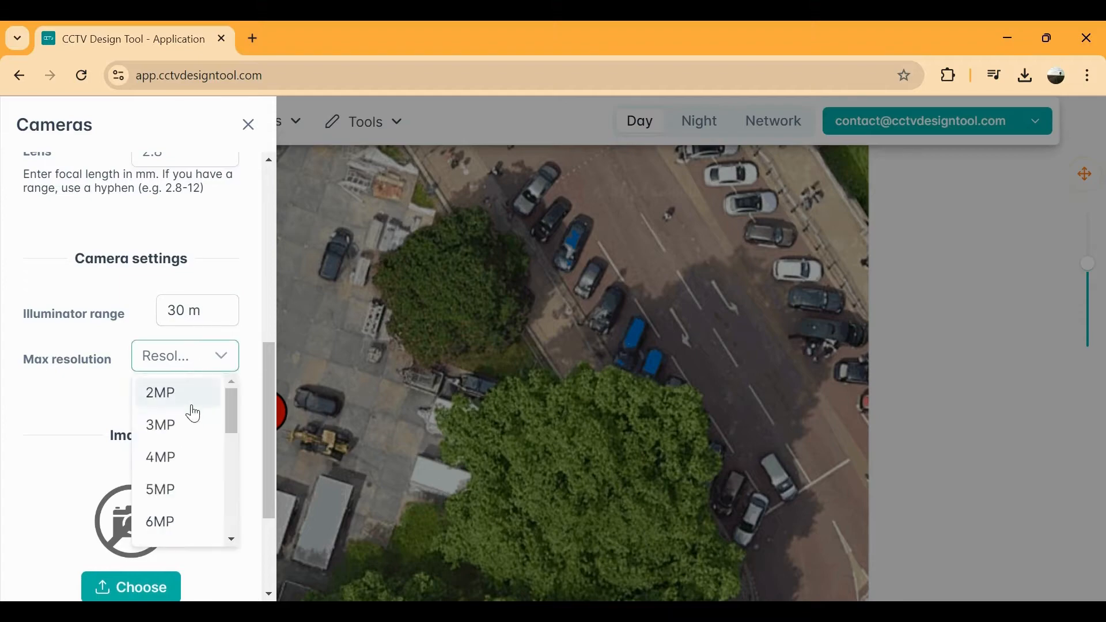
click(190, 458)
Step: Give the new camera a bullet camera image and add it to the plan, saving it in the user's database
scroll(192, 444, down, 1)
click(151, 492)
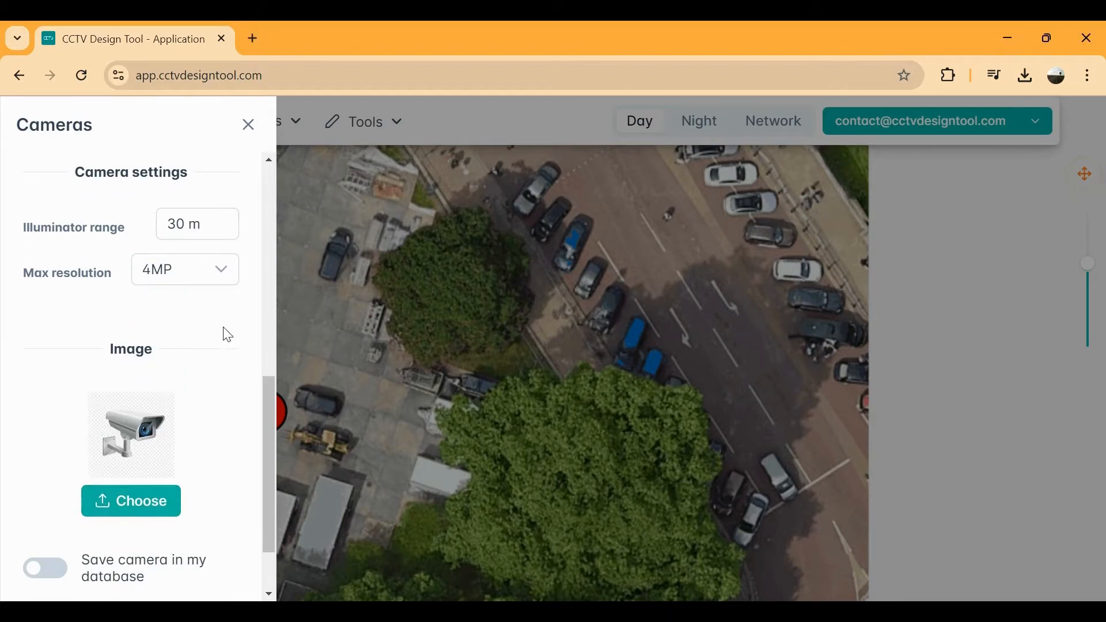
scroll(207, 358, down, 1)
click(65, 481)
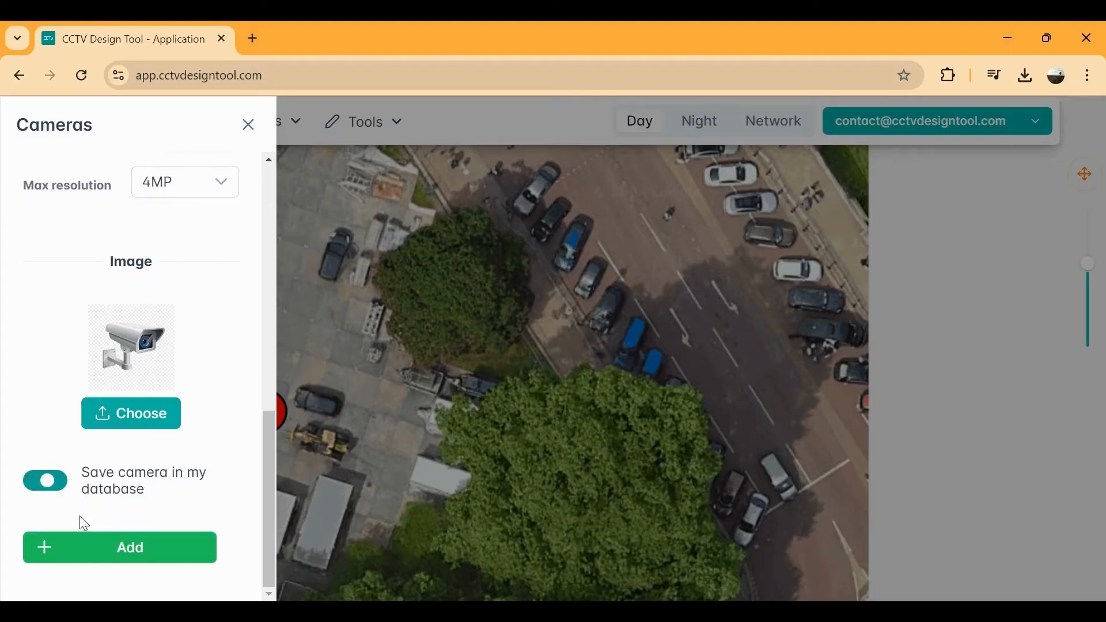
click(106, 554)
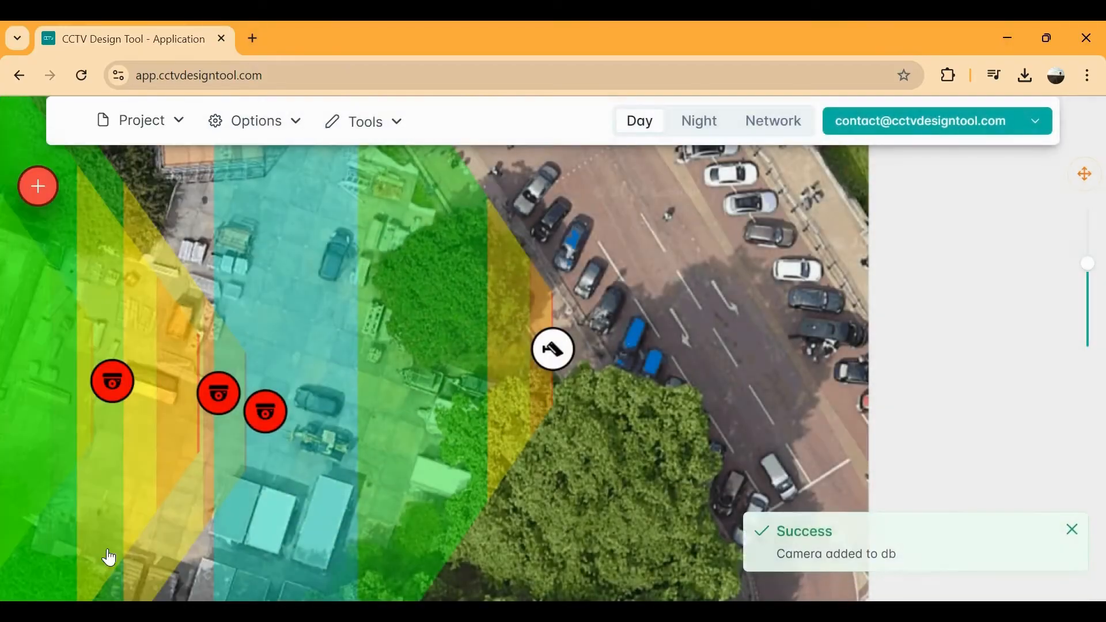
Step: Add the saved XYZ ABC123 camera from User Cameras to the plan and move it slightly southeast
click(38, 186)
click(37, 289)
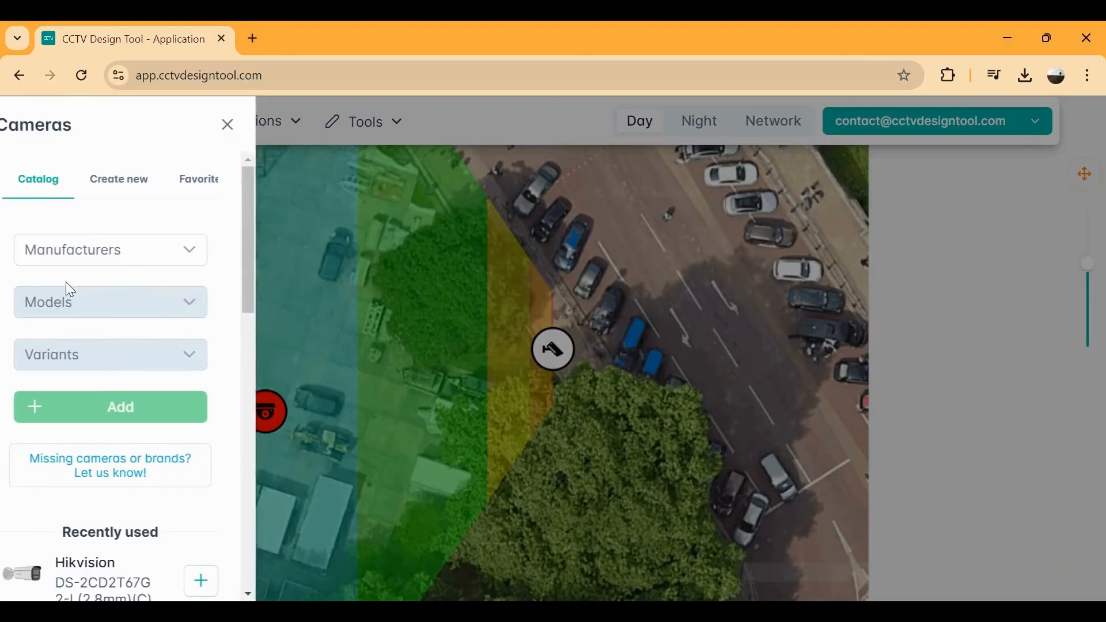
click(122, 254)
click(133, 327)
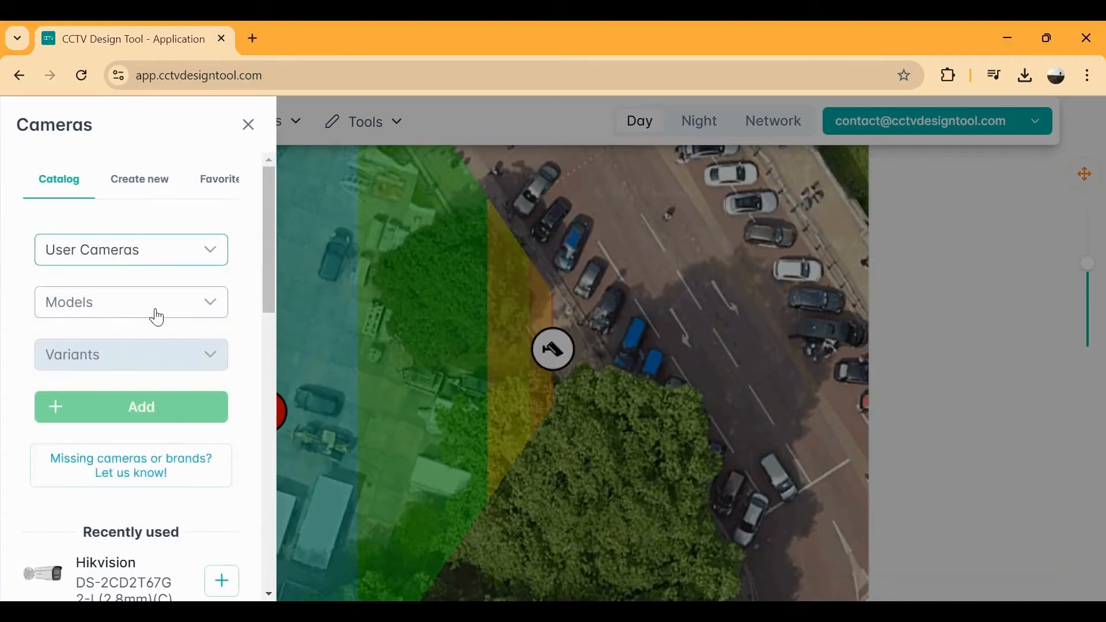
click(155, 312)
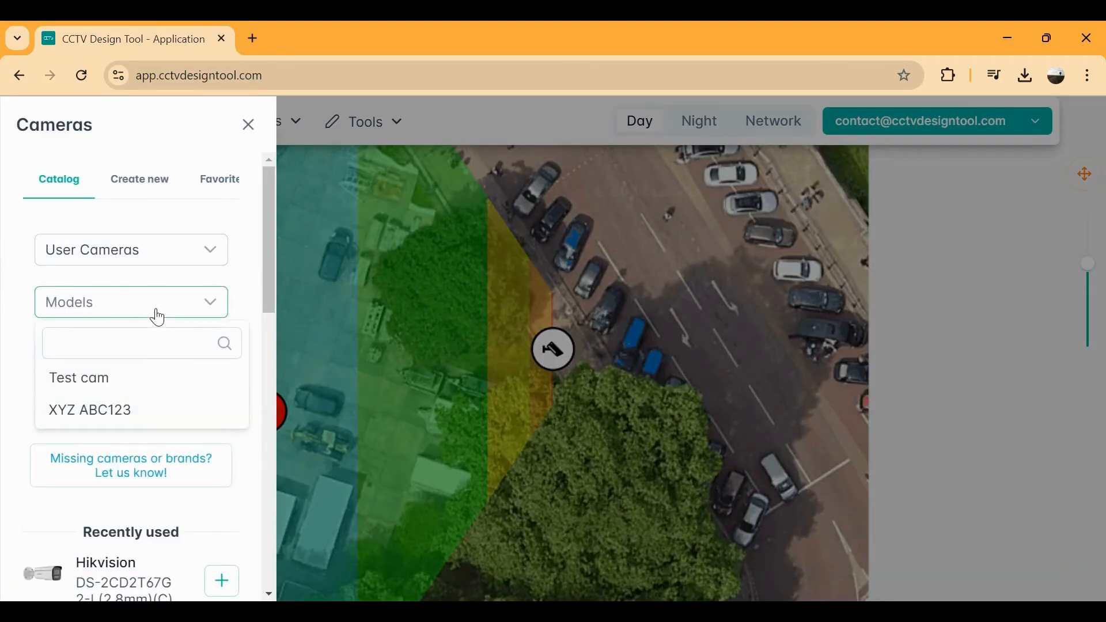
click(125, 420)
click(126, 421)
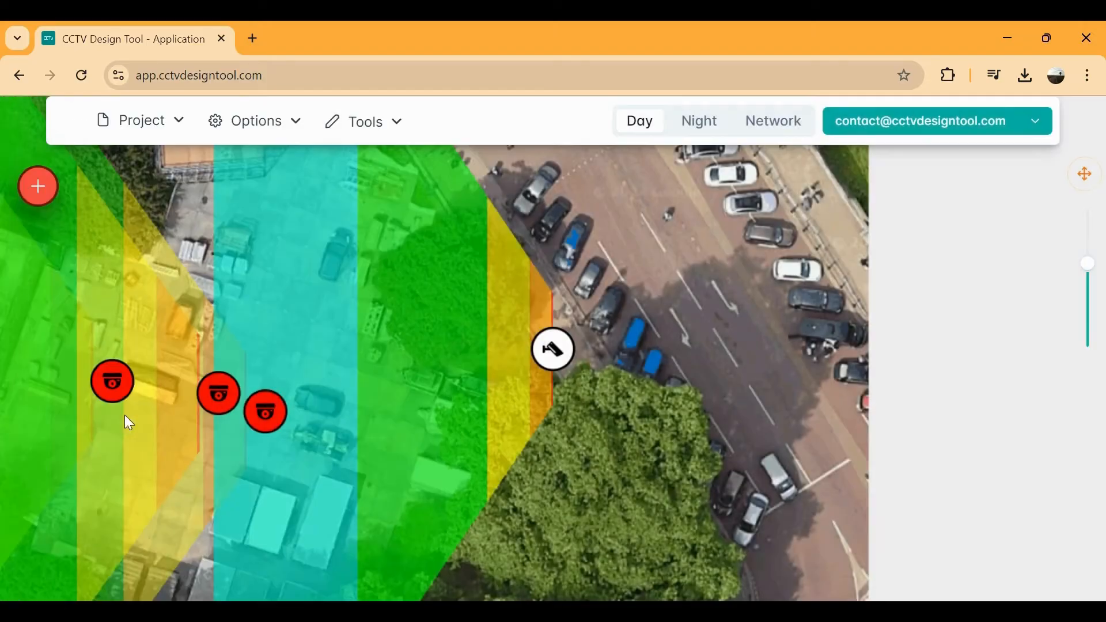
drag(562, 357, 653, 388)
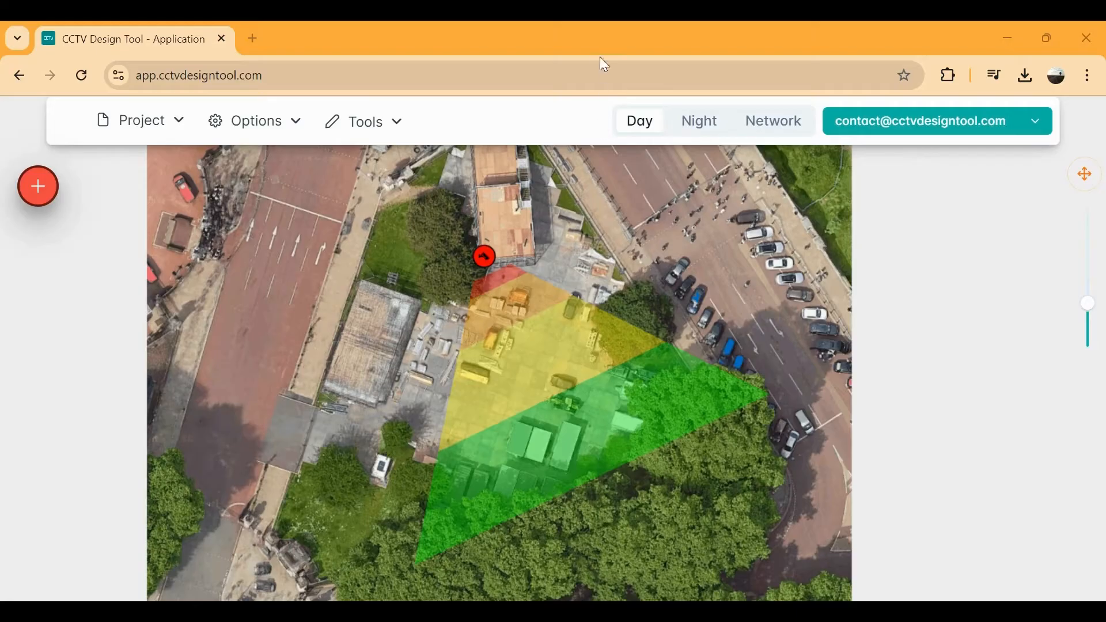
Step: Draw a closed rectangular wall around the two adjacent containers south of the yellow loader, with its west side about 5.3 m long
click(38, 187)
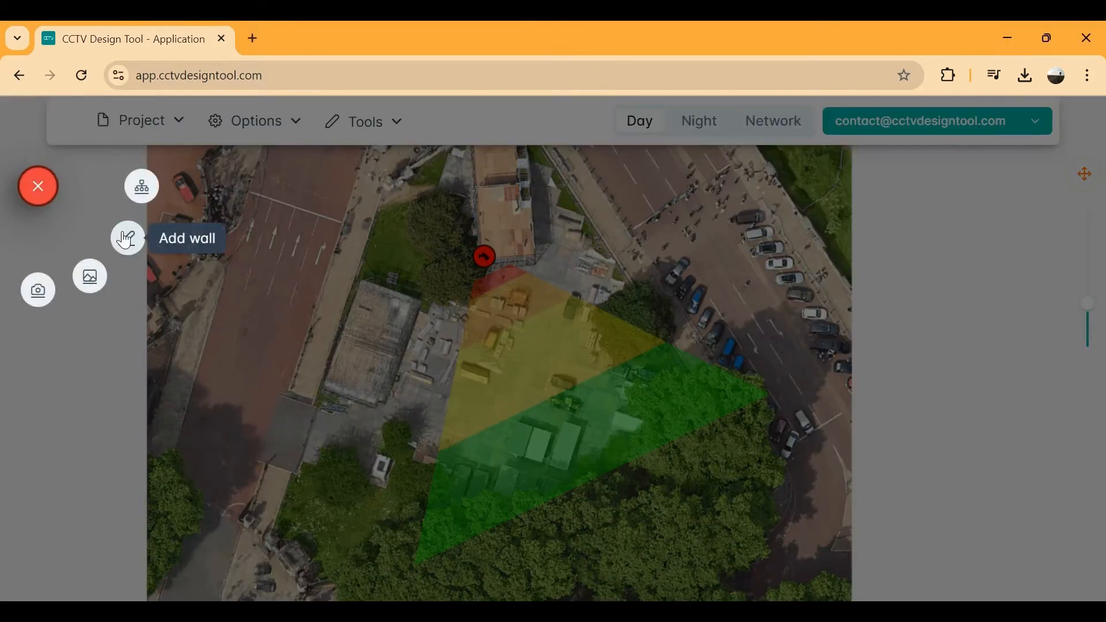
click(127, 239)
scroll(547, 503, up, 5)
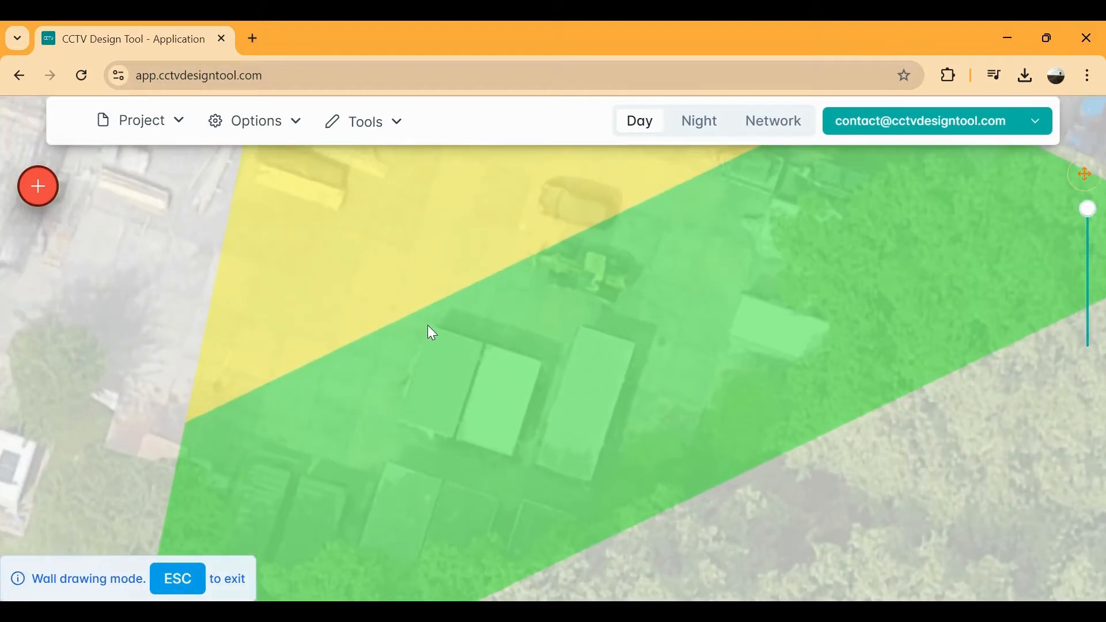
click(427, 326)
click(543, 366)
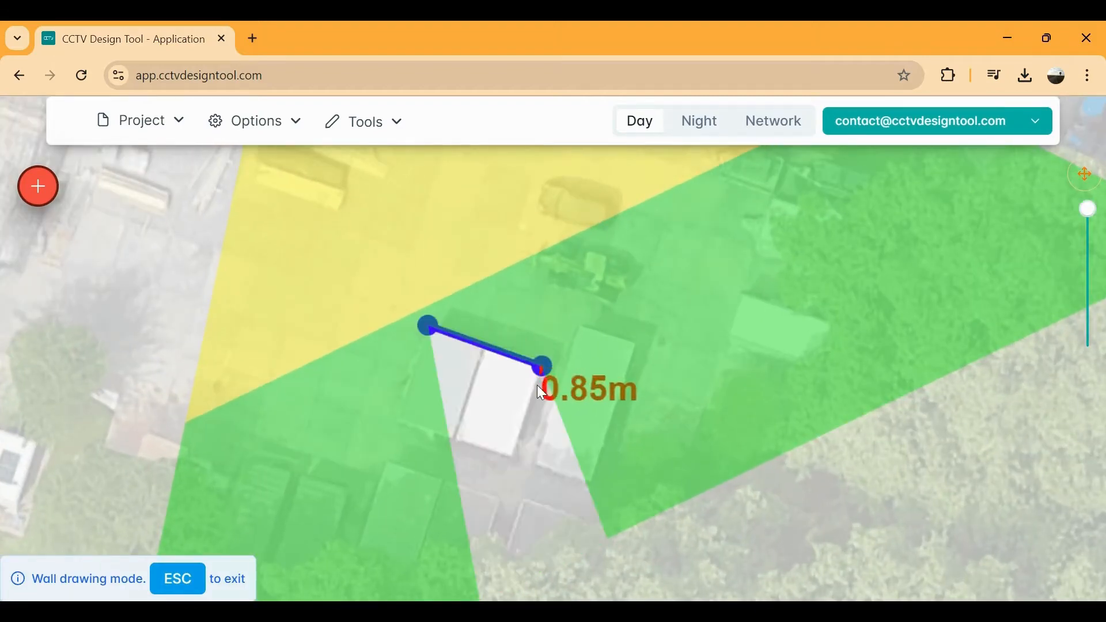
click(511, 459)
click(398, 421)
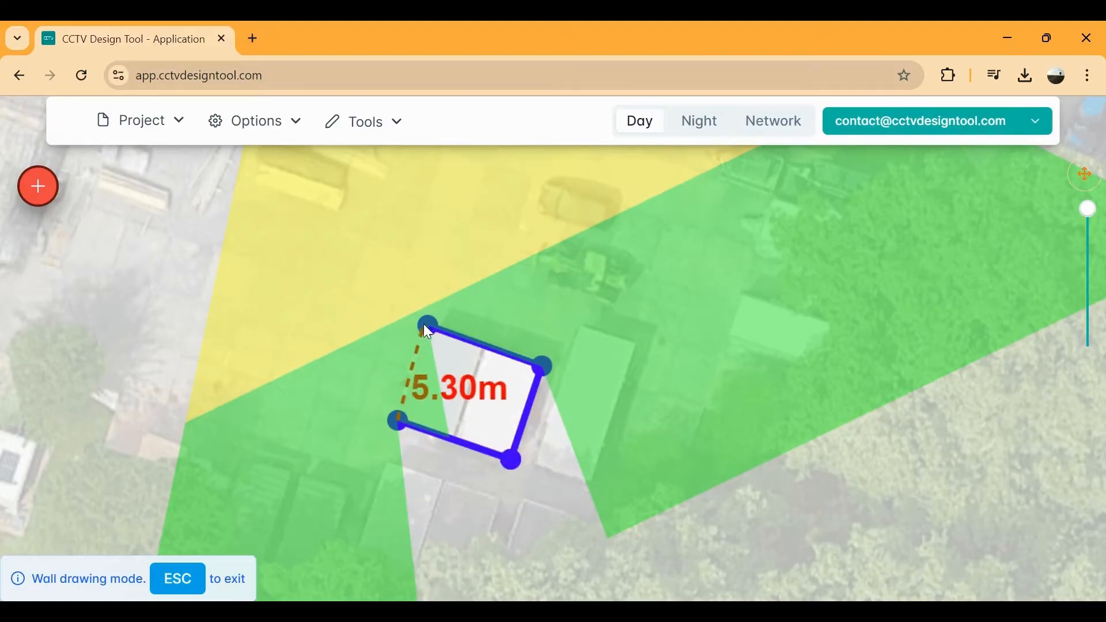
click(427, 325)
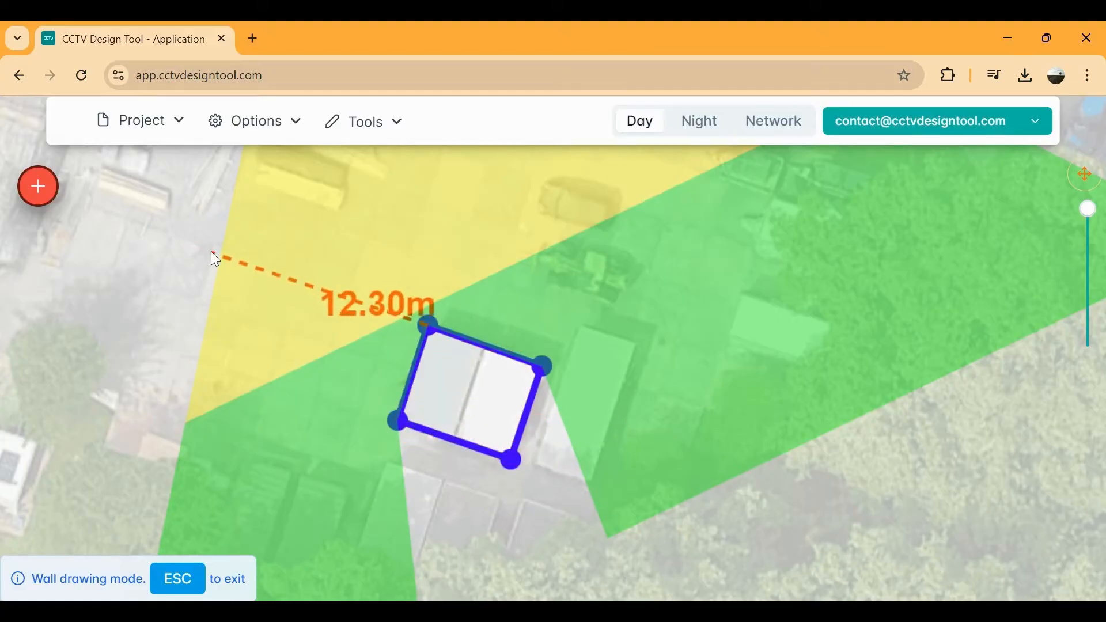
key(Escape)
Step: Draw a closed four-sided wall around the single long container south of the yellow loader, with its west side about 8.2 m long
click(38, 186)
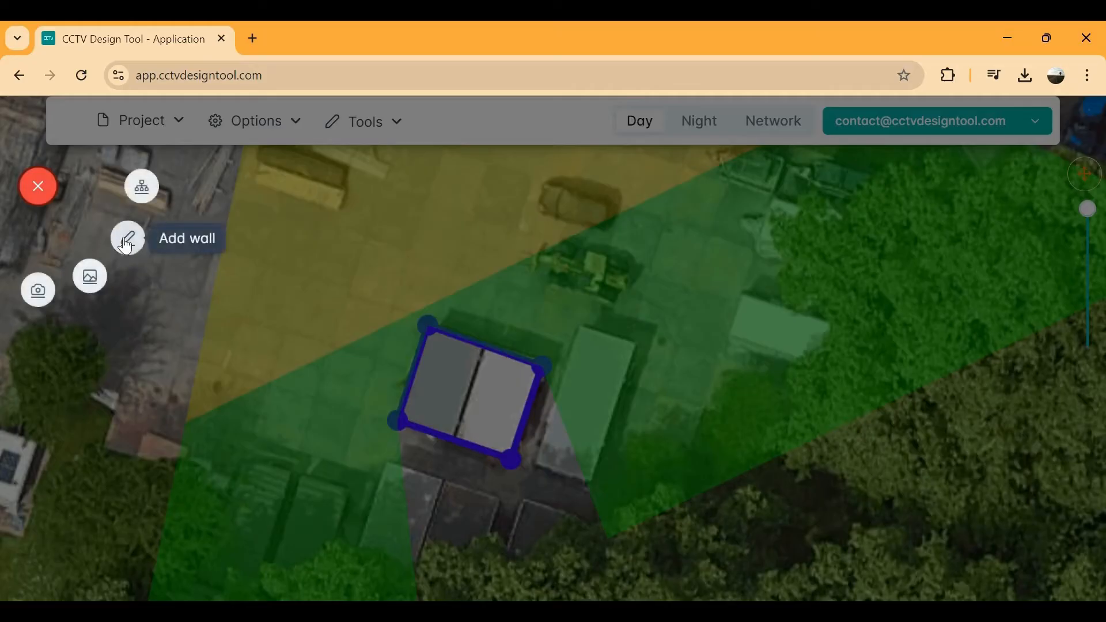
click(128, 238)
click(576, 327)
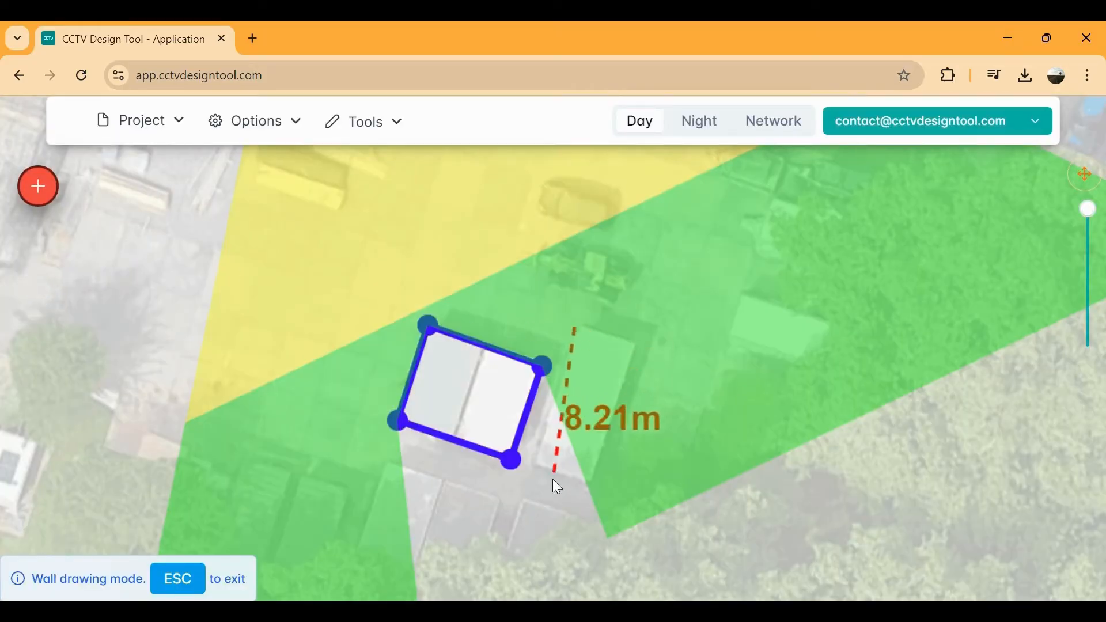
click(538, 469)
click(586, 478)
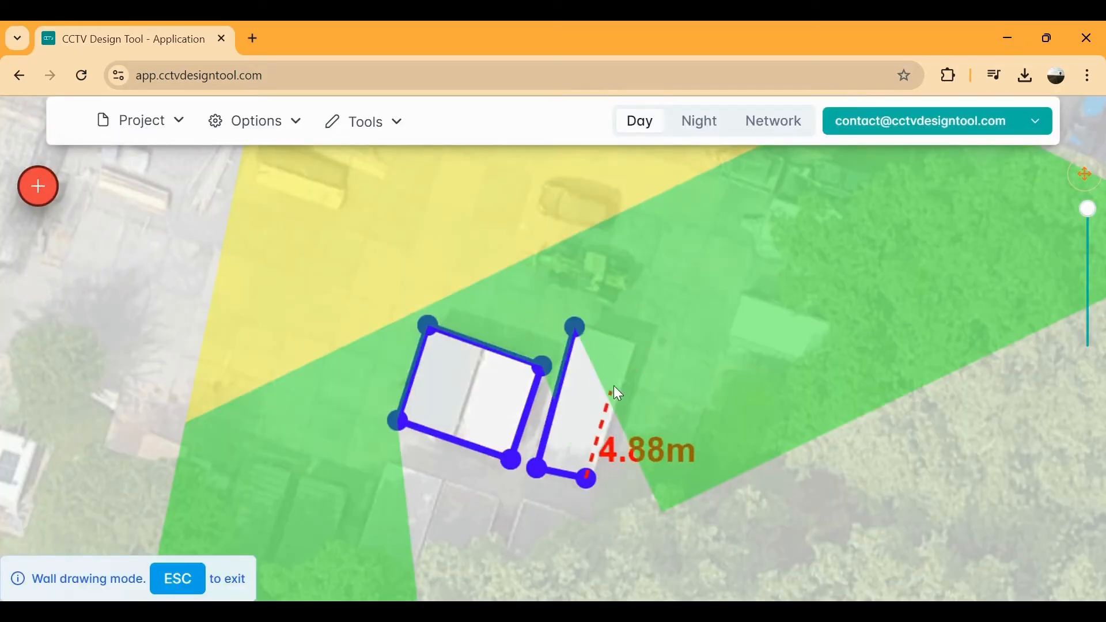
click(637, 343)
click(576, 327)
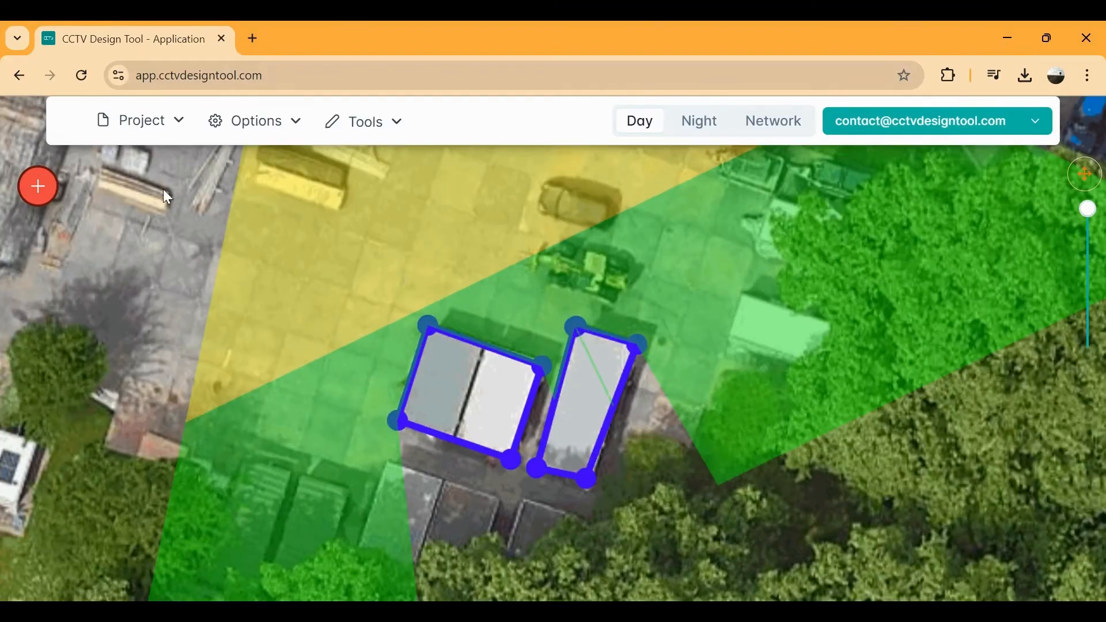
Step: Draw a closed four-sided wall around the small white container at the edge of the trees, and leave wall drawing mode
click(39, 188)
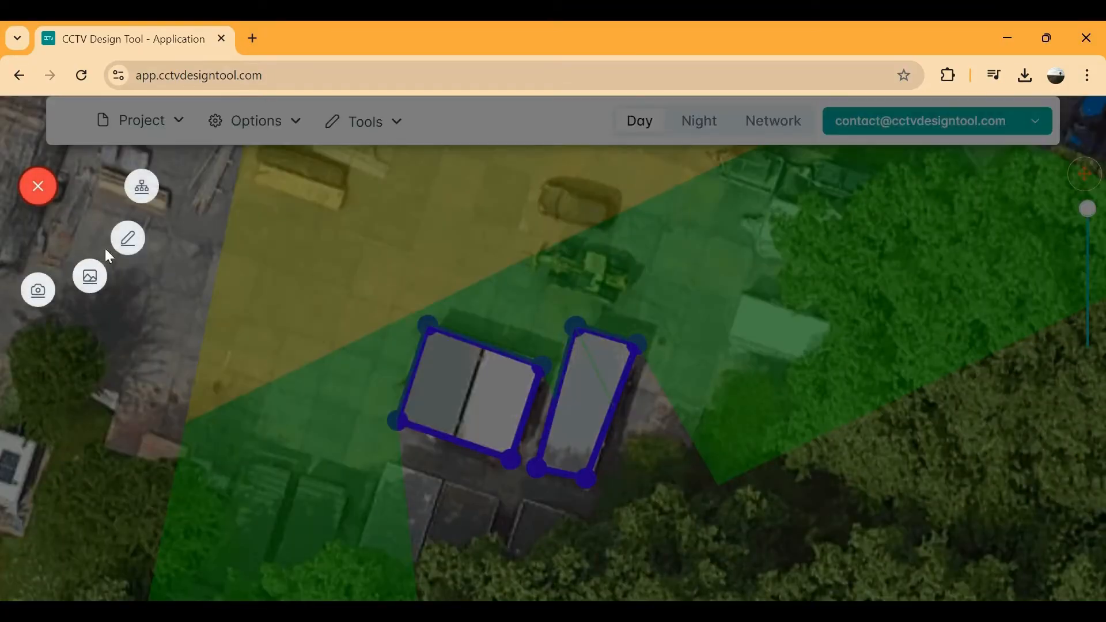
click(128, 237)
click(742, 294)
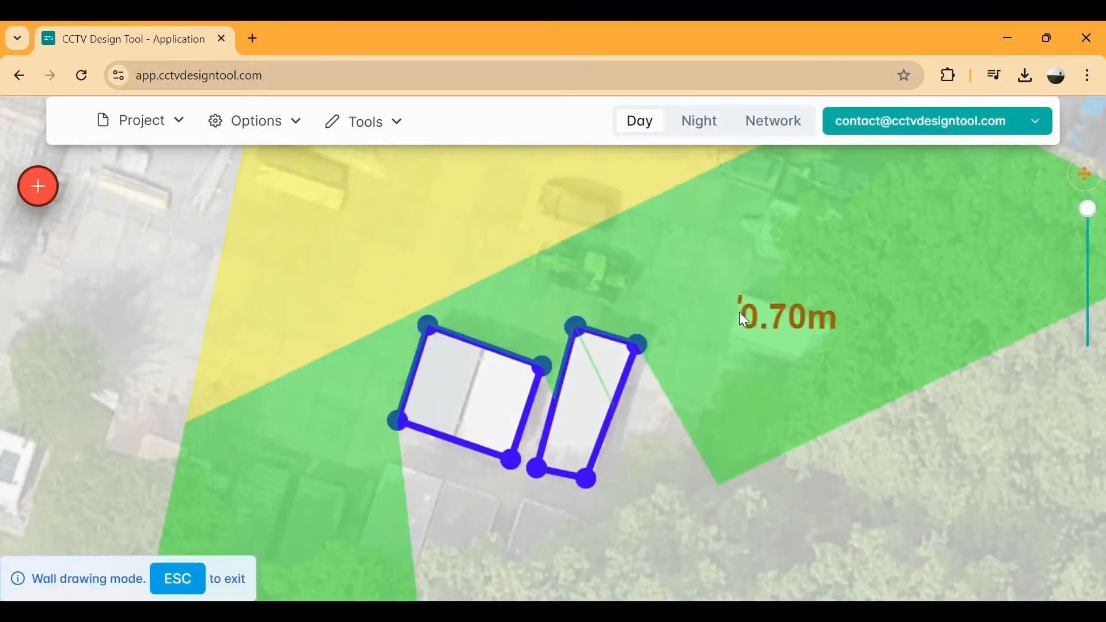
click(728, 343)
click(824, 367)
click(842, 320)
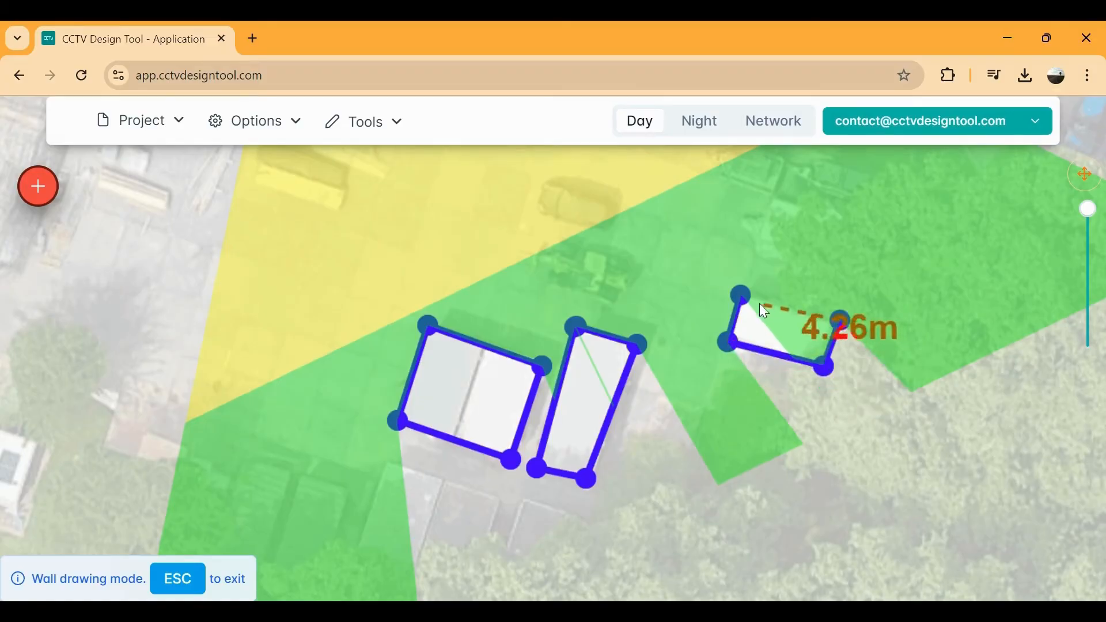
click(743, 295)
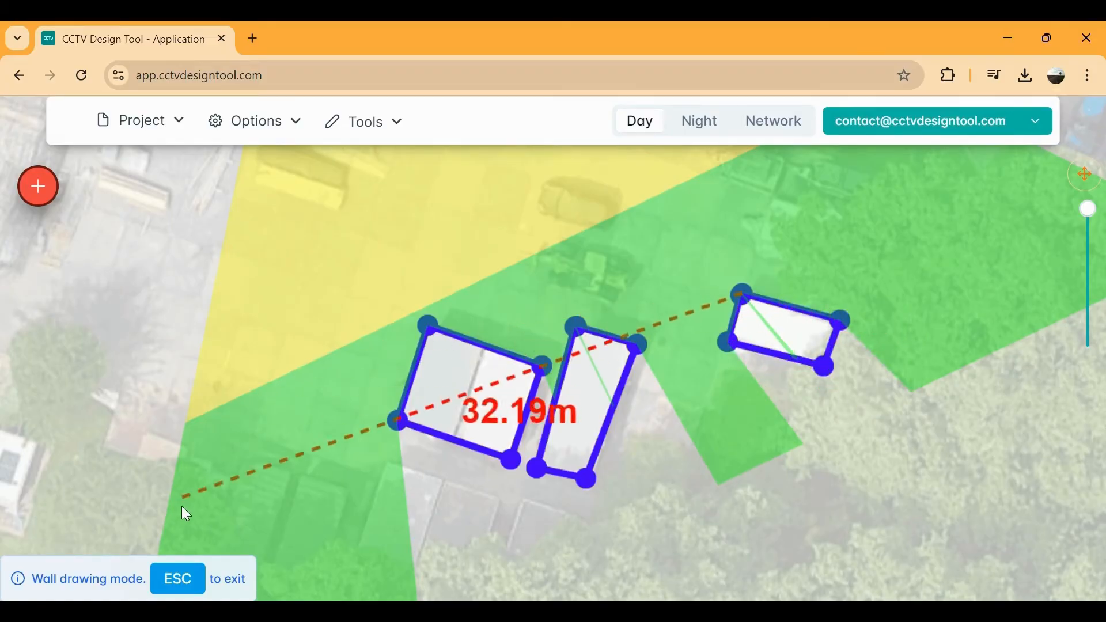
click(181, 579)
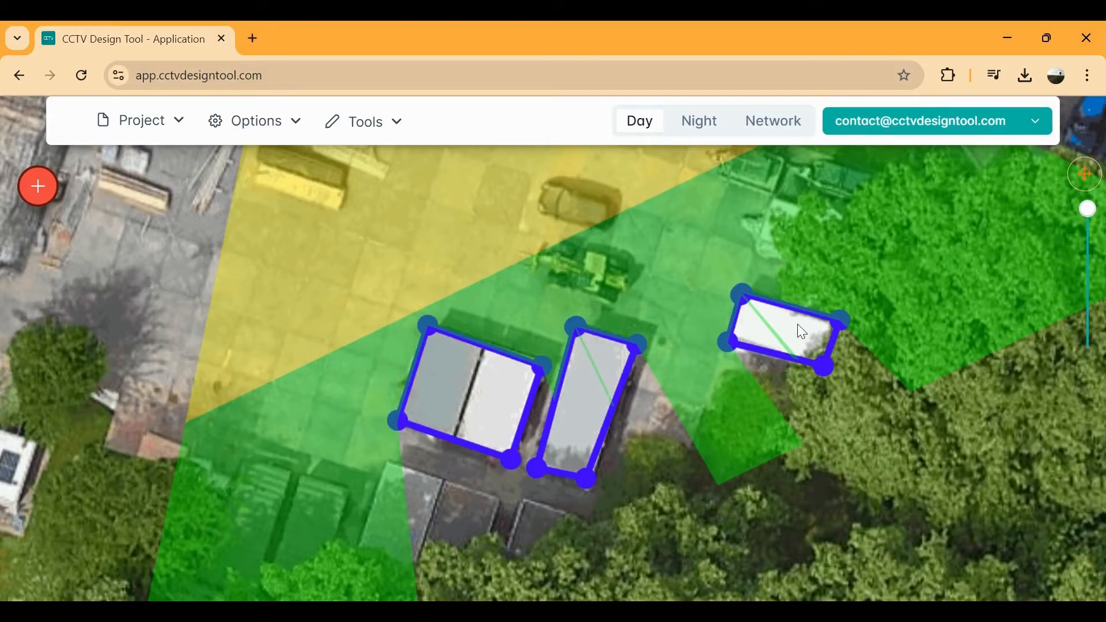
Step: Turn the Hikvision DS-2CD2646G2-IZS(2.8-12mm) camera's field of view further east, and close its settings
scroll(795, 355, down, 2)
scroll(798, 381, down, 2)
scroll(635, 448, down, 1)
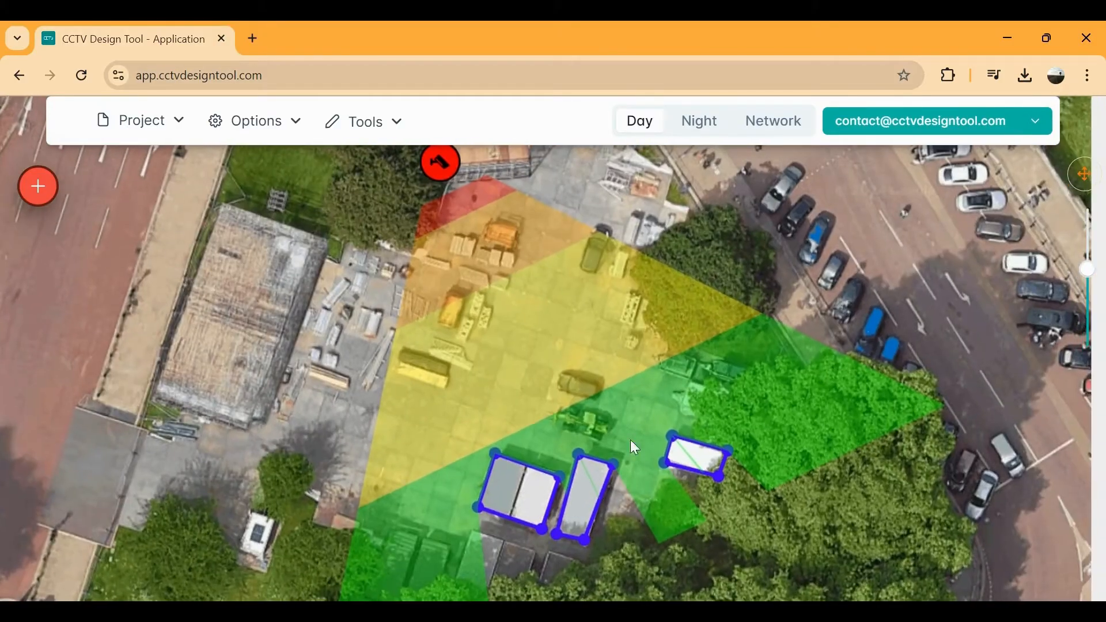
click(427, 173)
drag(628, 558, 719, 581)
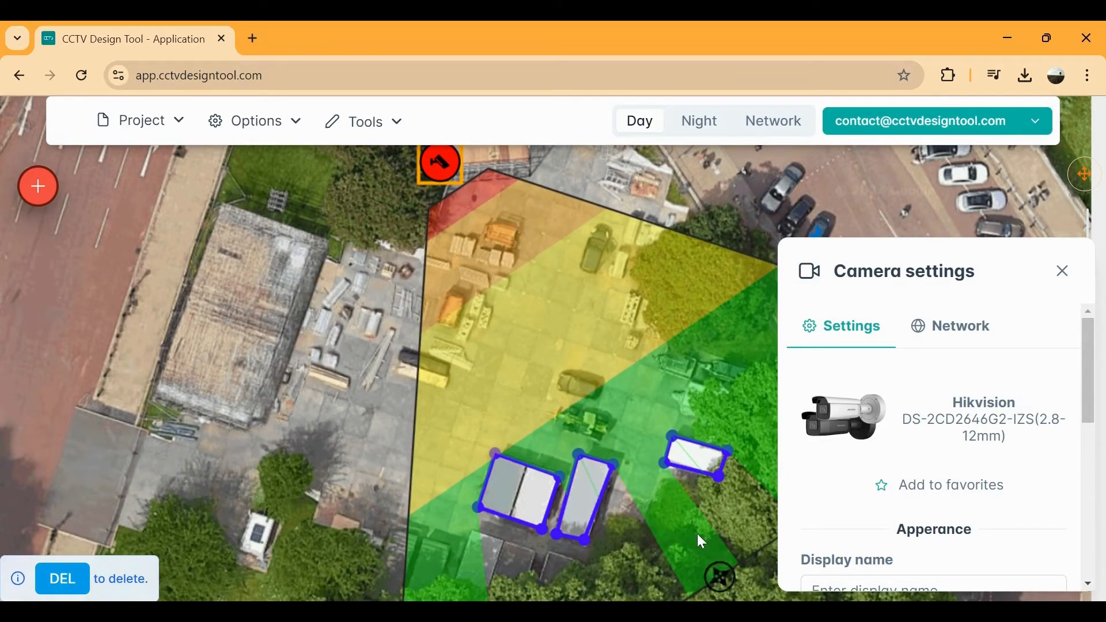
click(1063, 272)
Step: Split the north wall of the two adjacent containers and move the new point northeast toward the yellow loader
scroll(707, 488, up, 2)
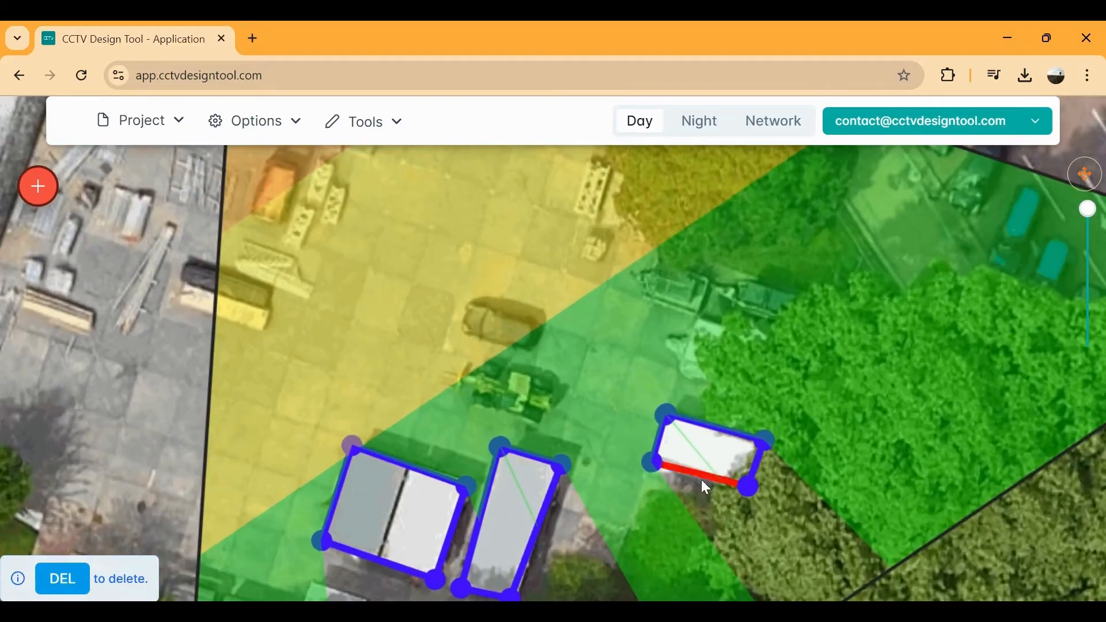
click(666, 420)
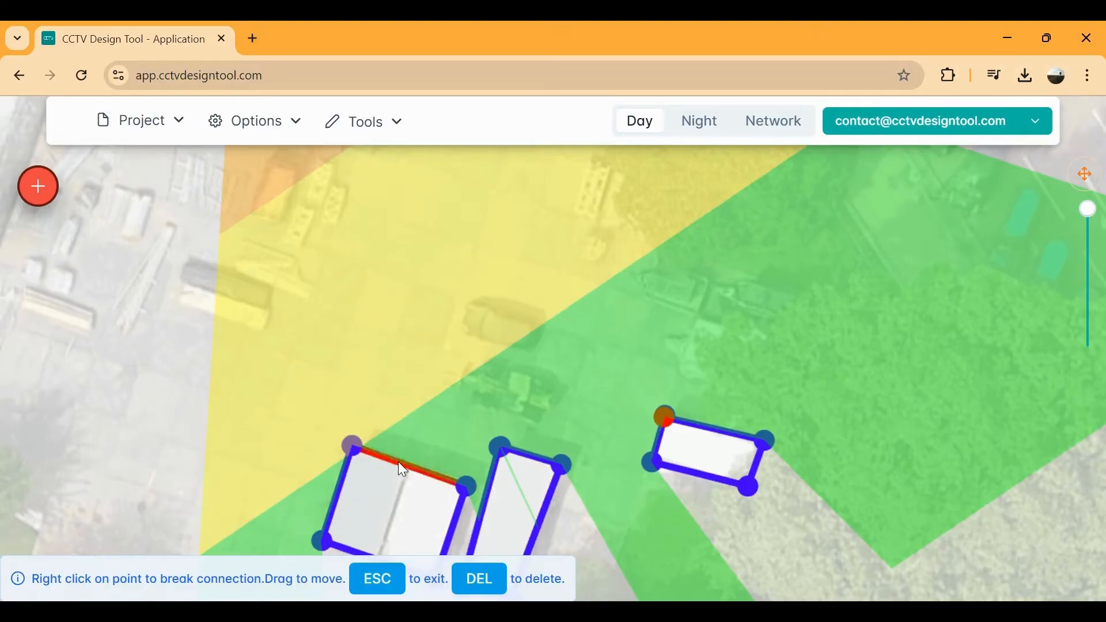
drag(403, 466, 430, 415)
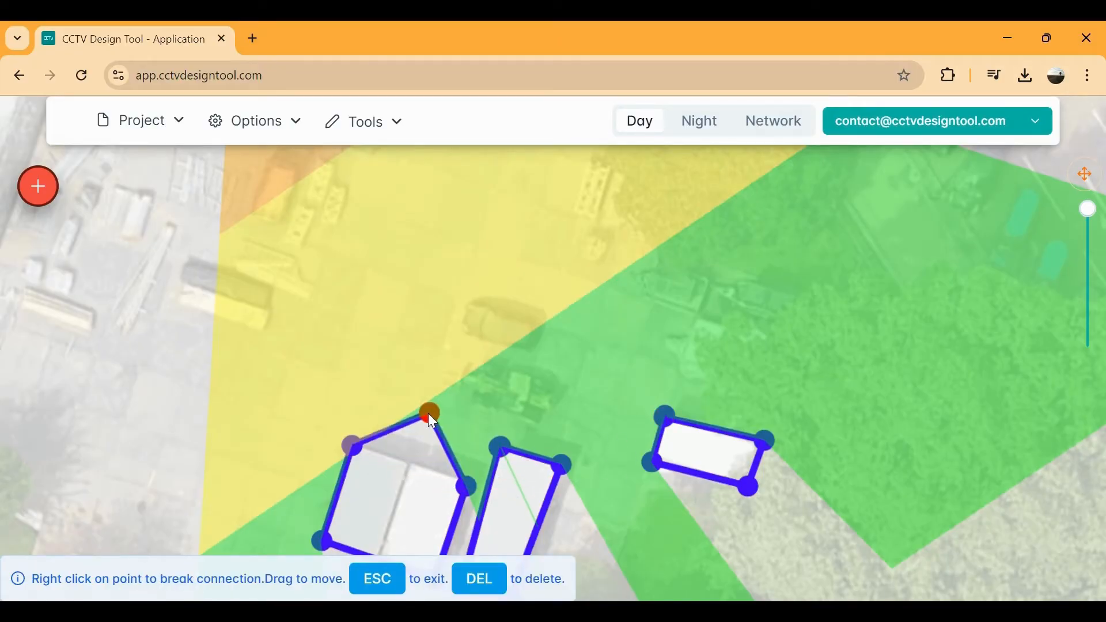
click(421, 482)
Step: Delete all wall segments and points around the two adjacent containers
click(440, 443)
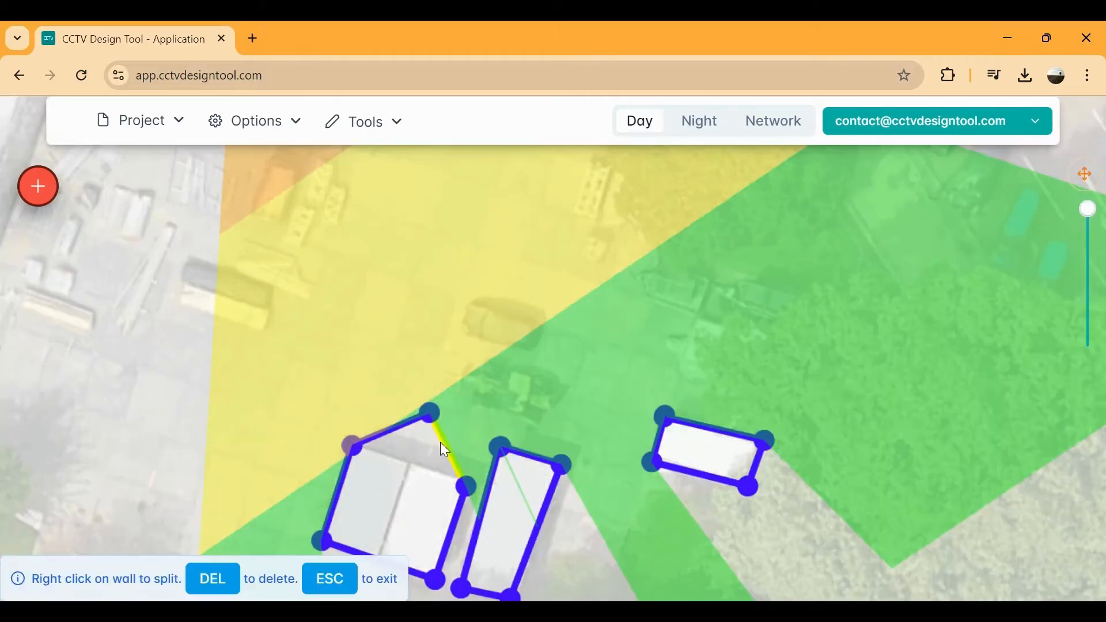
click(408, 475)
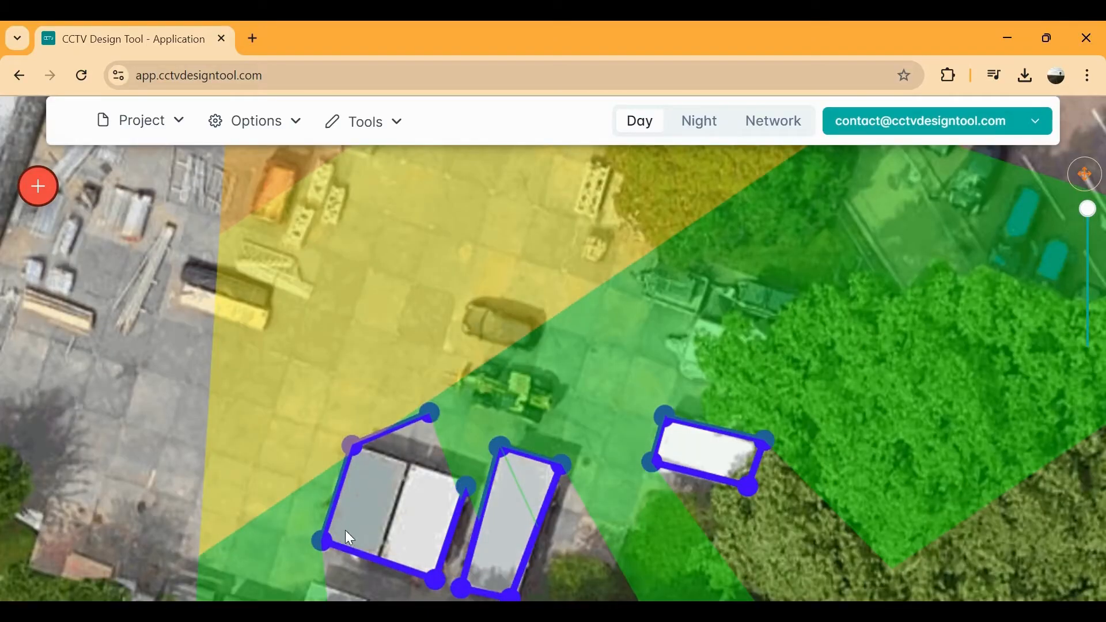
click(324, 541)
click(481, 581)
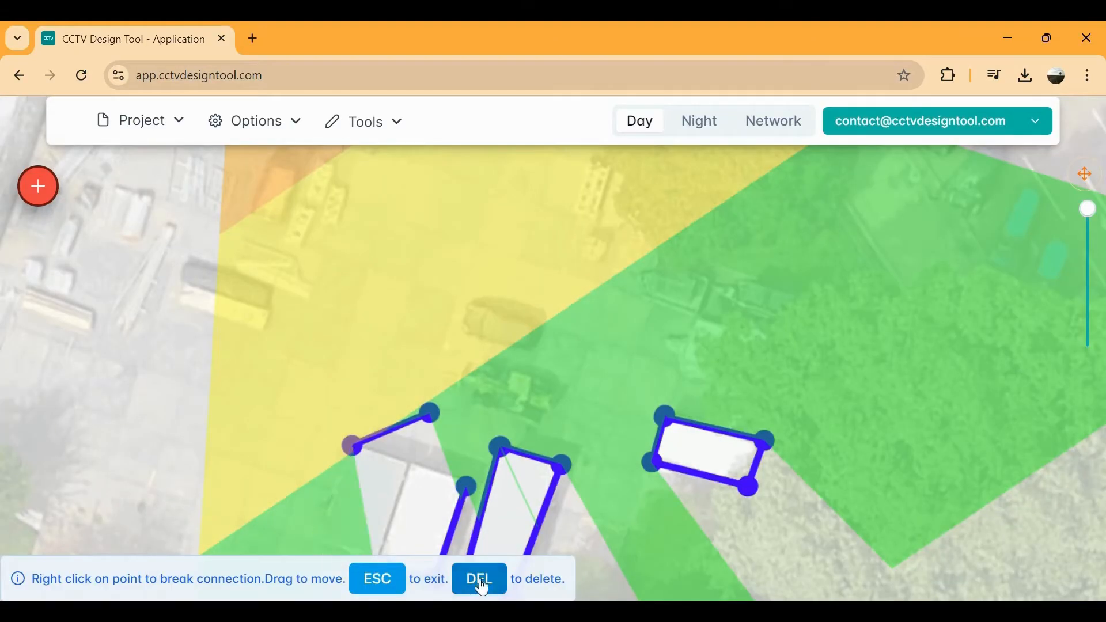
click(354, 447)
click(468, 581)
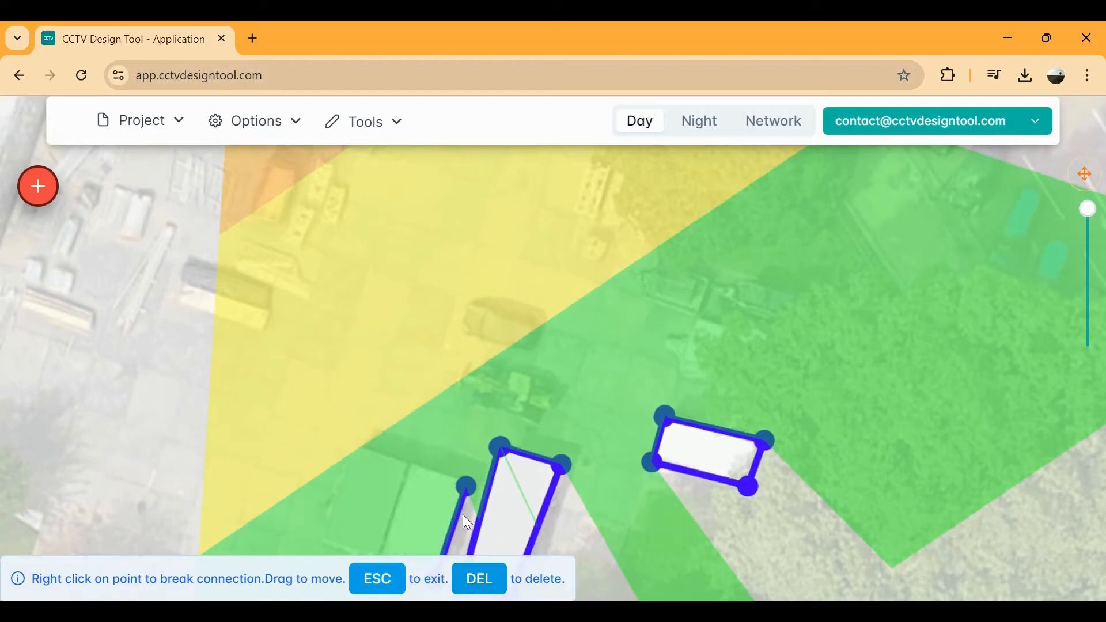
key(Delete)
drag(459, 462, 453, 407)
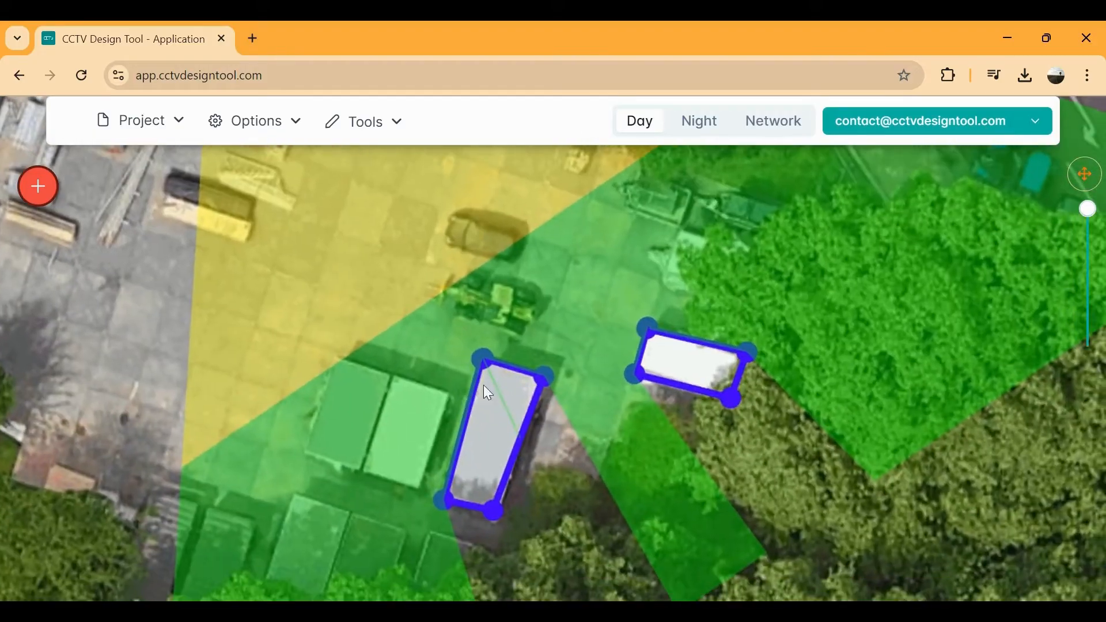
drag(483, 358, 478, 361)
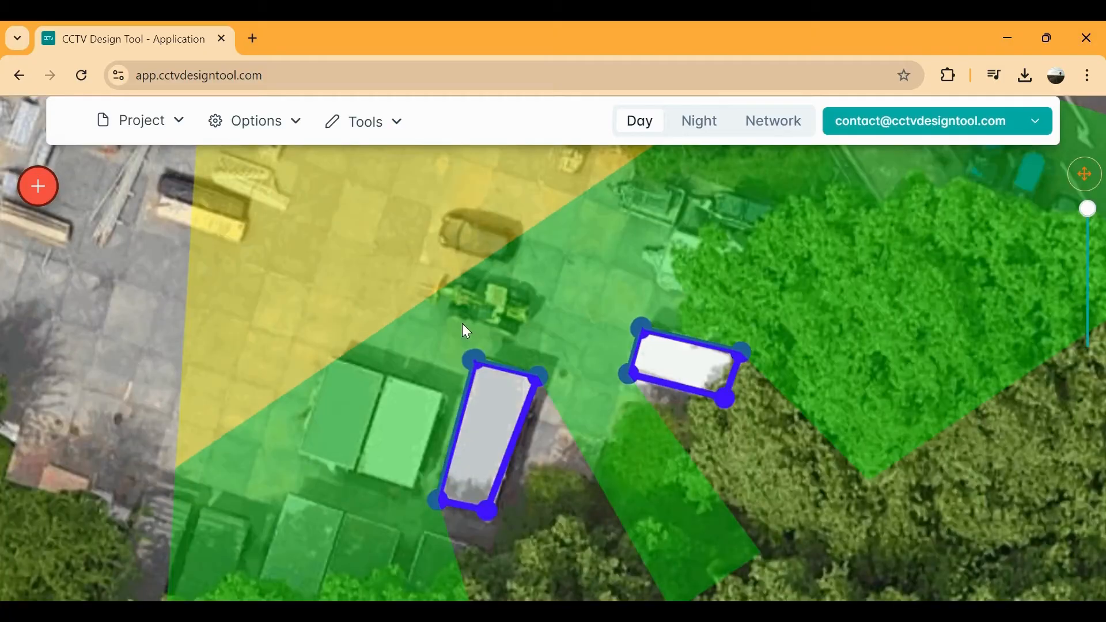
Step: Change the walls color to pinkish red and set the wall thickness to 3 in the display settings
click(285, 137)
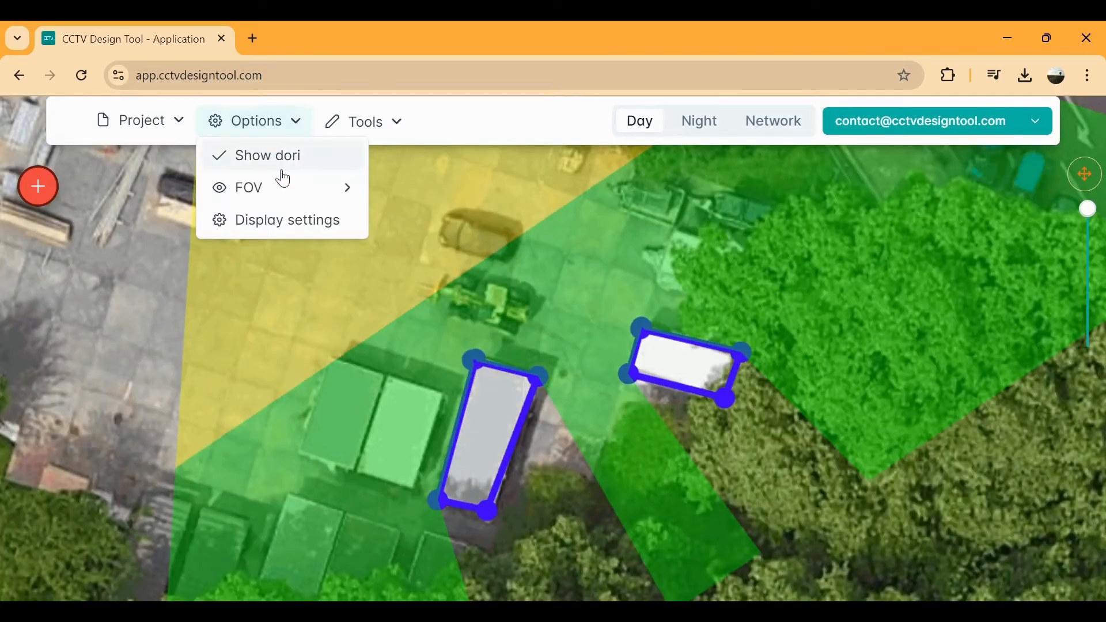
click(298, 228)
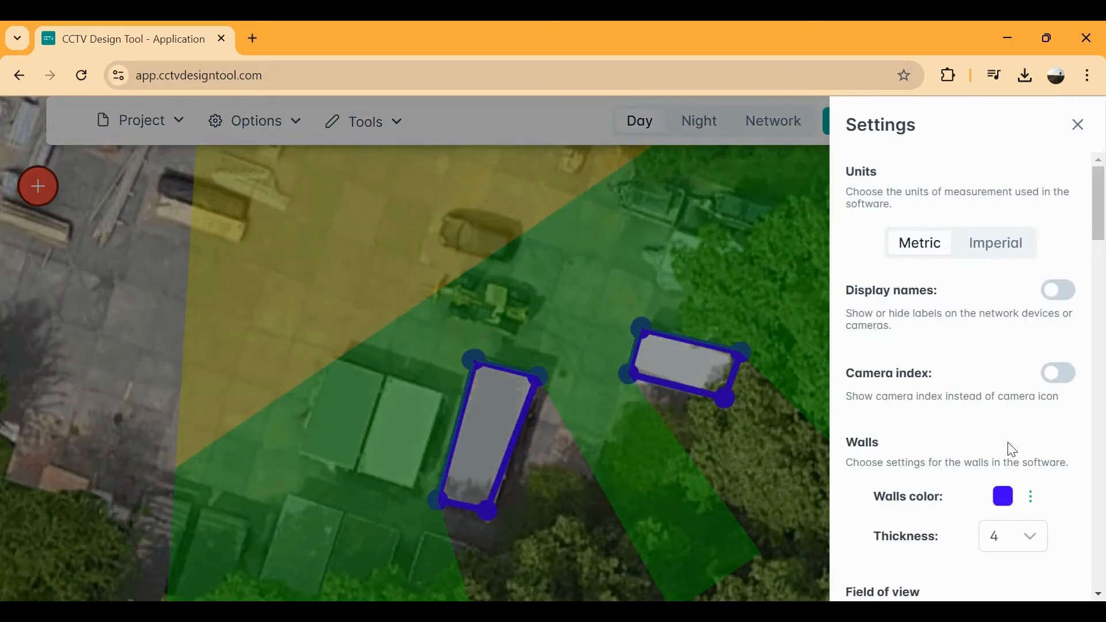
click(1004, 500)
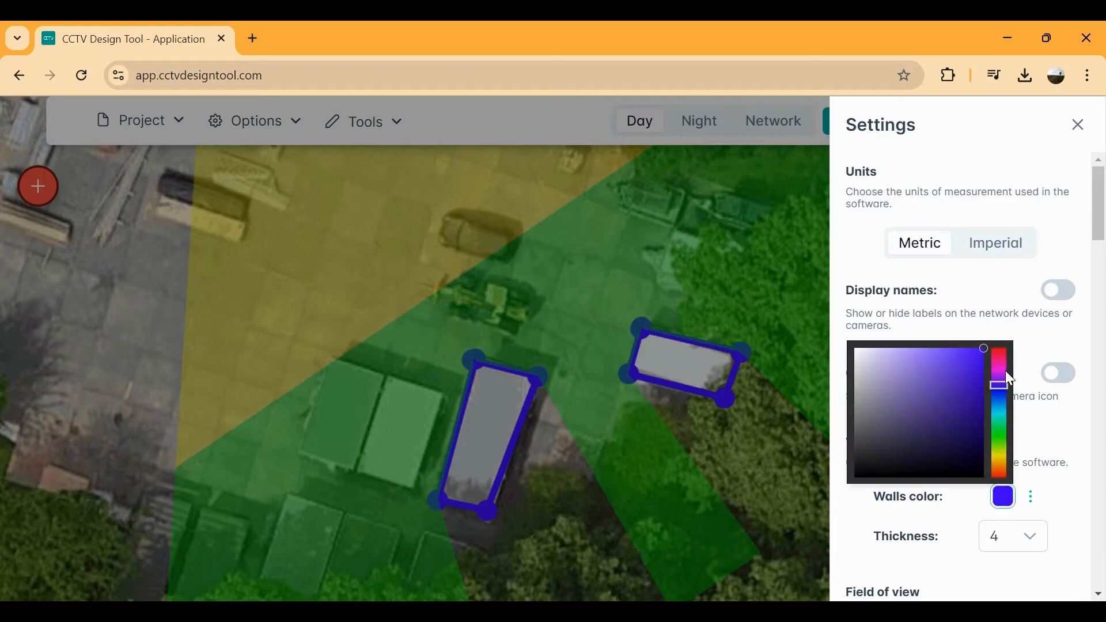
drag(1010, 380, 983, 365)
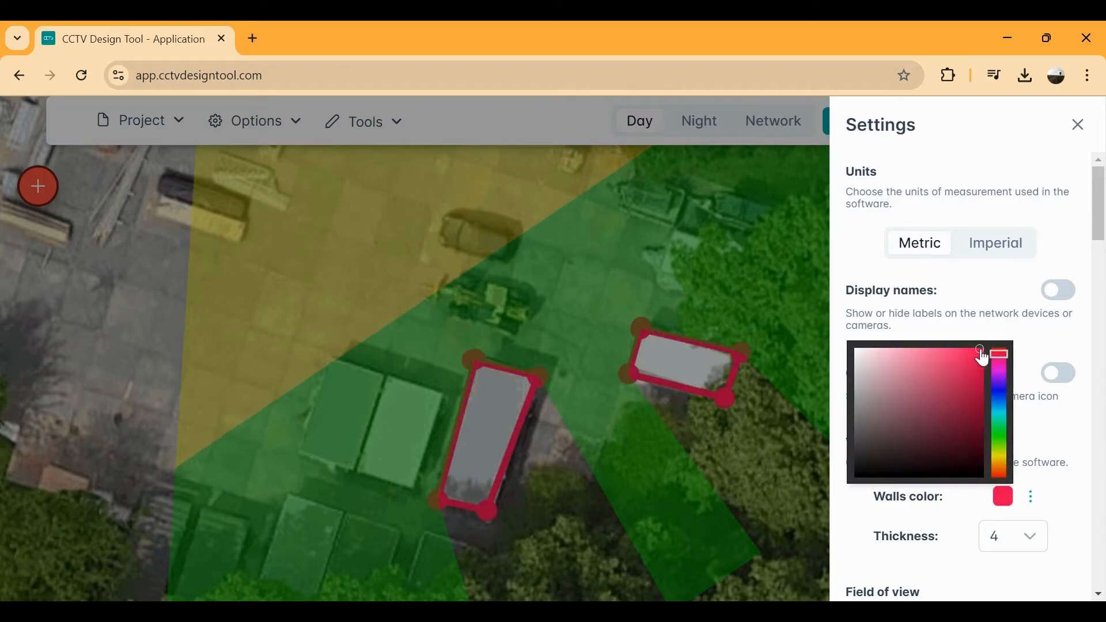
click(992, 542)
click(993, 540)
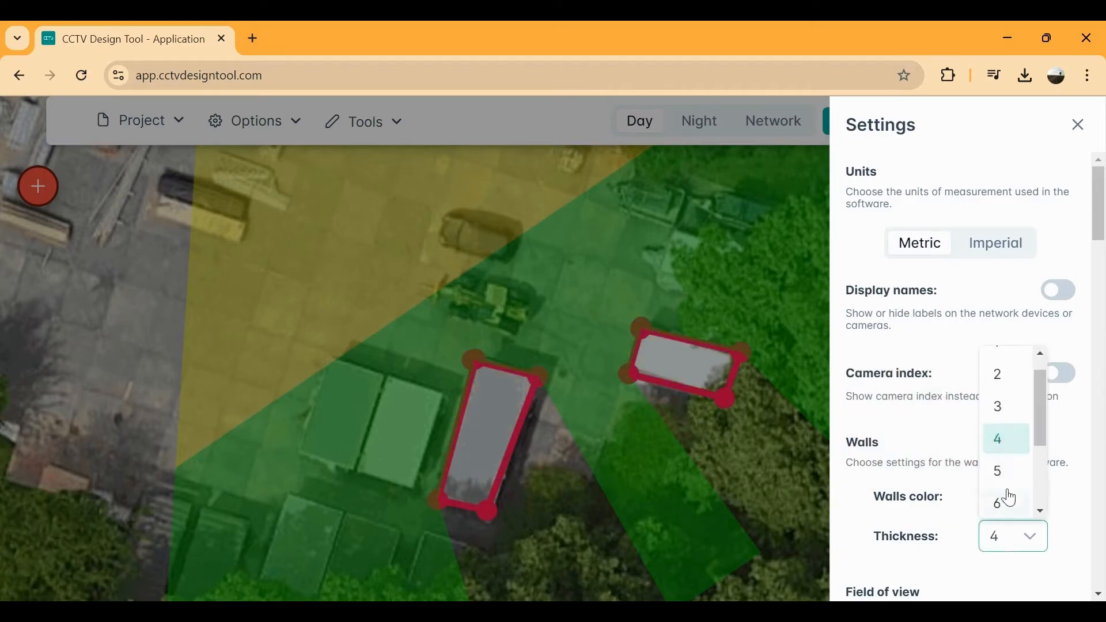
click(1005, 409)
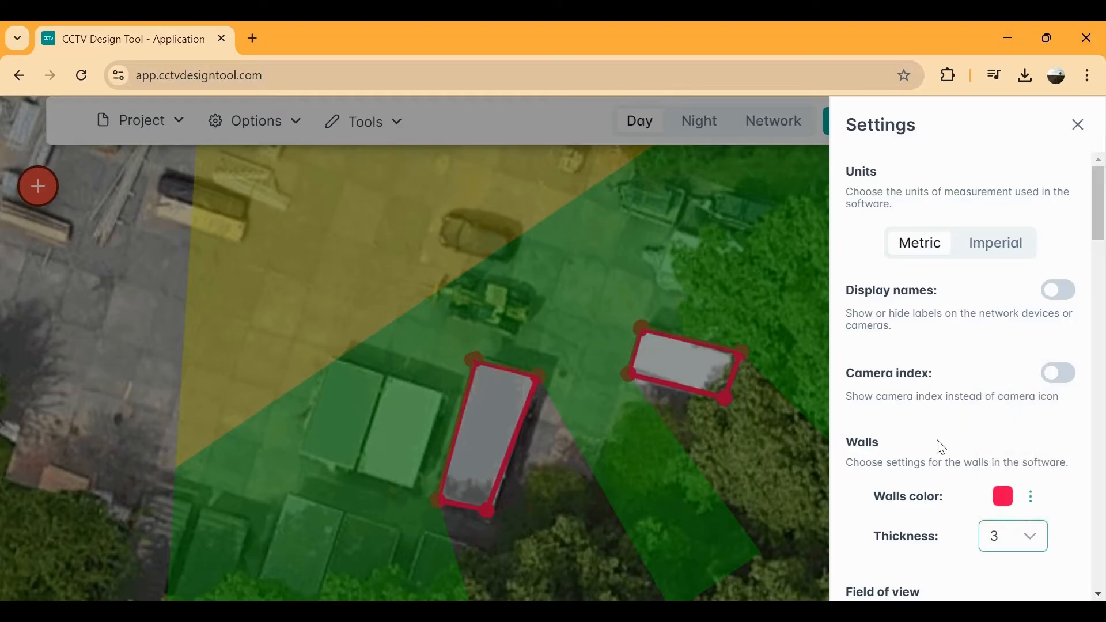
Step: Switch the measurement units to Imperial and back to Metric
click(997, 251)
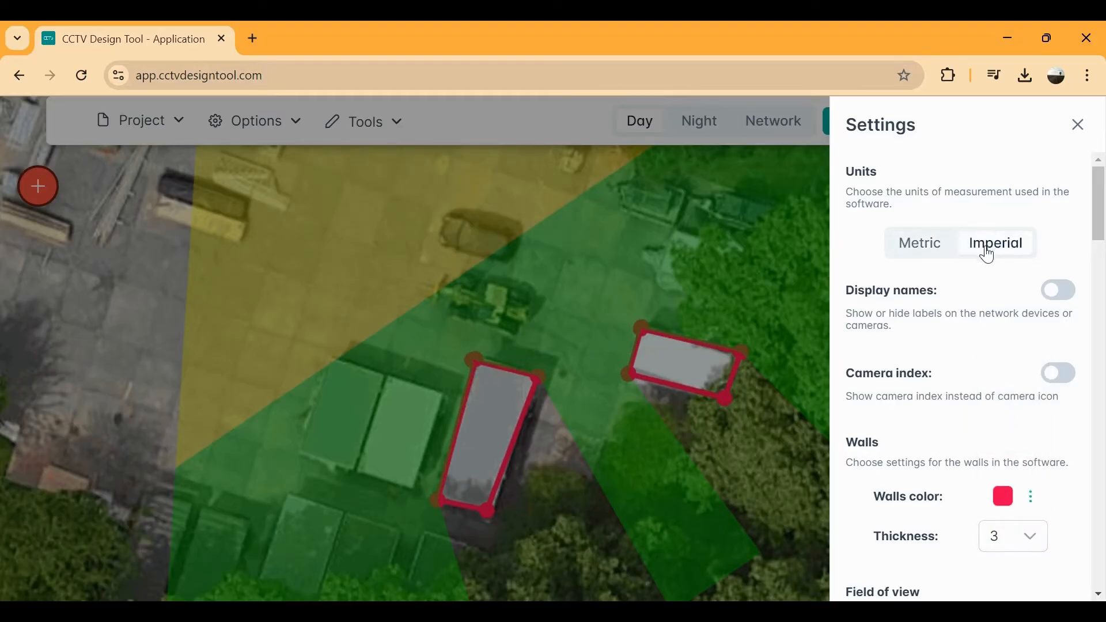
click(924, 255)
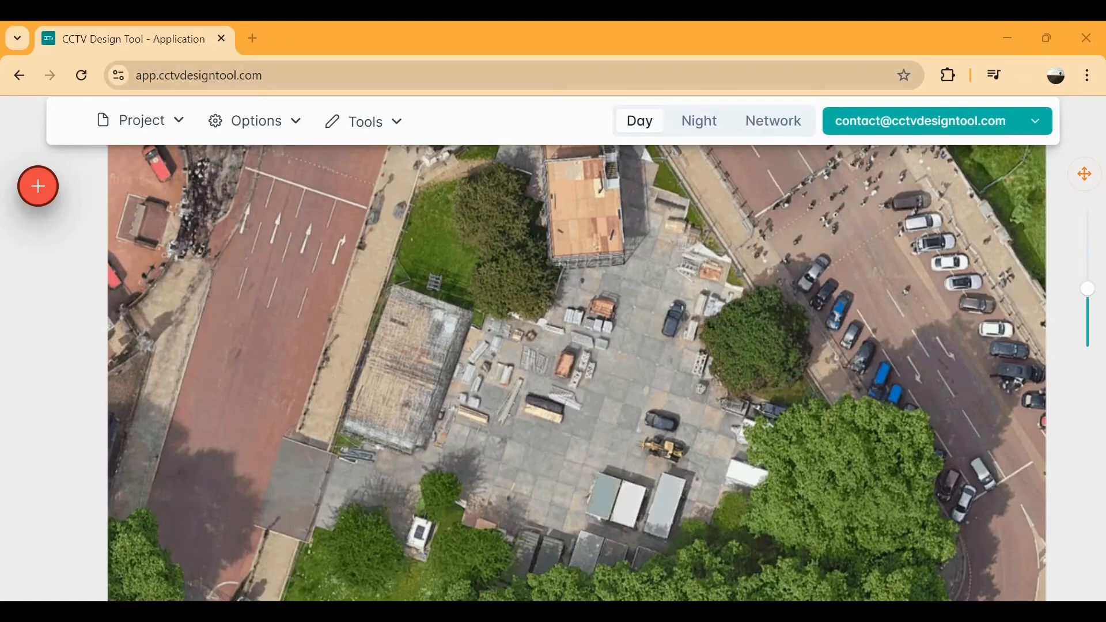
Step: Start uploading a dimensioned plan drawing as a new background image
drag(741, 386, 695, 355)
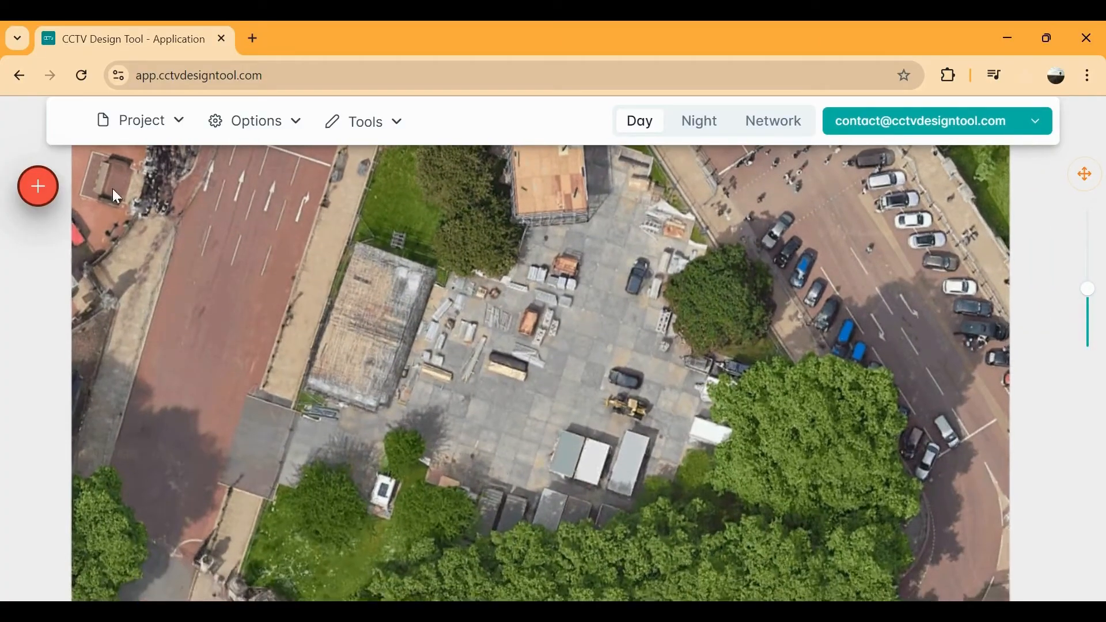
click(38, 186)
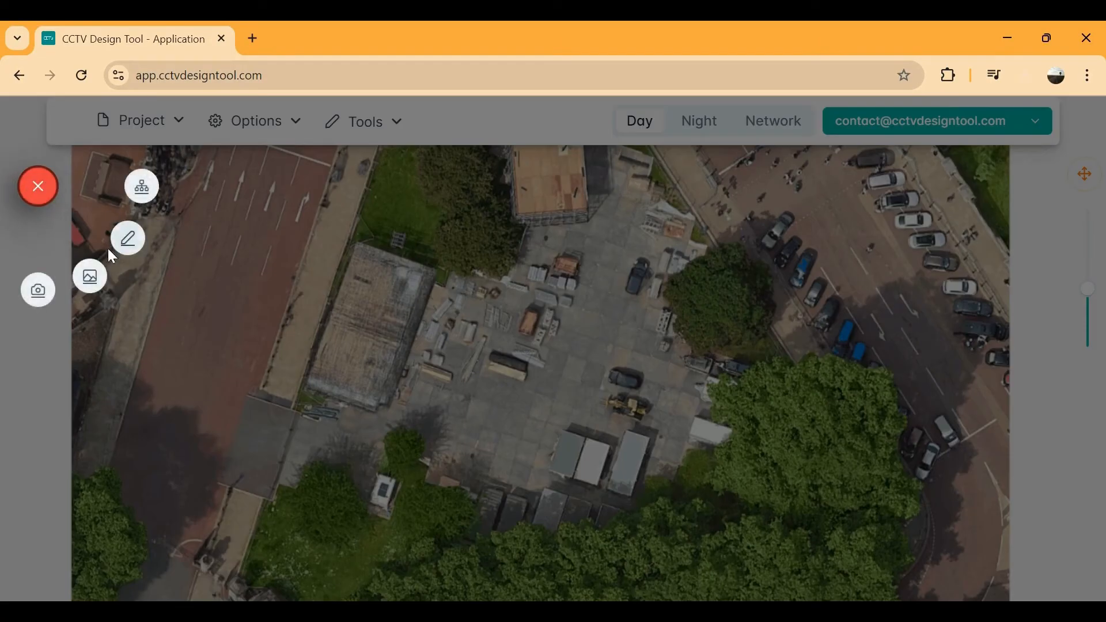
click(93, 278)
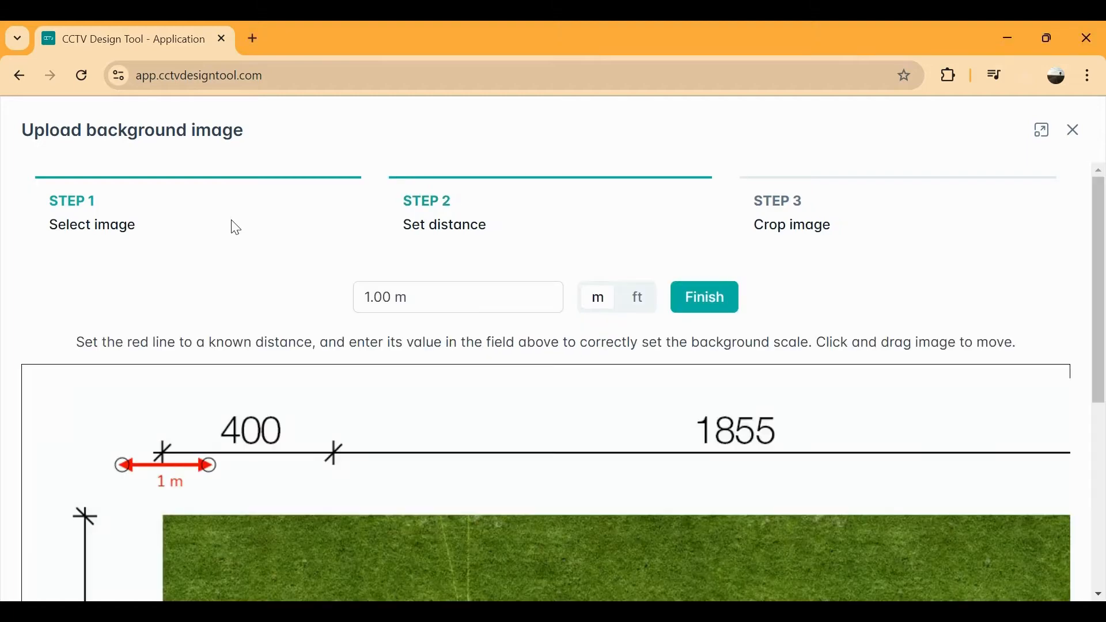
Step: Align the red scale line with the plan's 400 dimension and set its known distance to 4.00 m
drag(407, 454, 286, 432)
drag(186, 430, 302, 421)
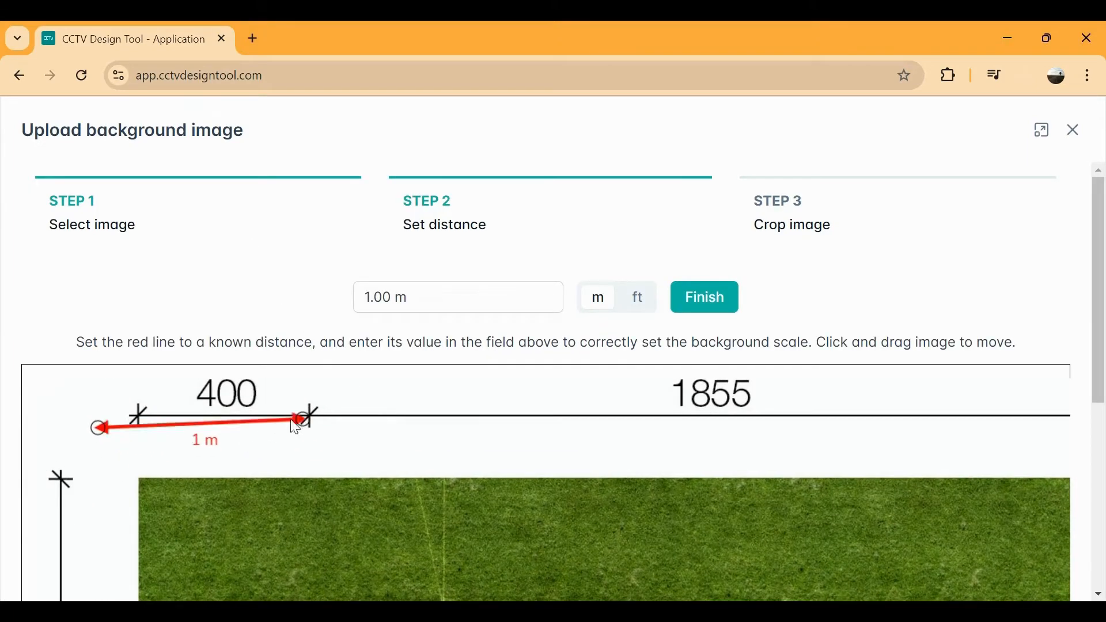
drag(99, 428, 146, 421)
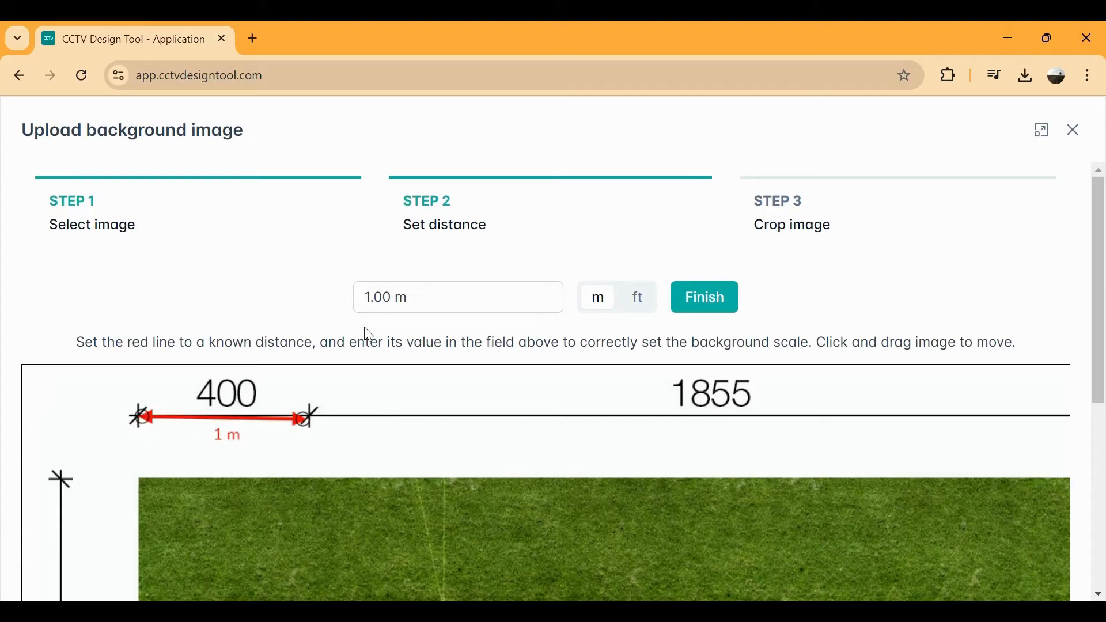
drag(371, 298, 366, 298)
text(4)
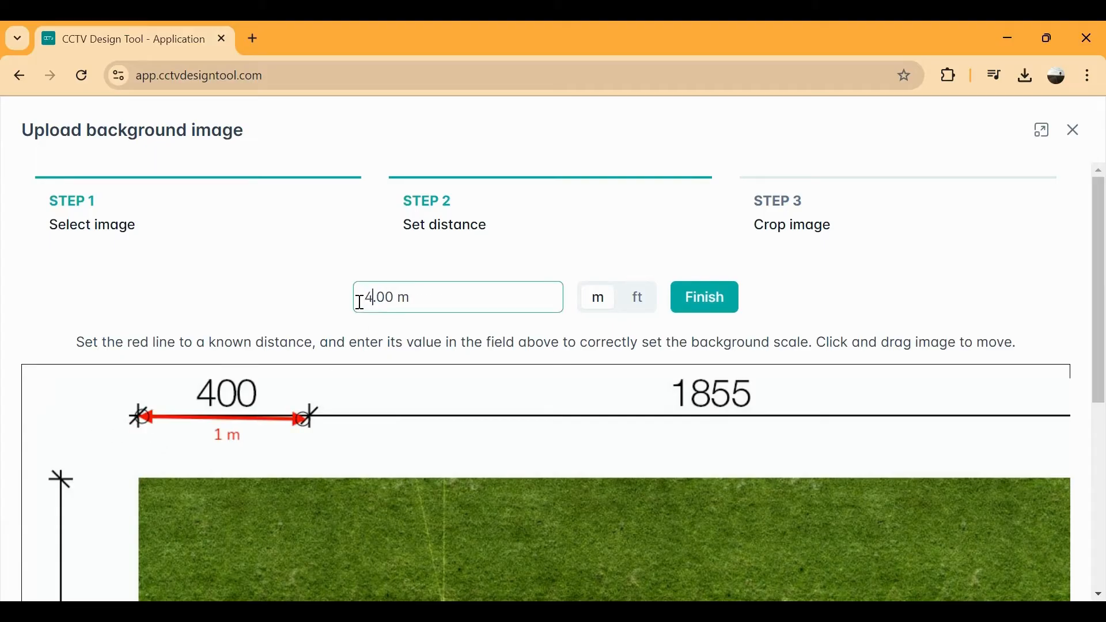
click(310, 425)
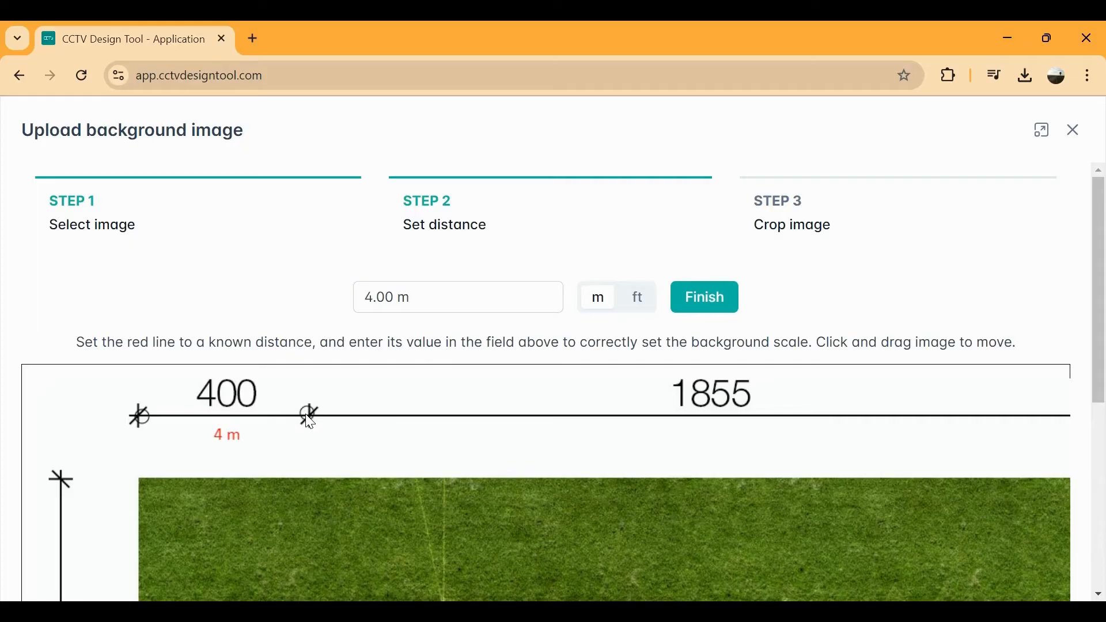
Step: Accept the scale, crop the plan to the lawn and house area, and finish uploading the background image
click(721, 311)
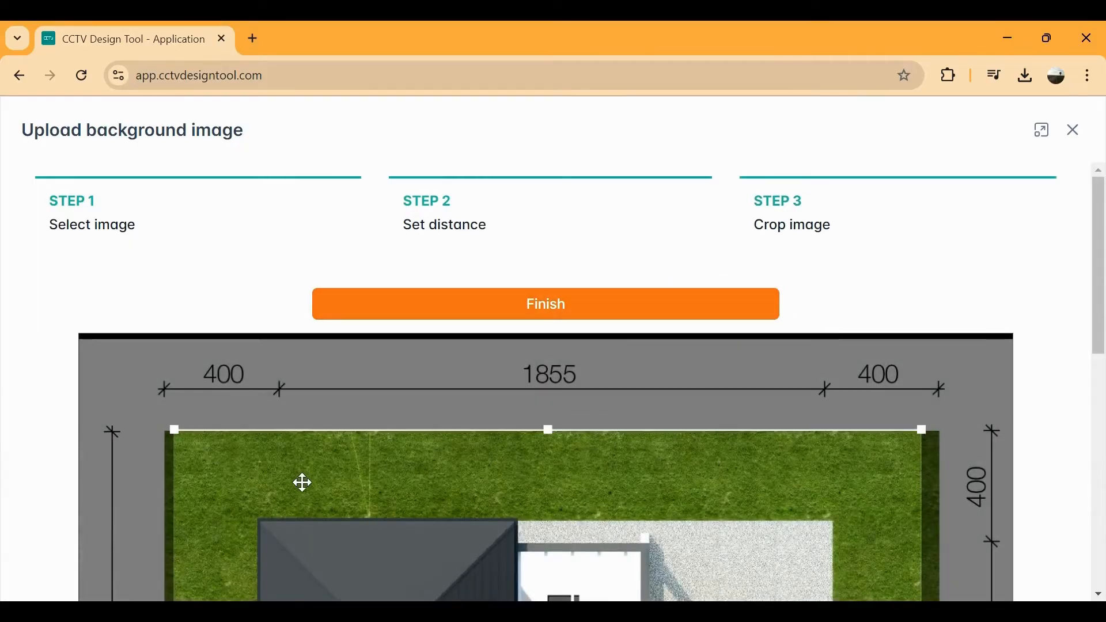
drag(304, 482, 301, 493)
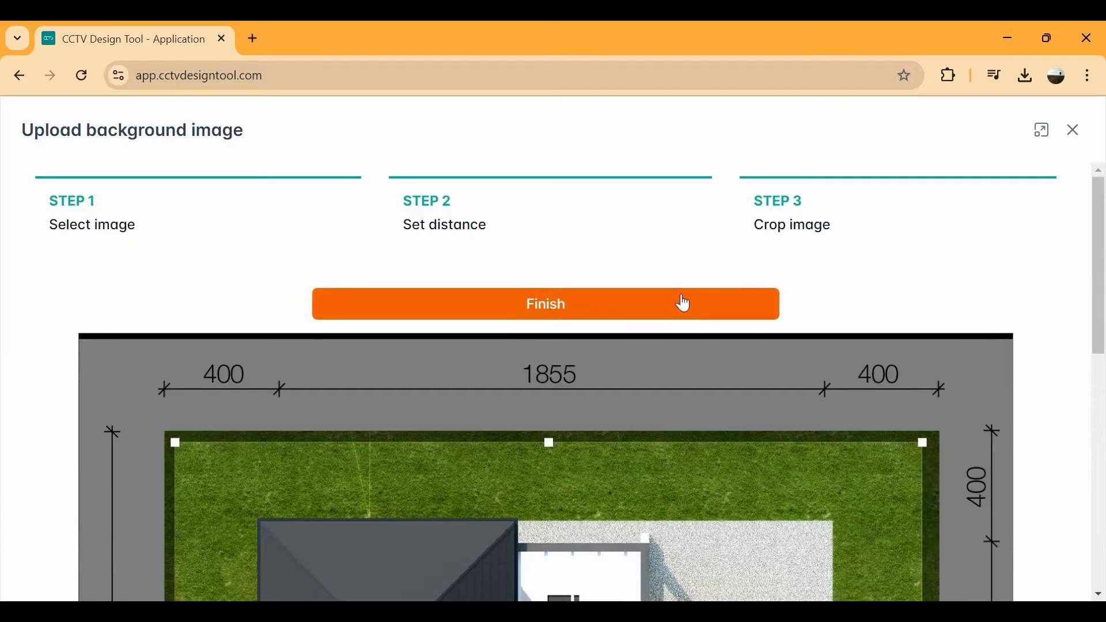
click(589, 308)
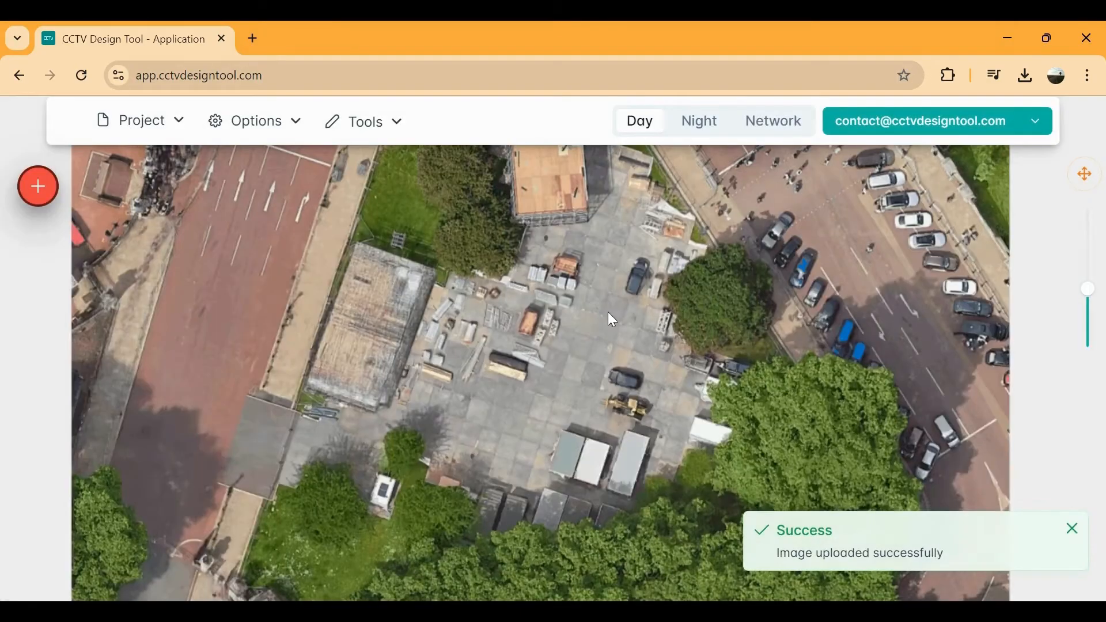
Step: Place the house plan on the map, move it over the paved yard beside the shed roof, and rotate it slightly clockwise
click(642, 432)
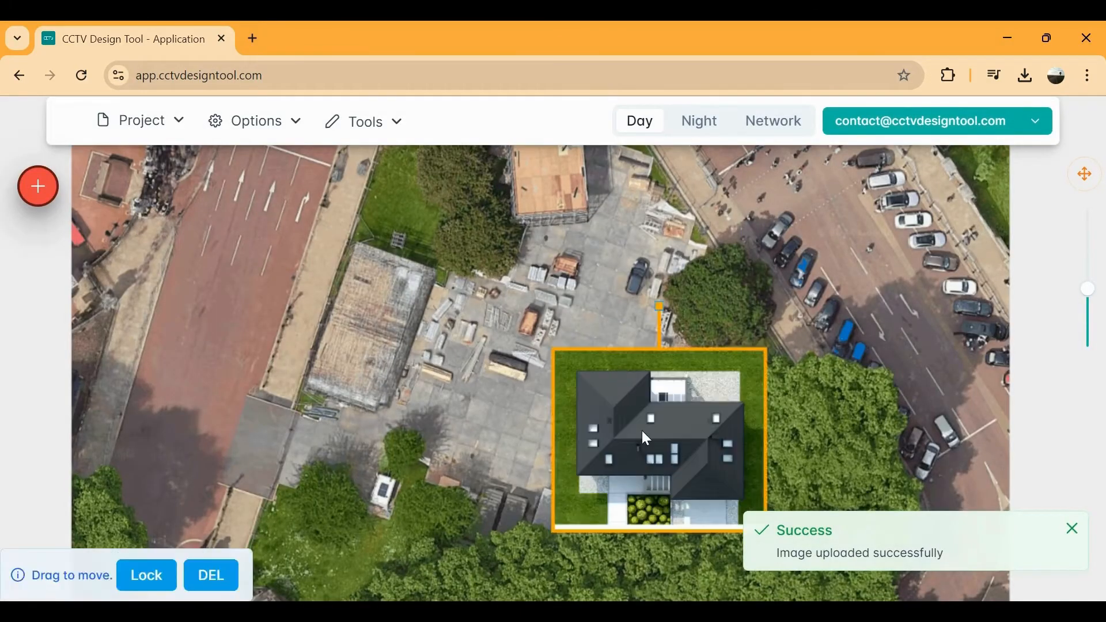
drag(694, 462, 474, 373)
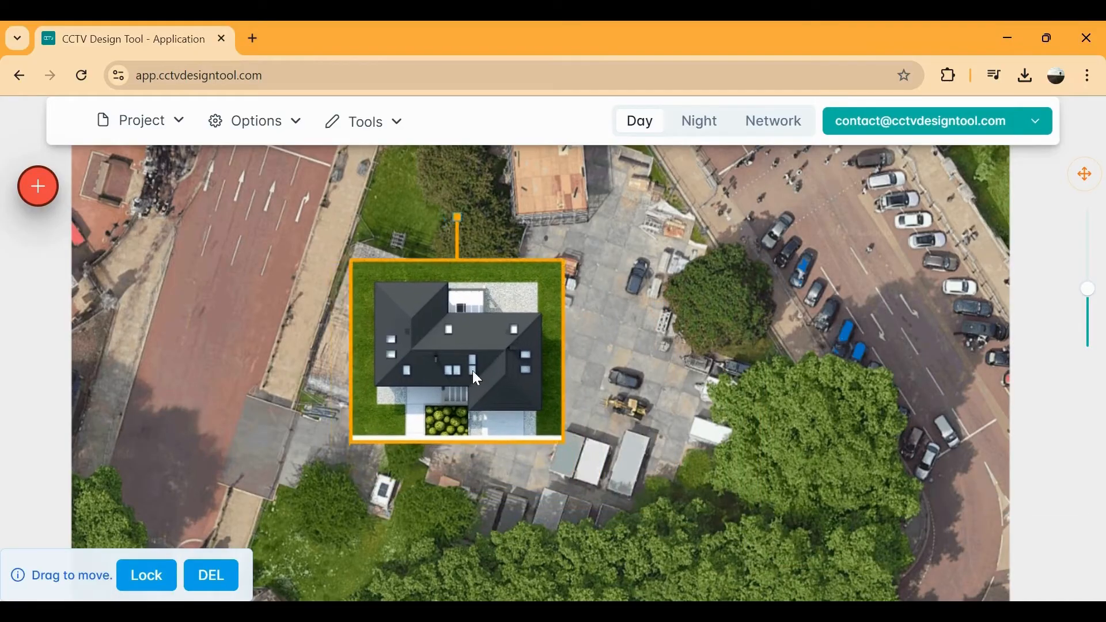
drag(458, 215, 459, 239)
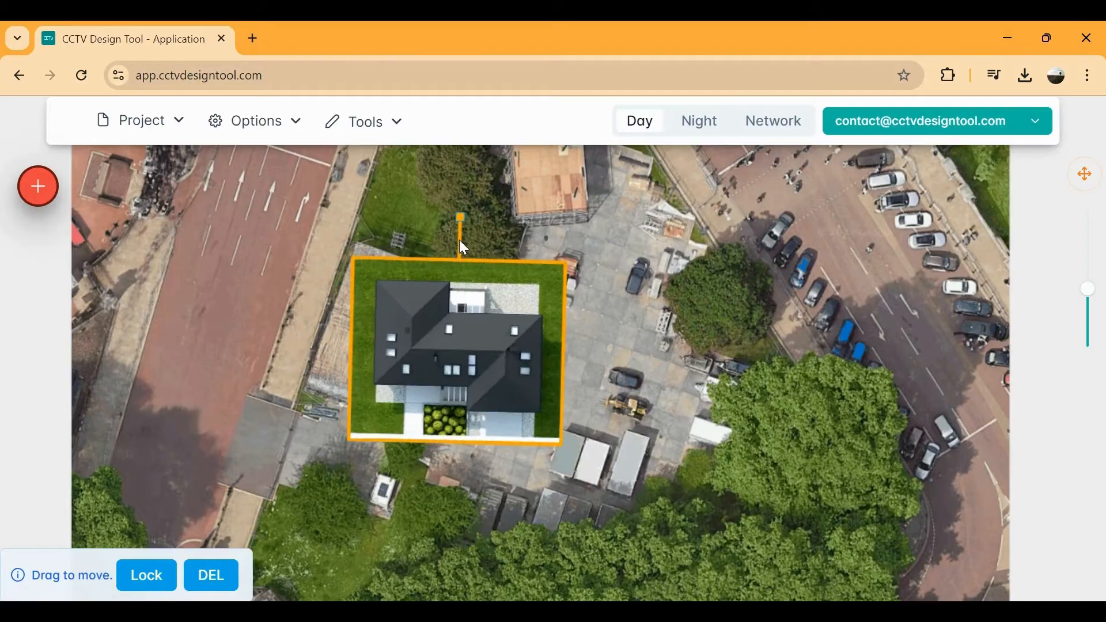
click(612, 345)
Step: Lock the house plan image, try to move it, and unlock it again
click(472, 359)
right_click(472, 358)
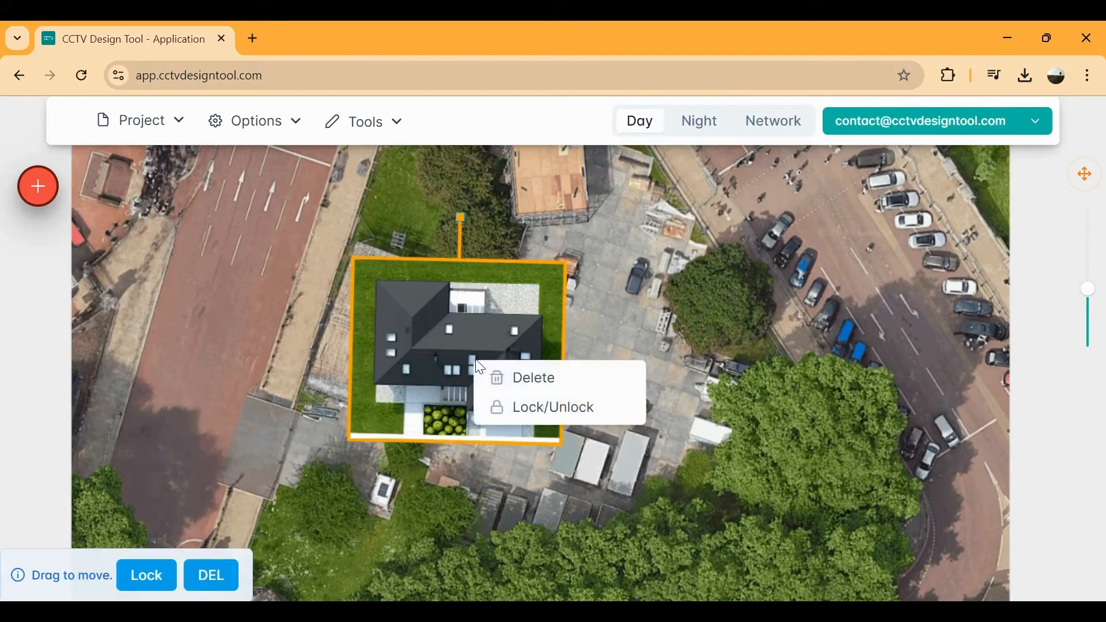
click(532, 410)
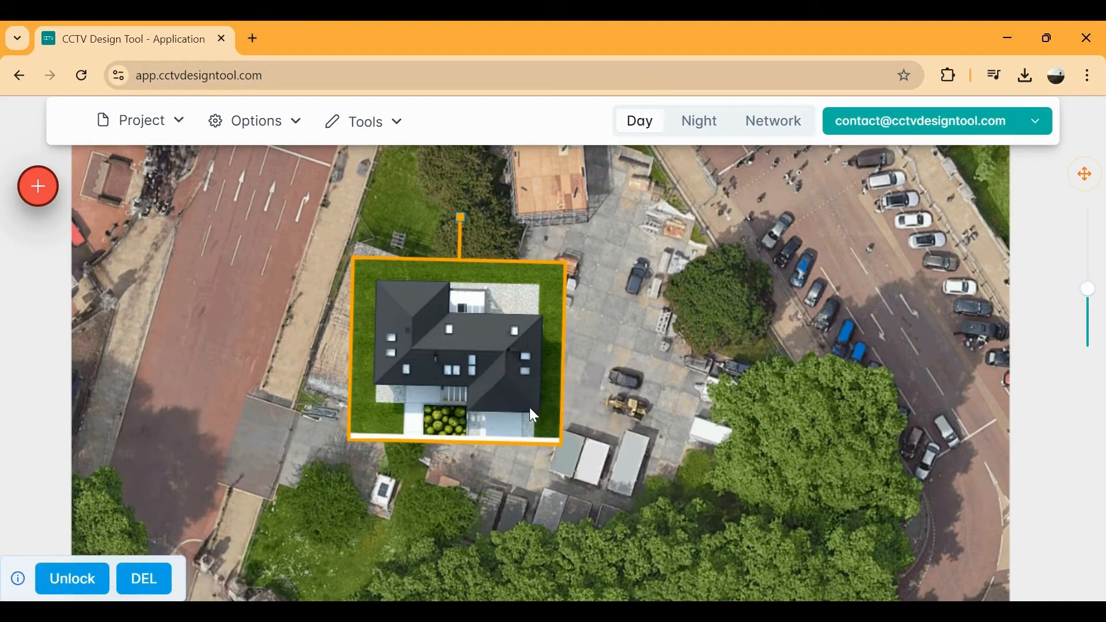
mouse_move(534, 387)
mouse_down()
mouse_move(353, 383)
mouse_move(593, 375)
mouse_move(518, 387)
mouse_up()
right_click(507, 365)
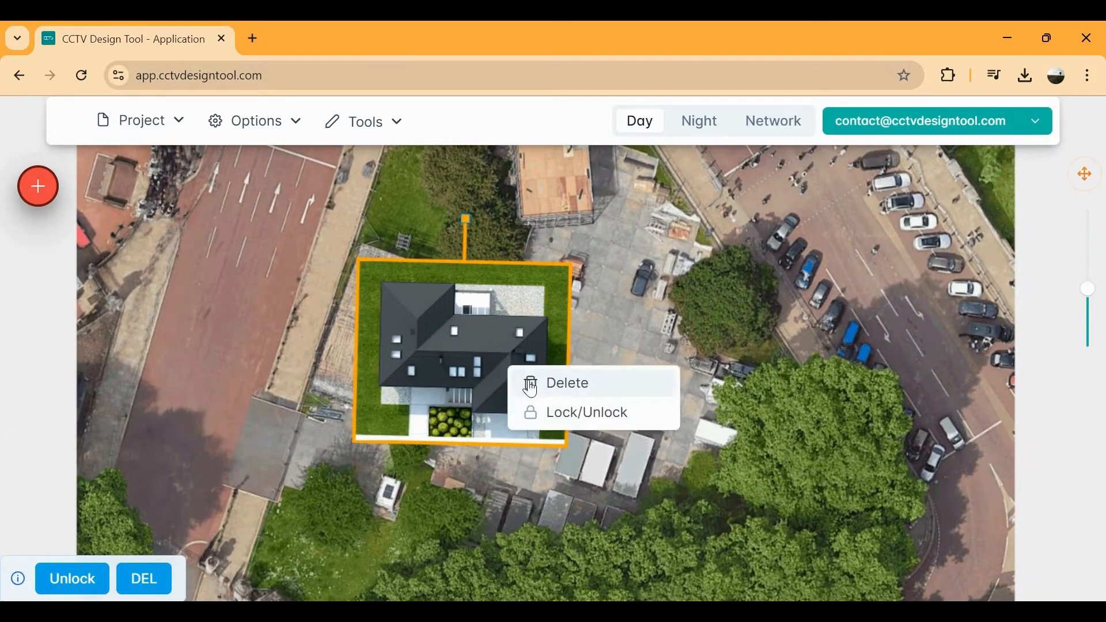
click(555, 424)
drag(534, 386, 580, 383)
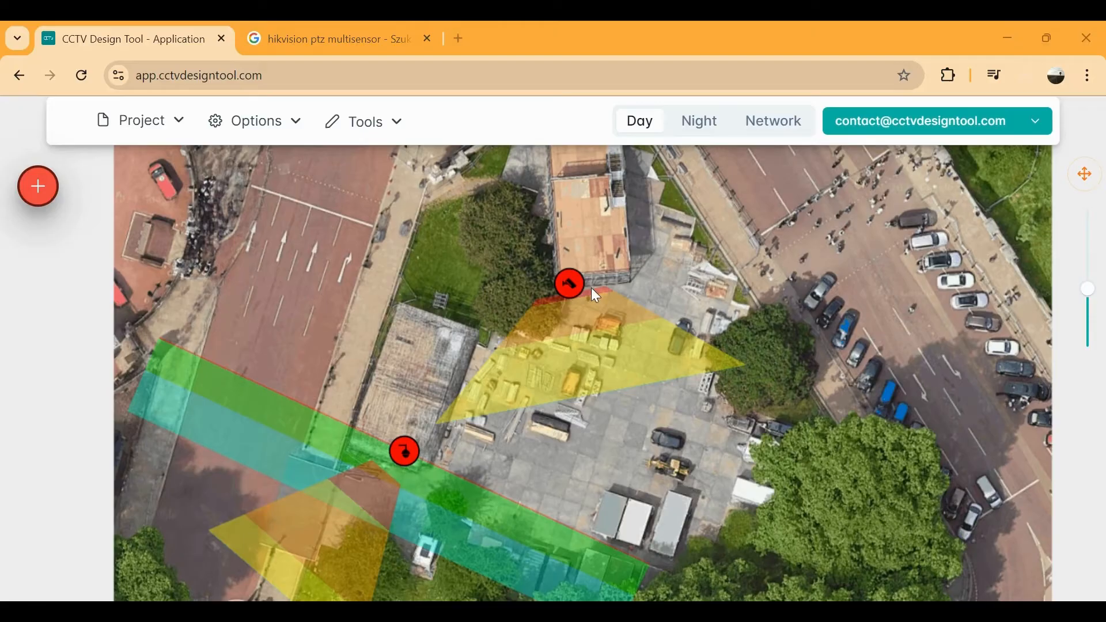
Step: Open the settings of the Hikvision DS-2CD2646G2-IZS camera by the building and add the model to favorites
click(571, 285)
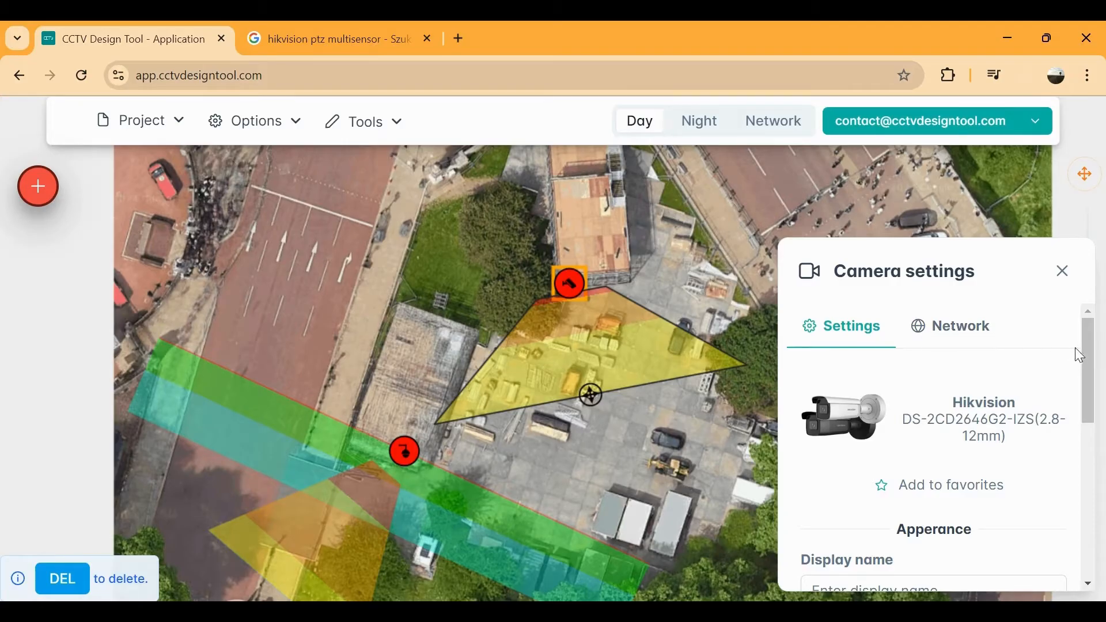
drag(1084, 343, 1086, 366)
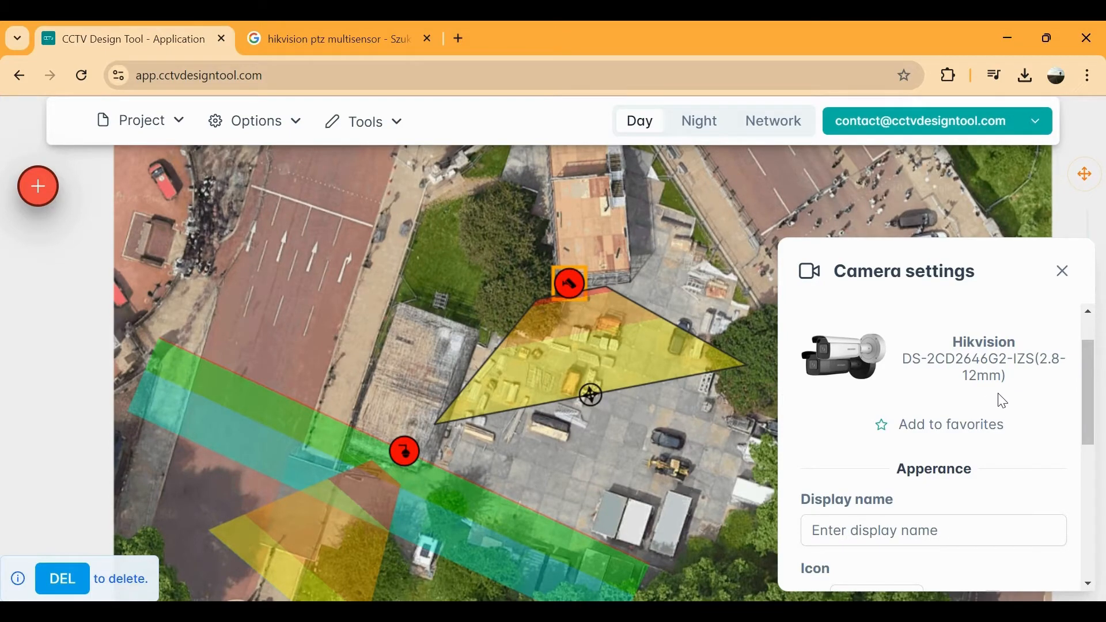
click(883, 427)
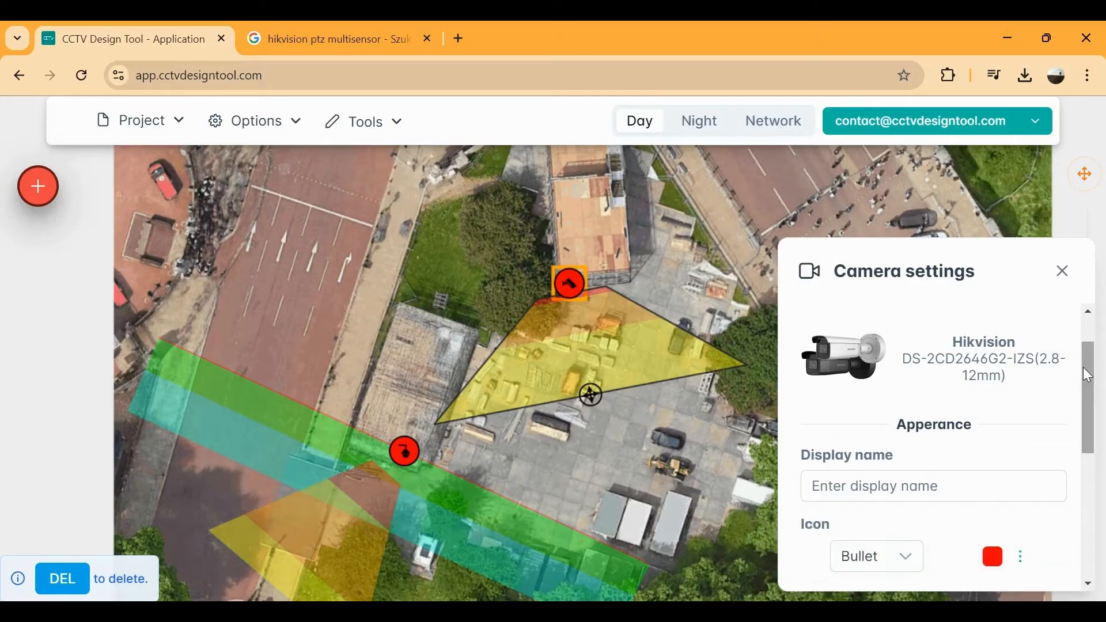
Step: Set the selected camera's display name to "Main entrance"
scroll(1084, 369, down, 1)
scroll(1086, 395, down, 1)
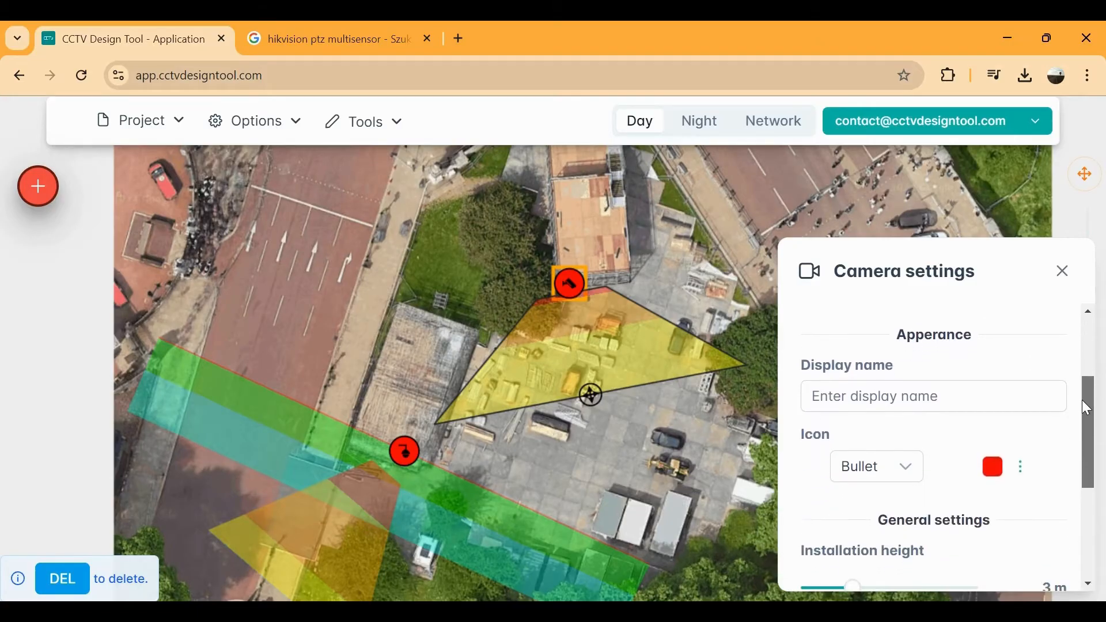
click(1026, 395)
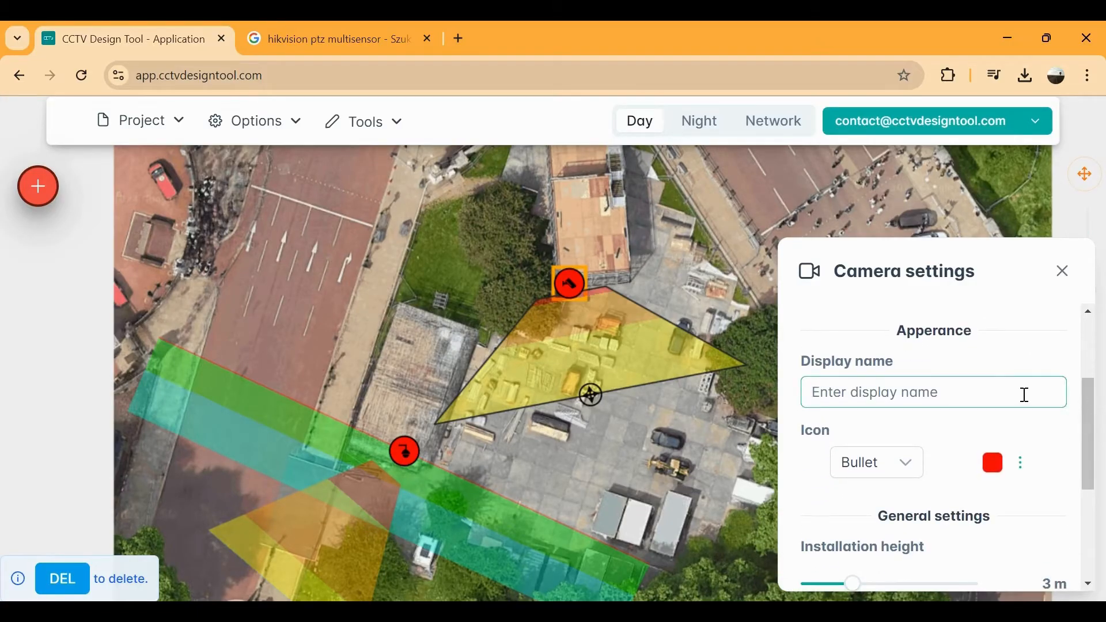
text(Main entrance)
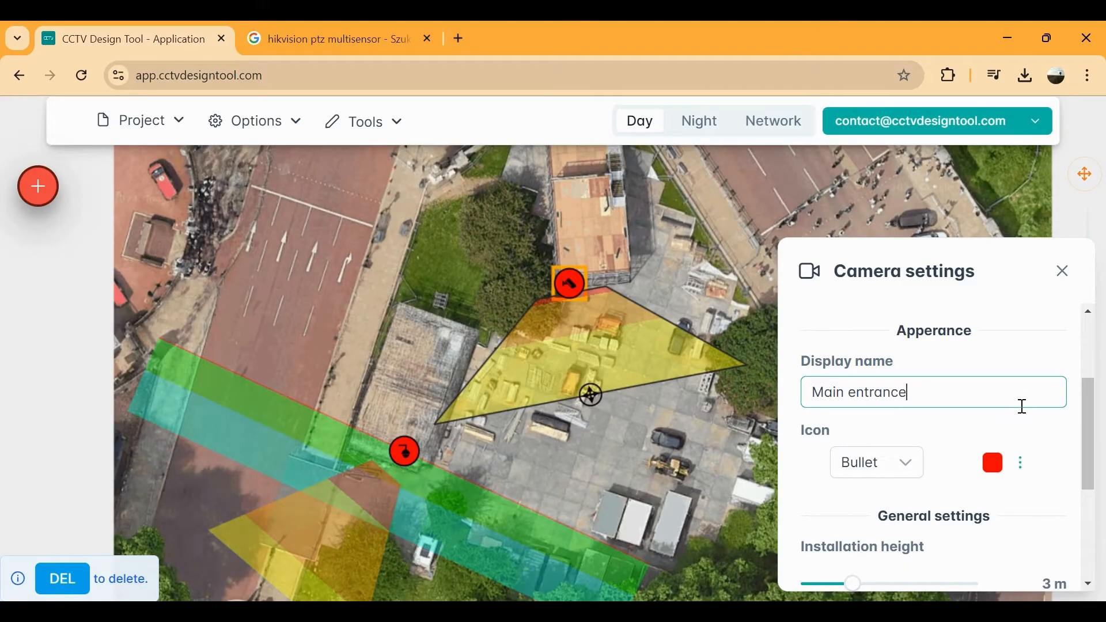
Step: Enable display names in the display settings and change the label font color to magenta-purple
click(277, 133)
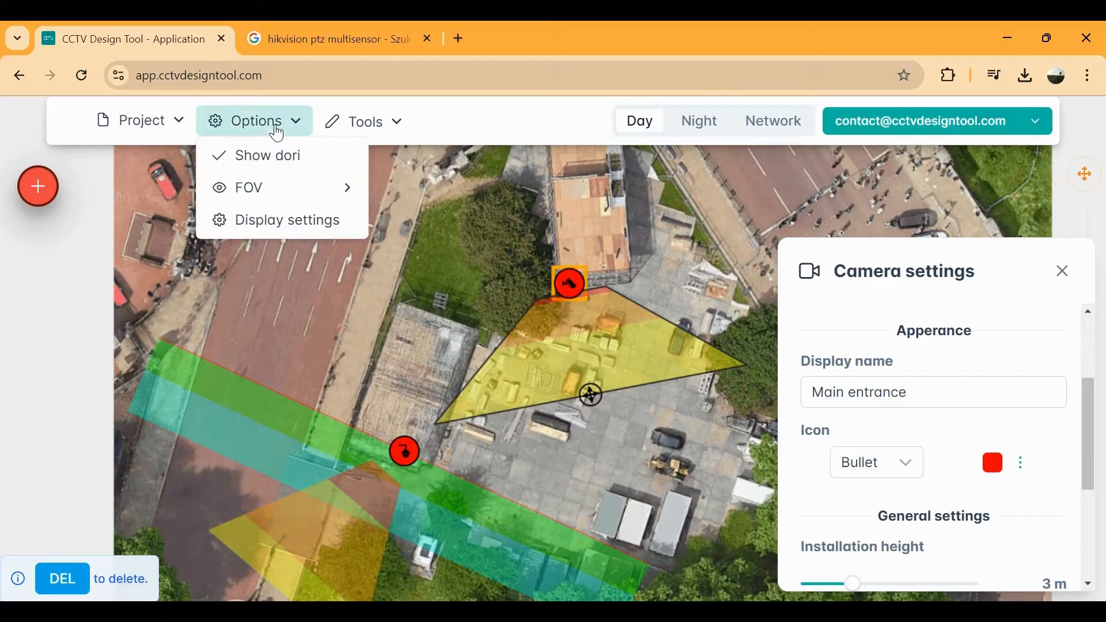
click(280, 222)
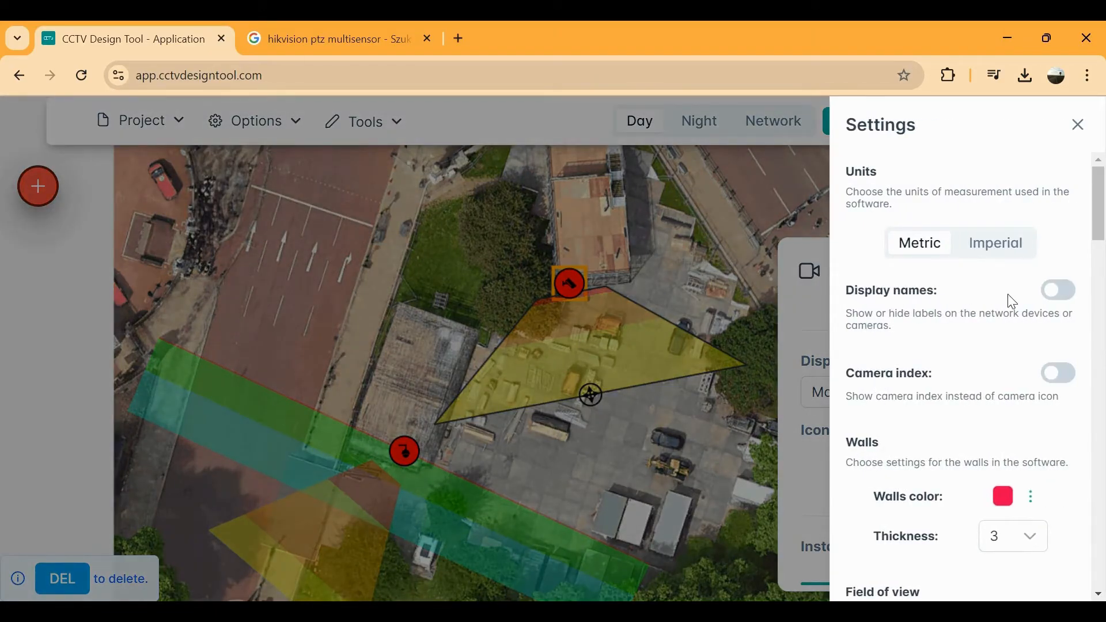
click(1057, 304)
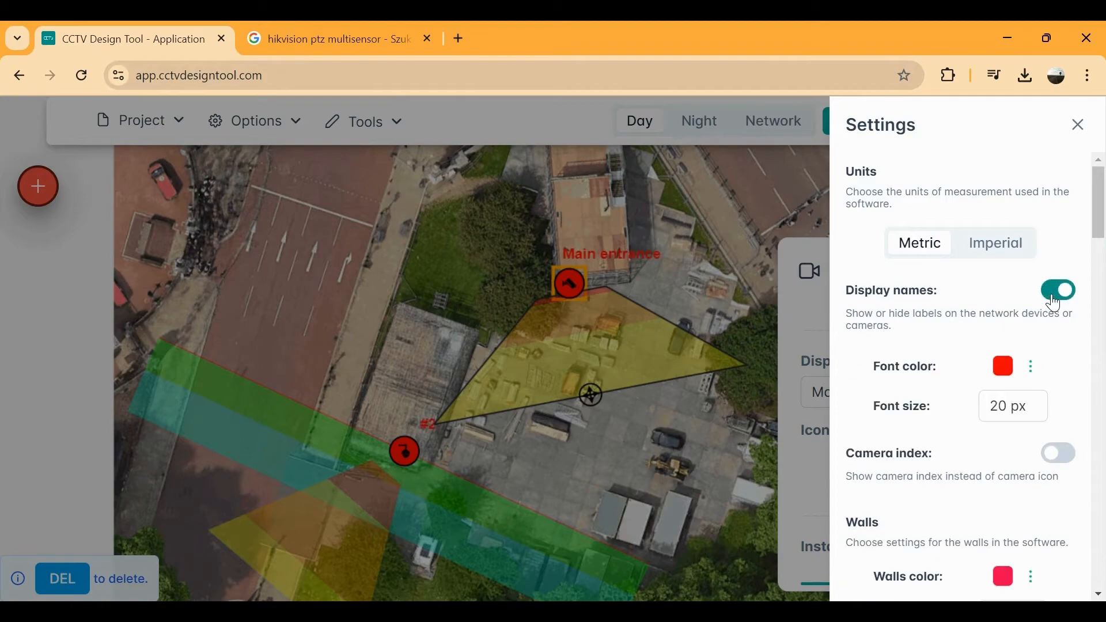
click(1011, 369)
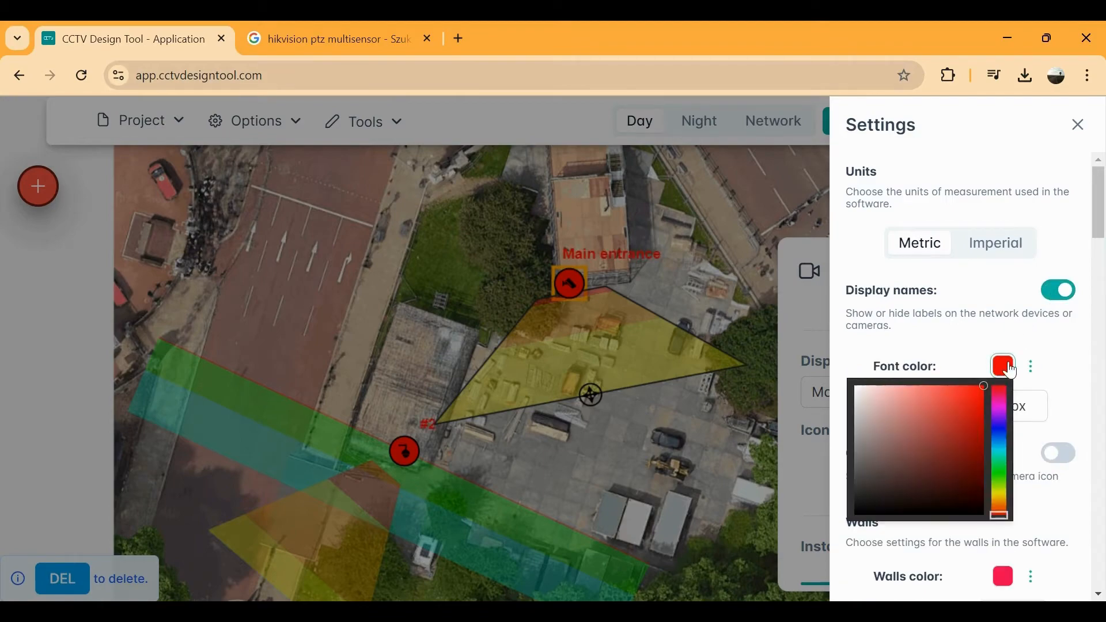
click(1011, 415)
click(954, 411)
click(968, 335)
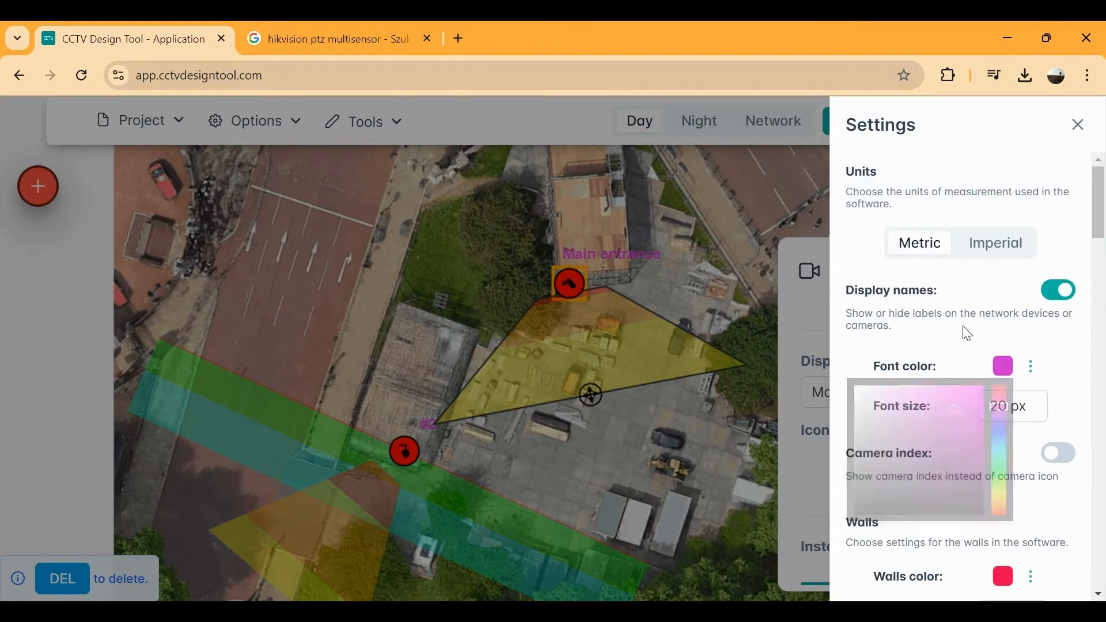
Step: Turn display names off, toggle the camera index on and back off, and close the display settings
click(1059, 291)
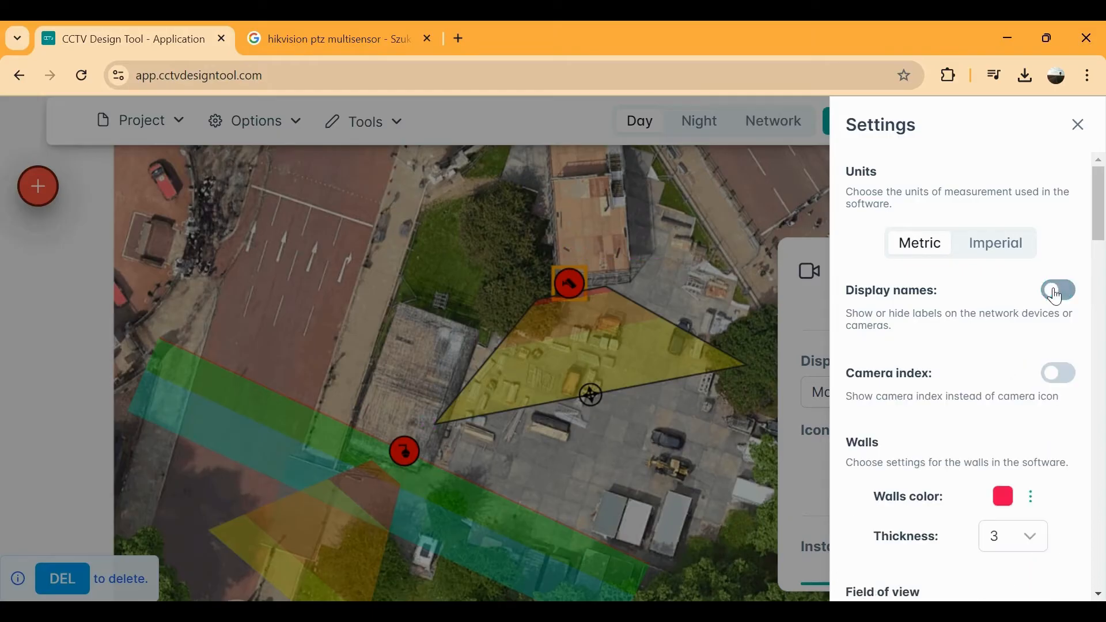
click(1061, 380)
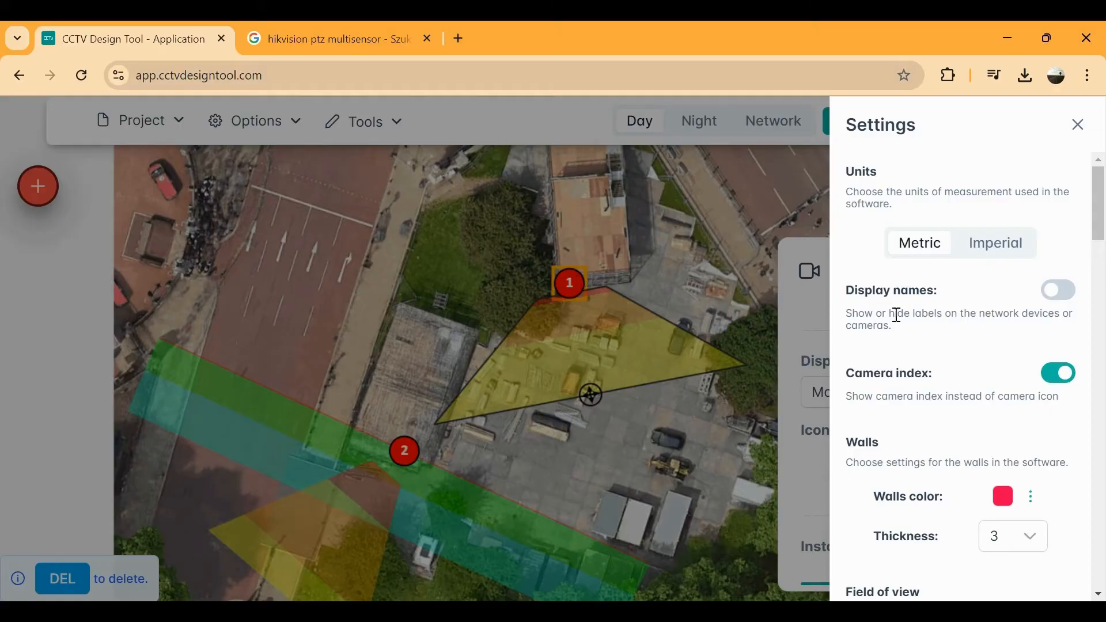
click(1066, 374)
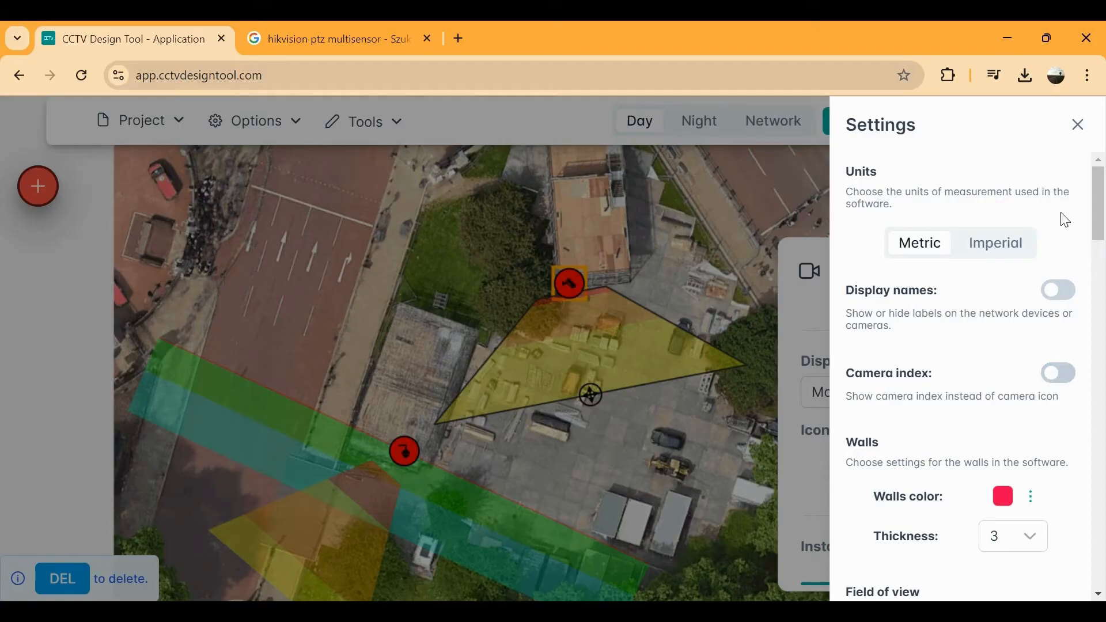
click(1081, 126)
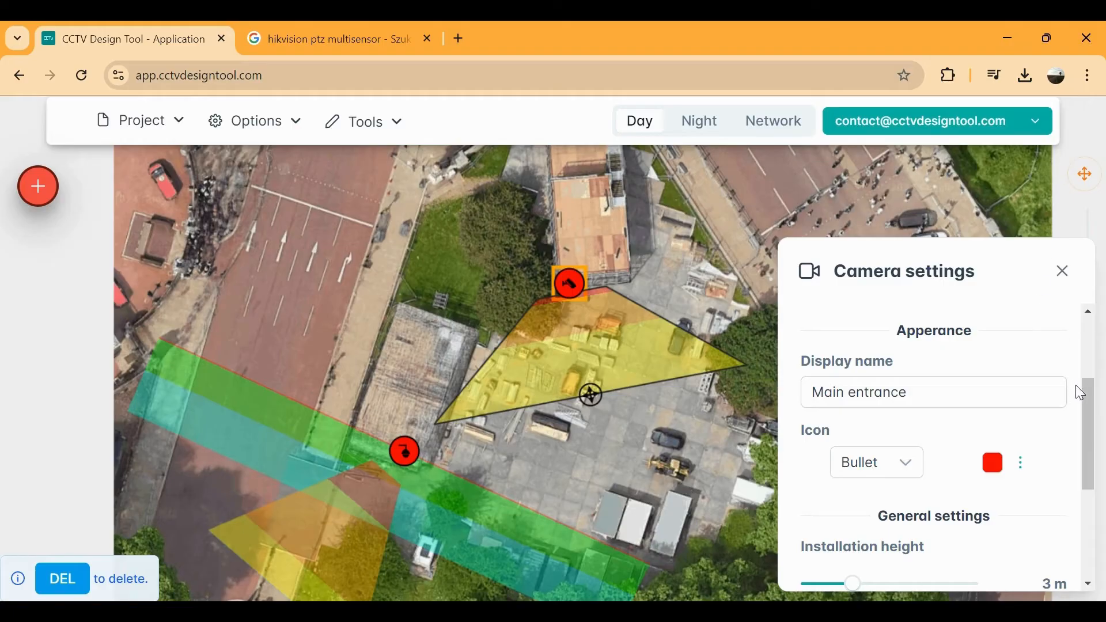
Step: Change the Main entrance camera's icon to PTZ and its icon color to a muted reddish brown
drag(1081, 394, 1084, 420)
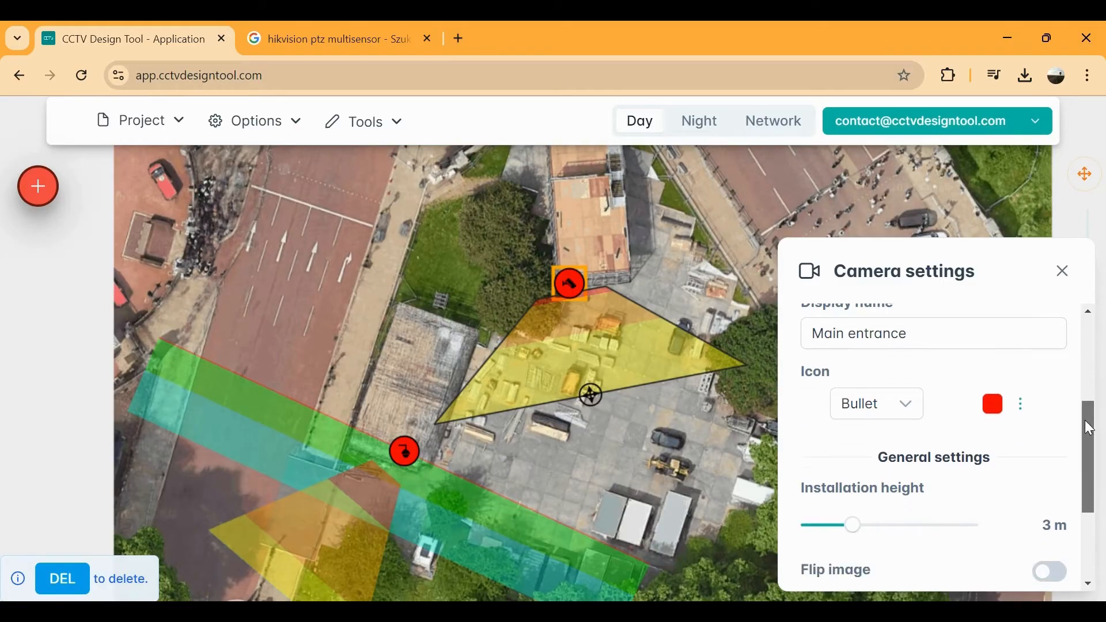
click(921, 421)
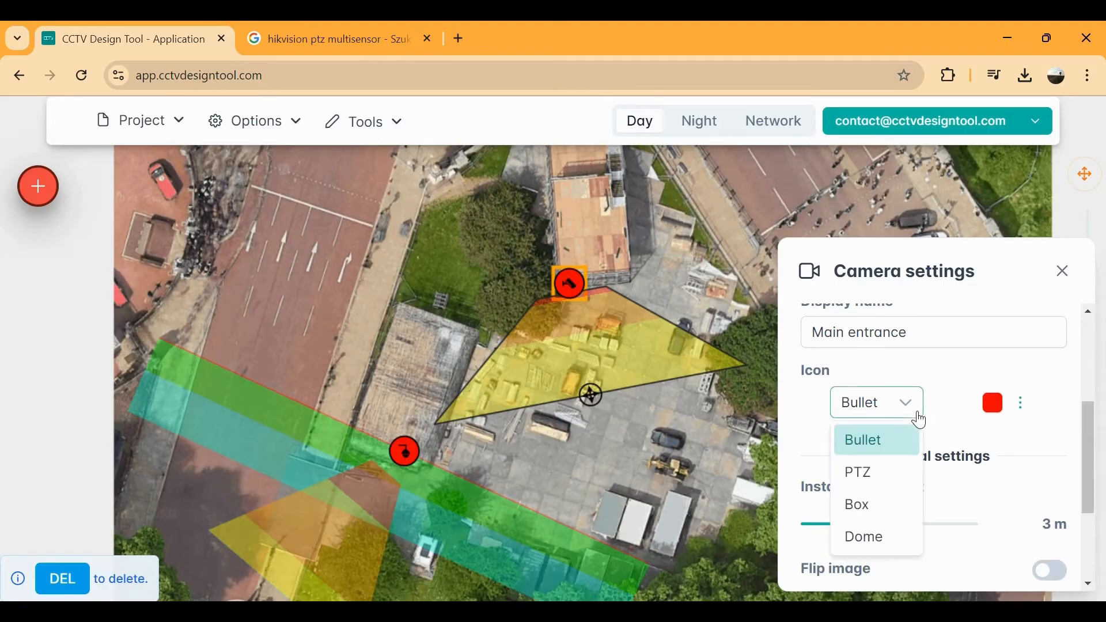
click(892, 475)
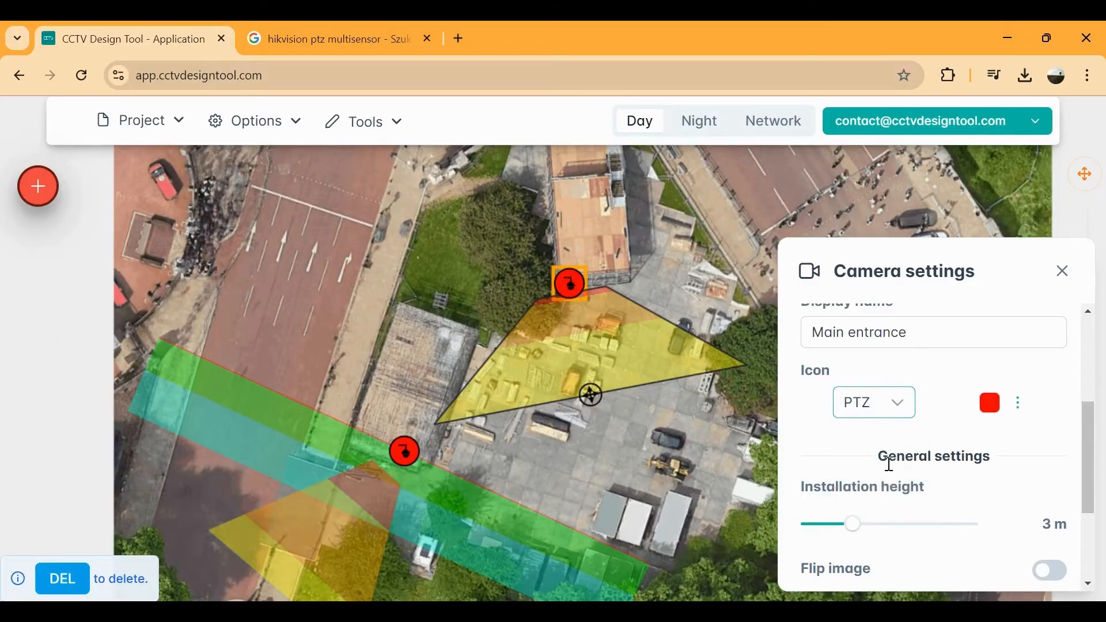
click(992, 405)
drag(967, 463, 888, 470)
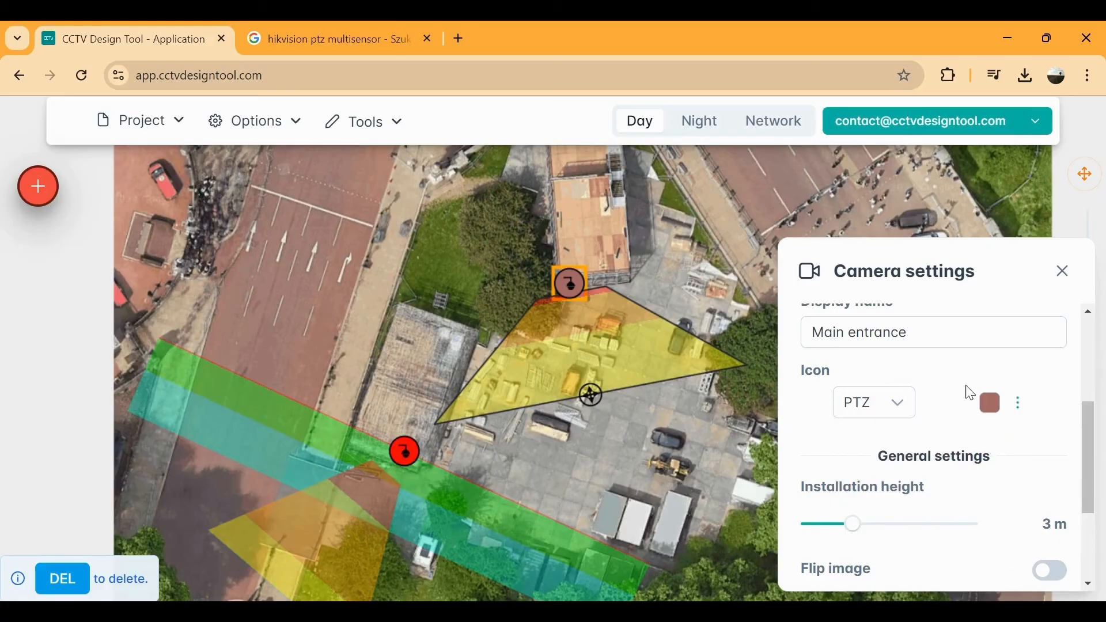
Step: Set the Main entrance camera's installation height to 2.9 m and toggle Flip image on and back off
scroll(1083, 434, down, 2)
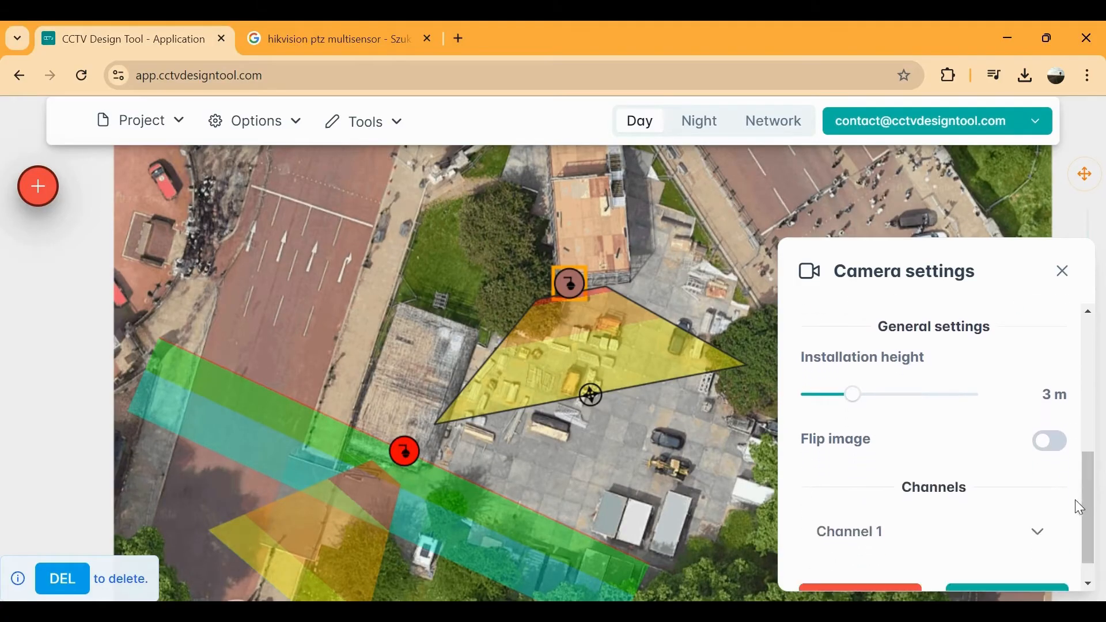
mouse_move(853, 398)
mouse_down()
mouse_move(886, 395)
mouse_move(850, 395)
mouse_up()
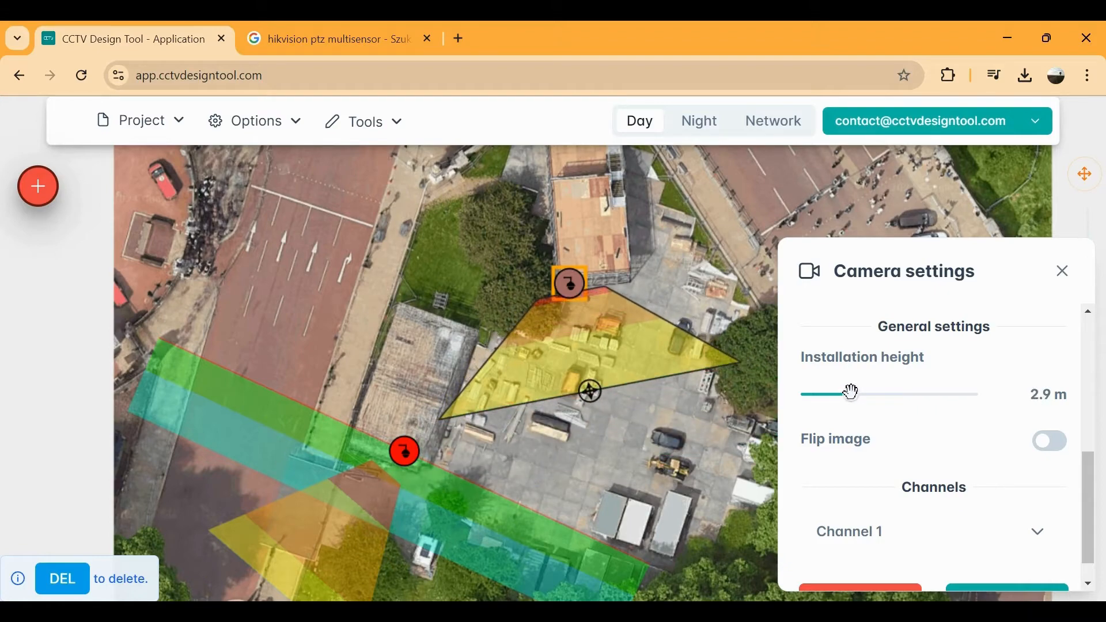
click(1045, 447)
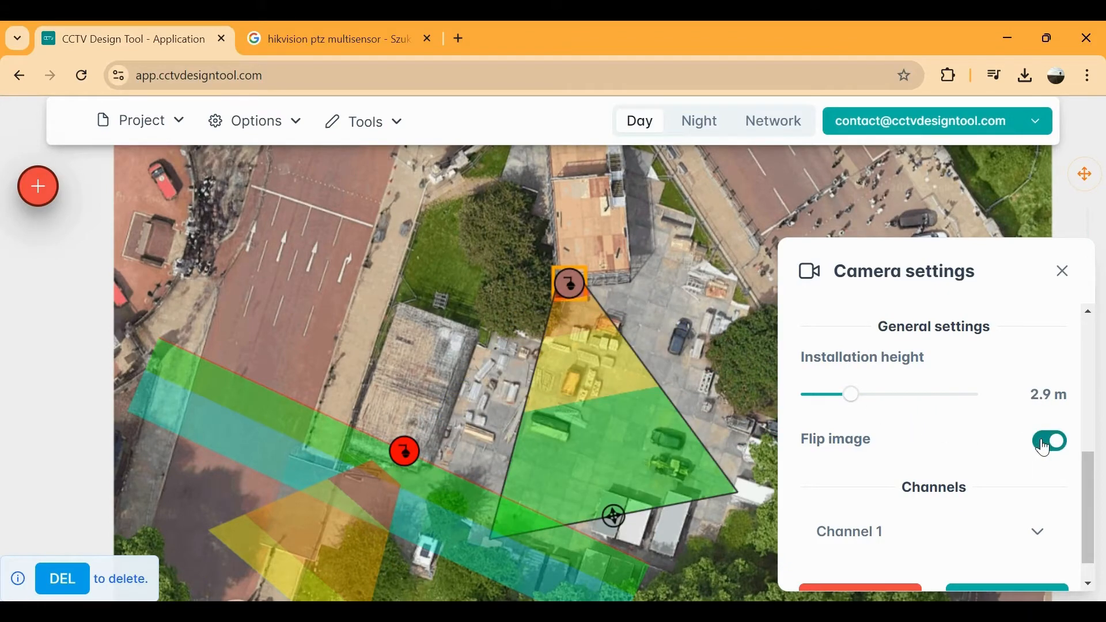
click(1044, 447)
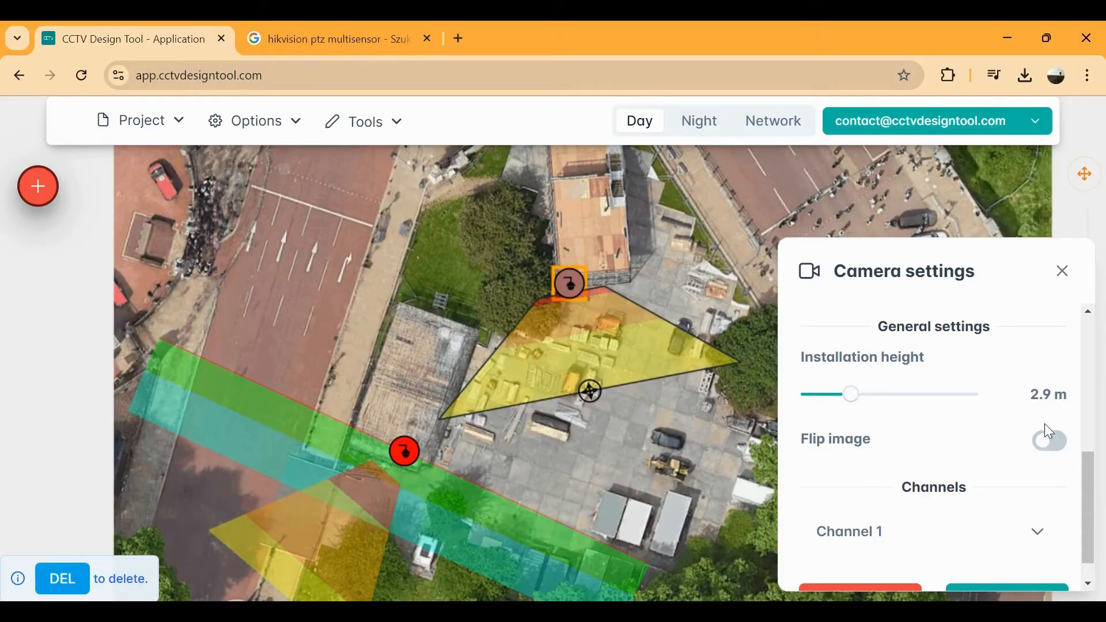
Step: Compare the channel lists of the two cameras and expand Channel 1 of the Main entrance camera
drag(1083, 462, 1083, 488)
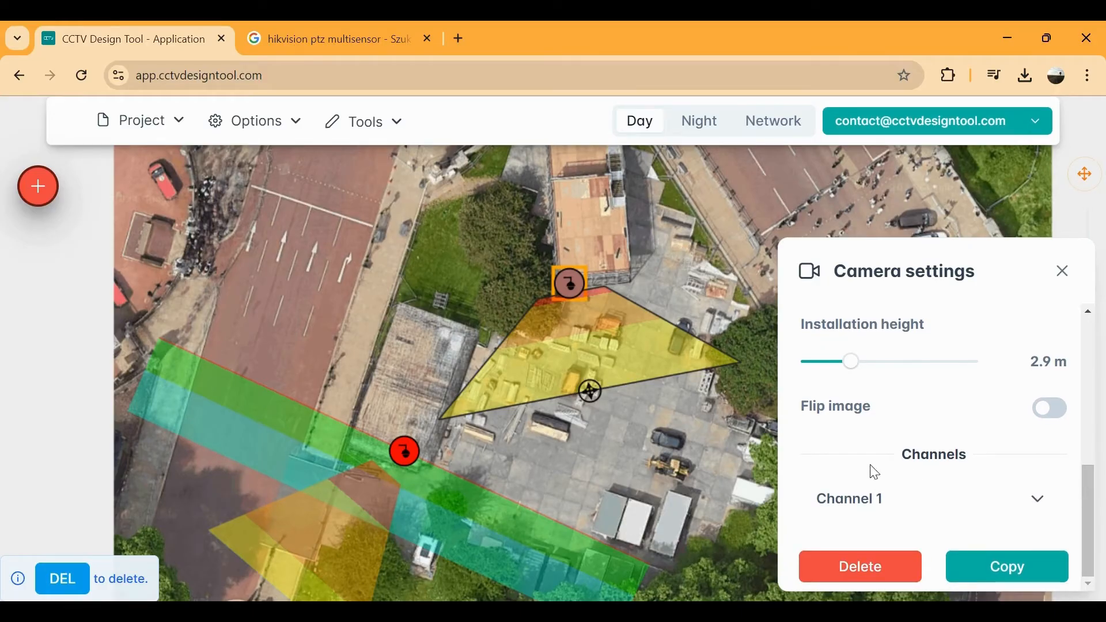
click(412, 448)
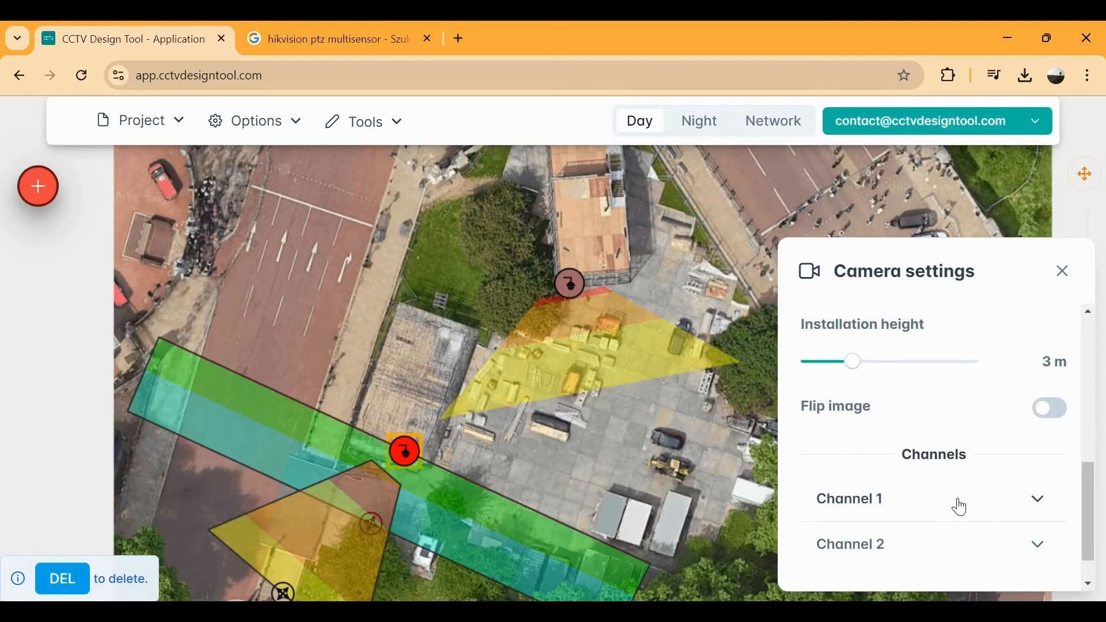
click(569, 285)
click(992, 503)
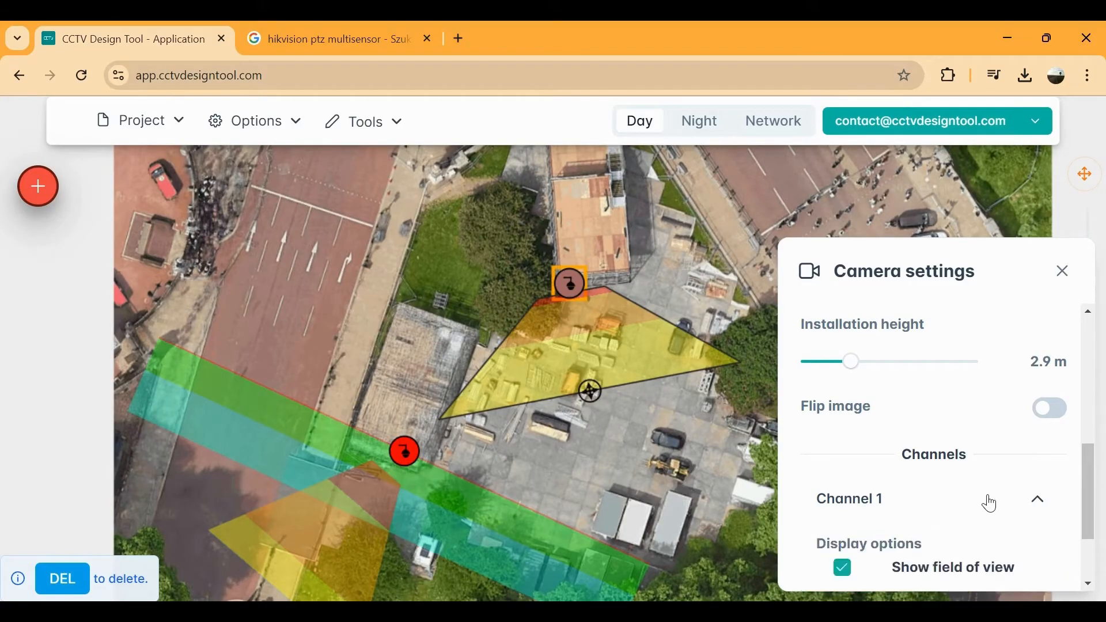
Step: Turn off the field of view display for the Main entrance camera's Channel 1 and turn it back on
scroll(1089, 461, down, 3)
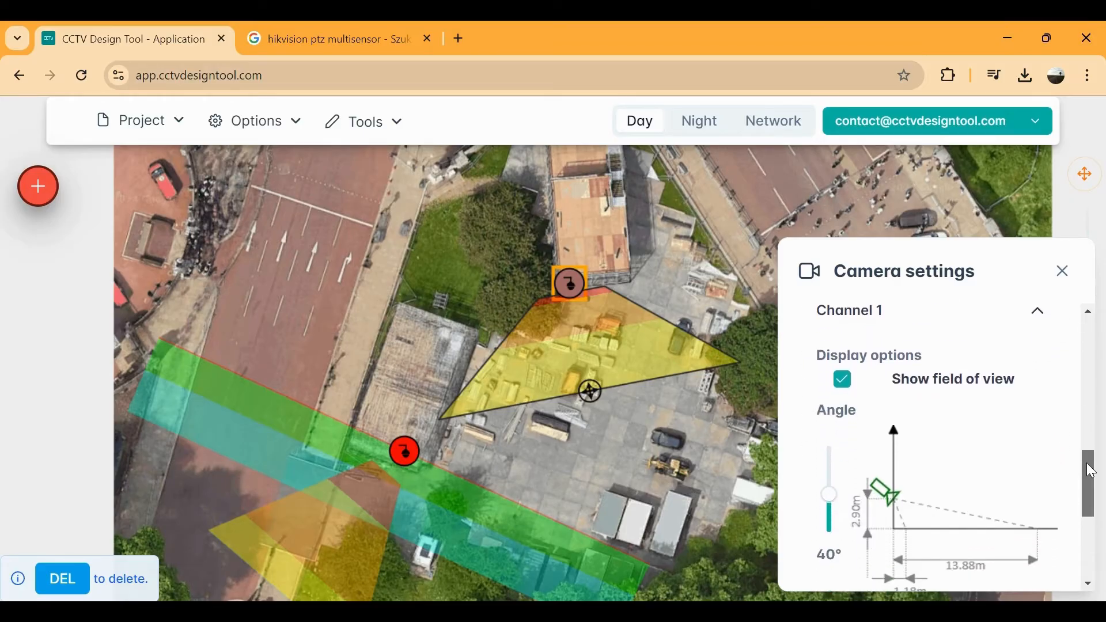
scroll(1091, 471, down, 1)
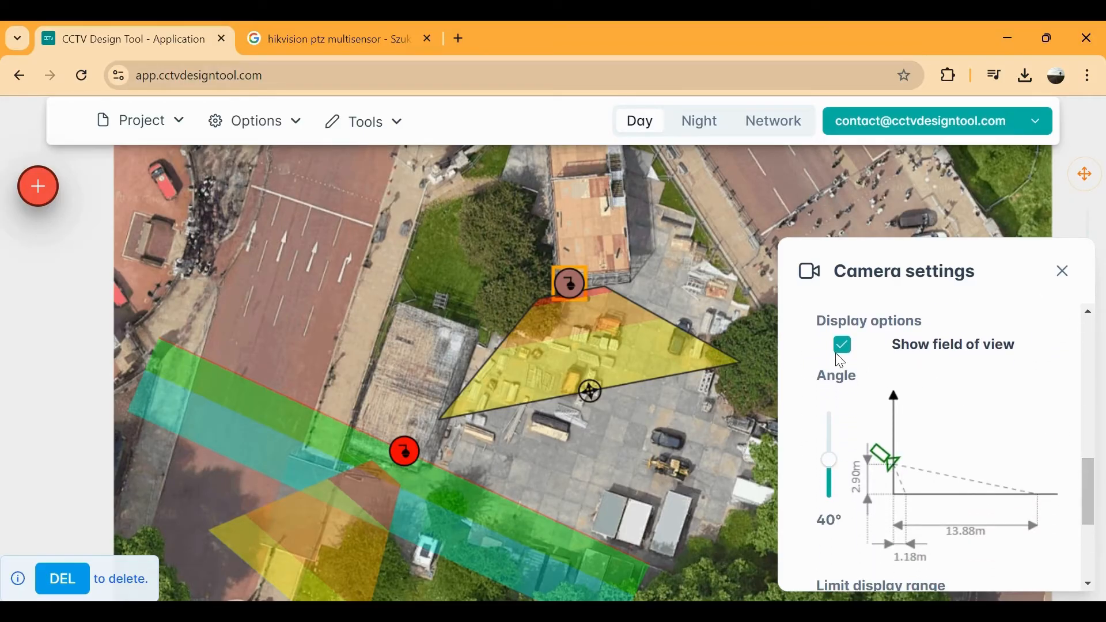
click(845, 348)
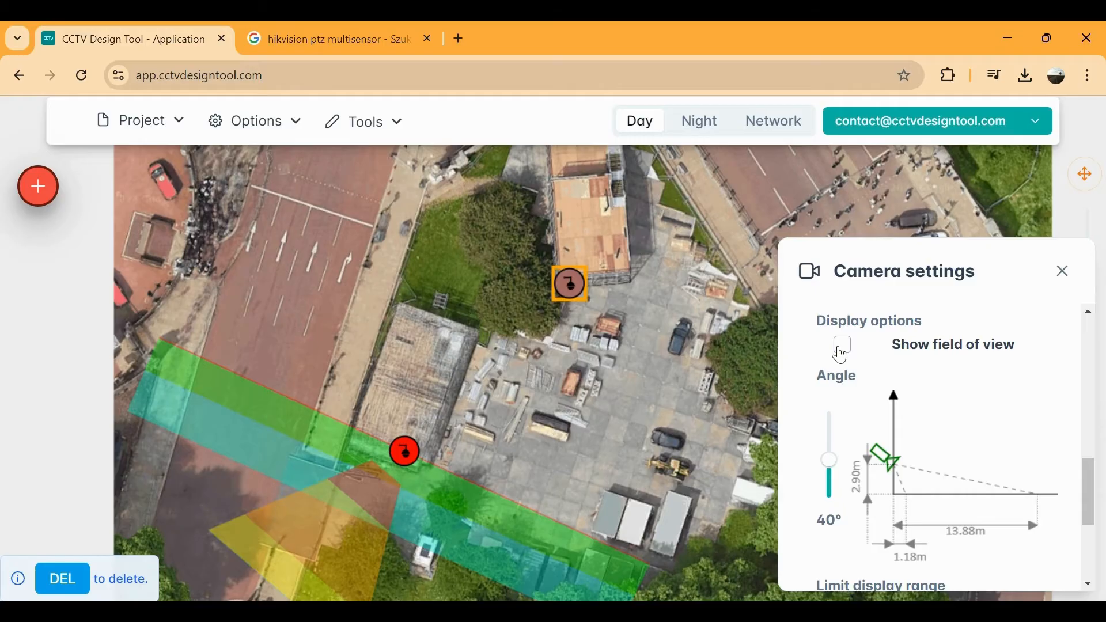
click(844, 348)
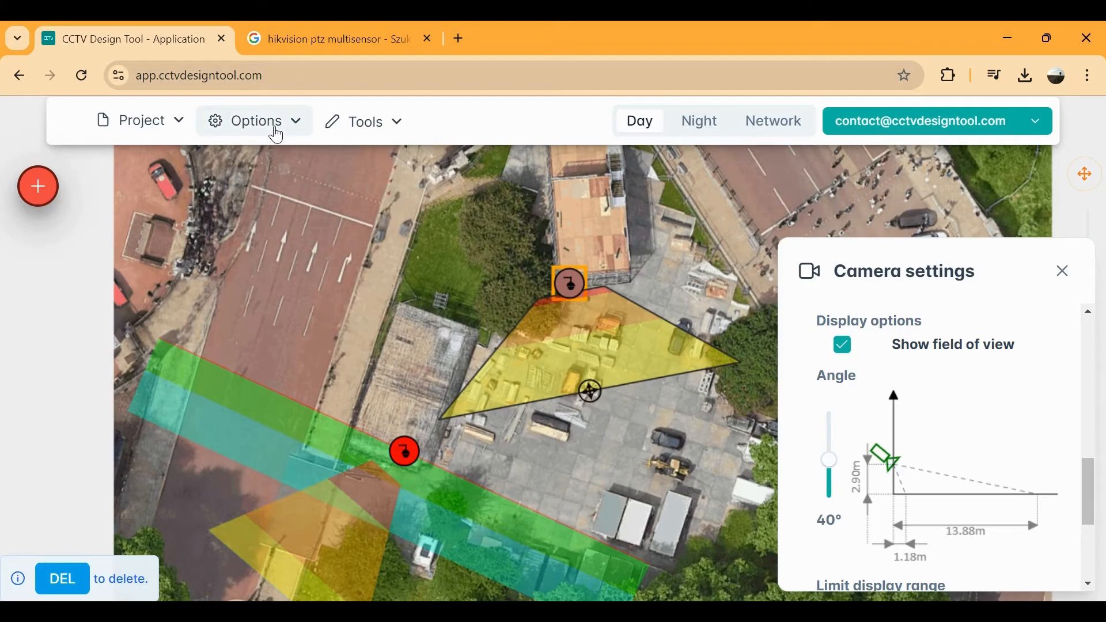
Step: Hide the fields of view of all cameras and show them all again
click(277, 136)
mouse_move(287, 191)
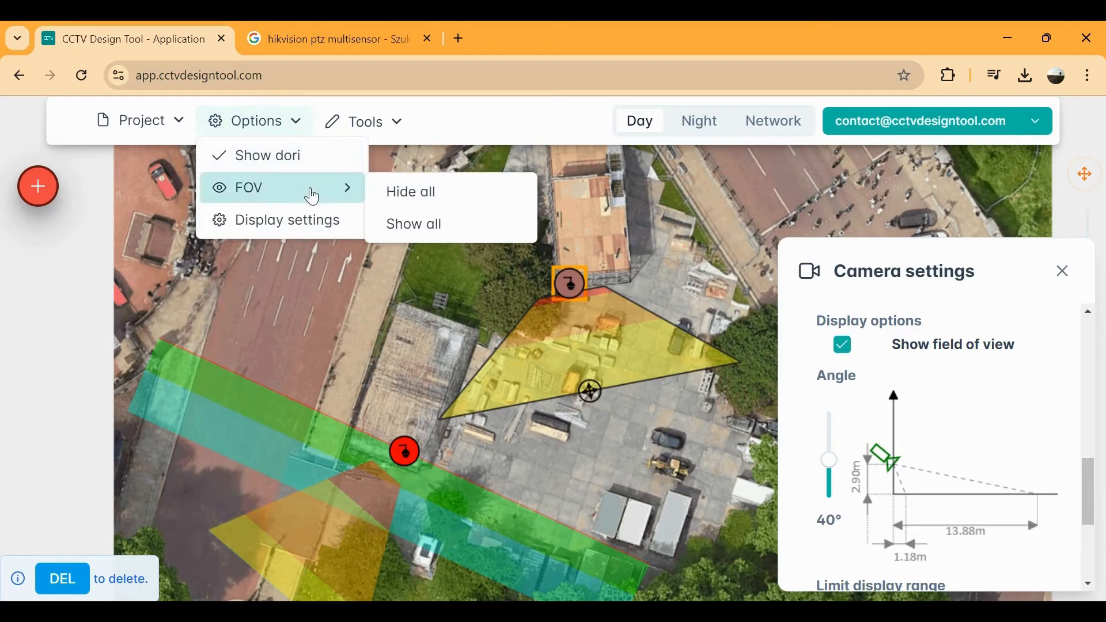
click(435, 194)
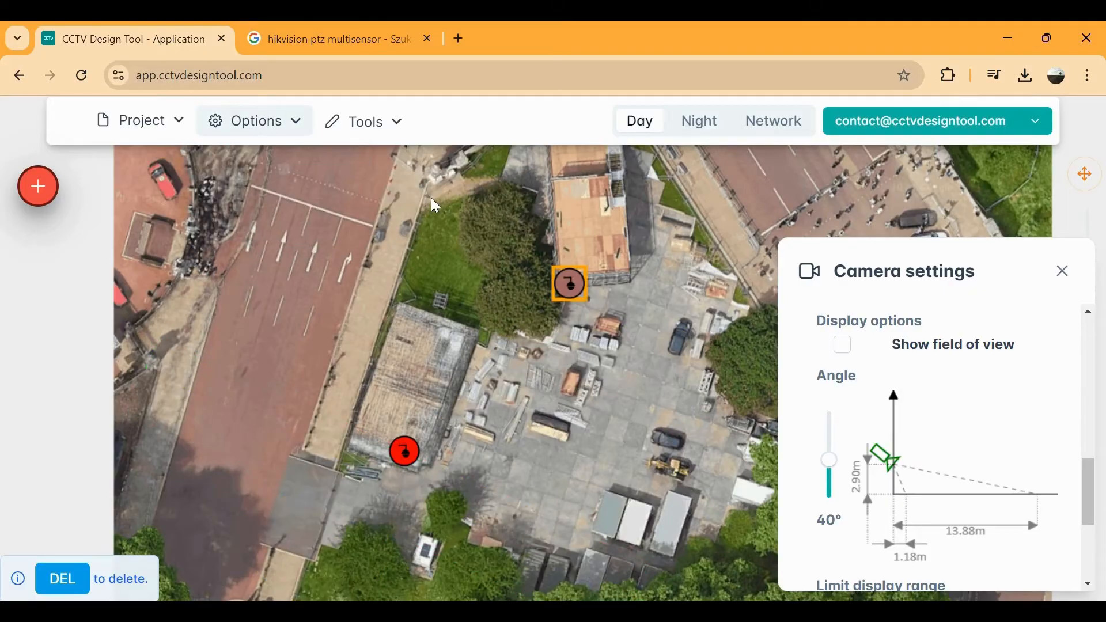
click(284, 132)
mouse_move(292, 187)
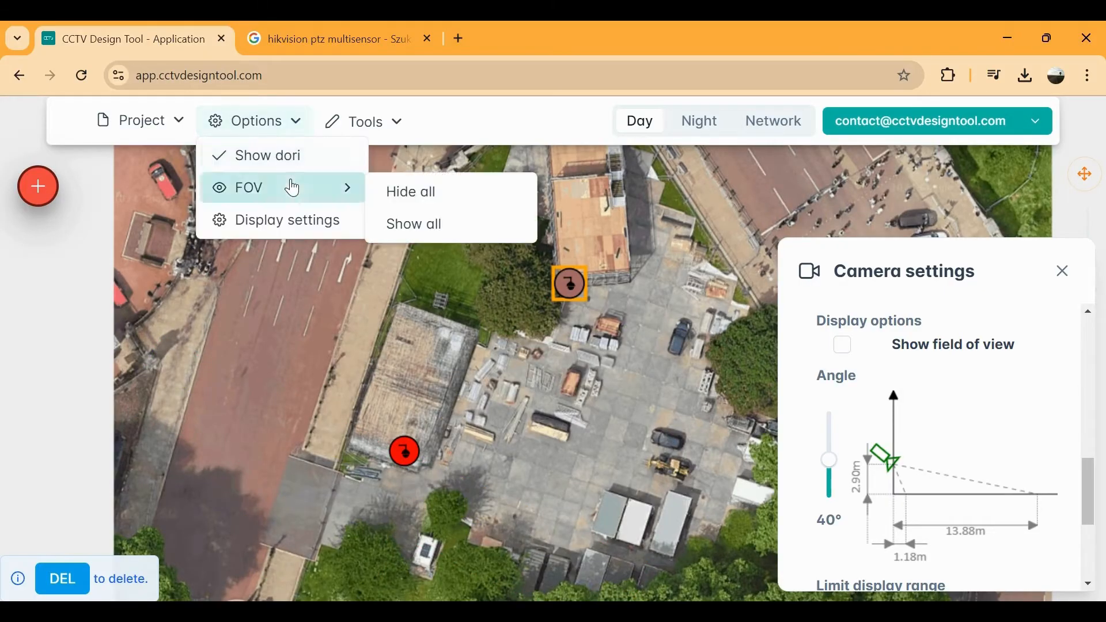
click(461, 221)
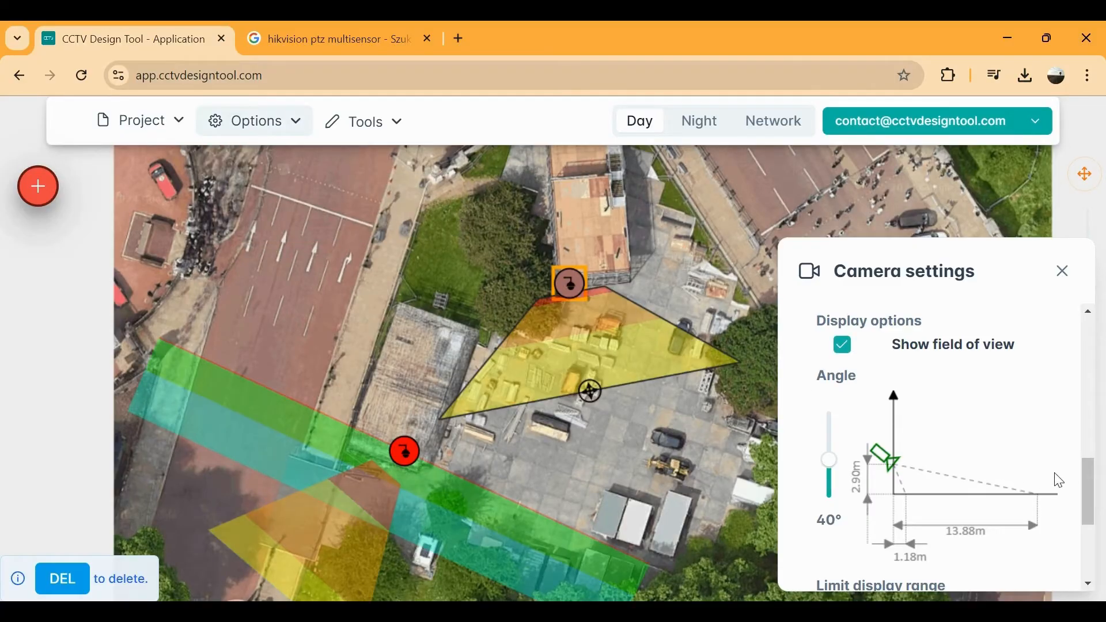
Step: Set the Main entrance camera's Channel 1 angle to 42° and move its field-of-view handle outward on the map to 39°
drag(1089, 483, 1089, 496)
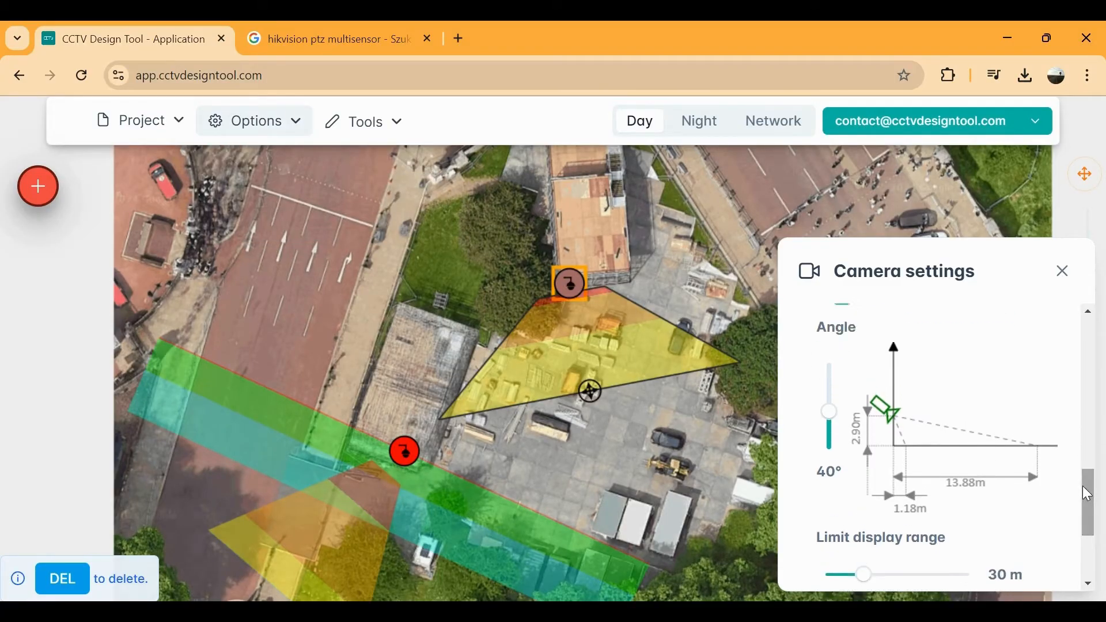
mouse_move(827, 409)
mouse_down()
mouse_move(827, 420)
mouse_move(830, 399)
mouse_move(834, 409)
mouse_up()
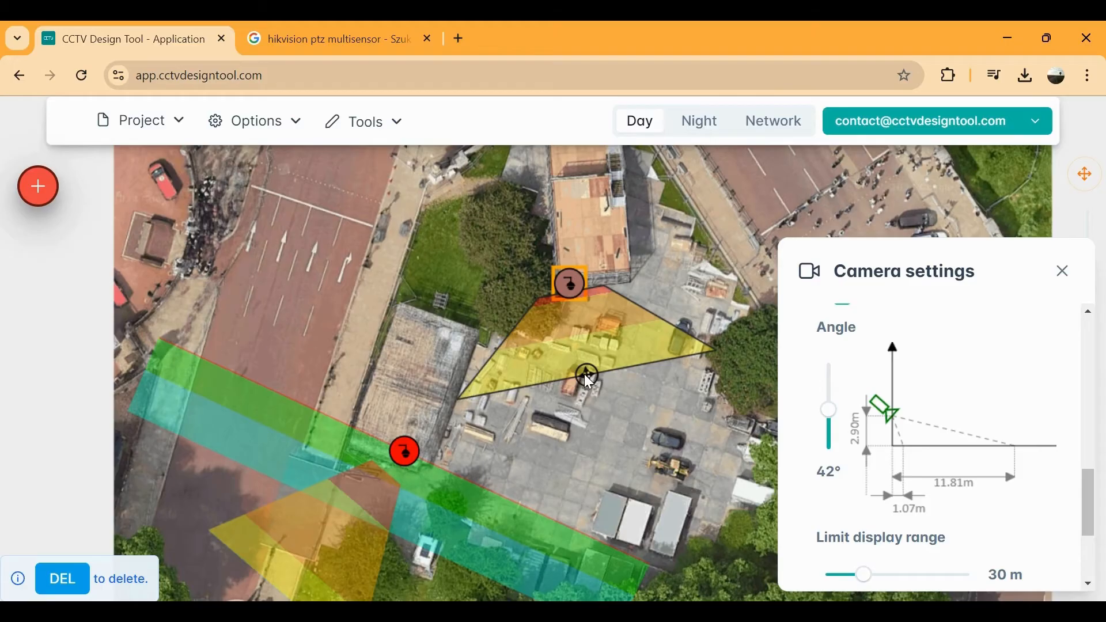
click(584, 368)
click(569, 294)
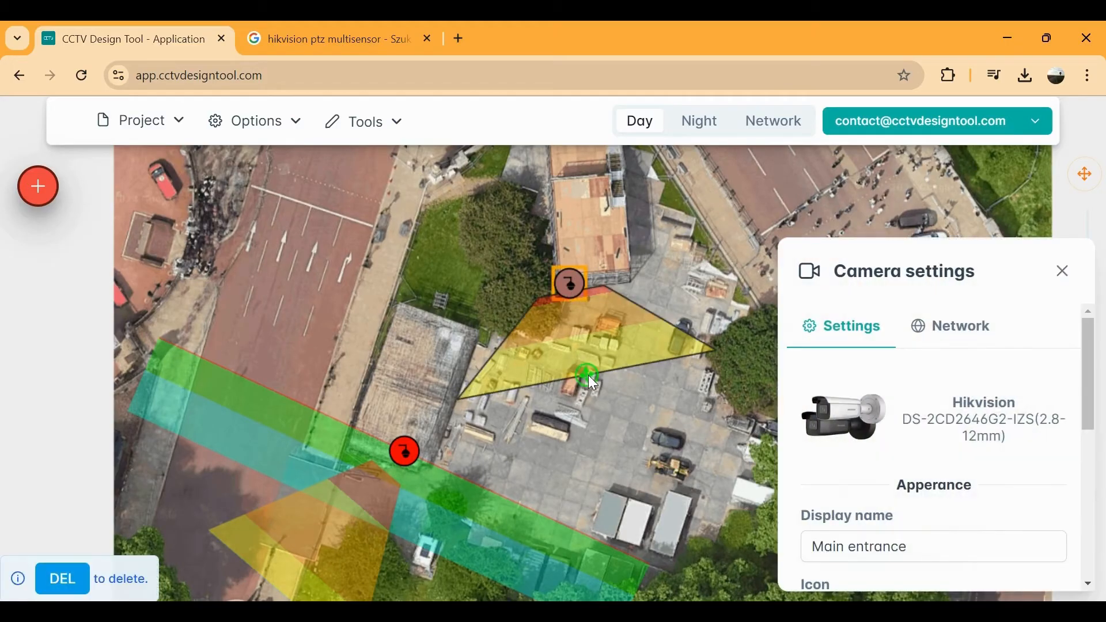
drag(588, 375, 597, 400)
Step: Set the Main entrance camera's Channel 1 angle to 11° and its display range limit to 25 m
scroll(962, 473, down, 5)
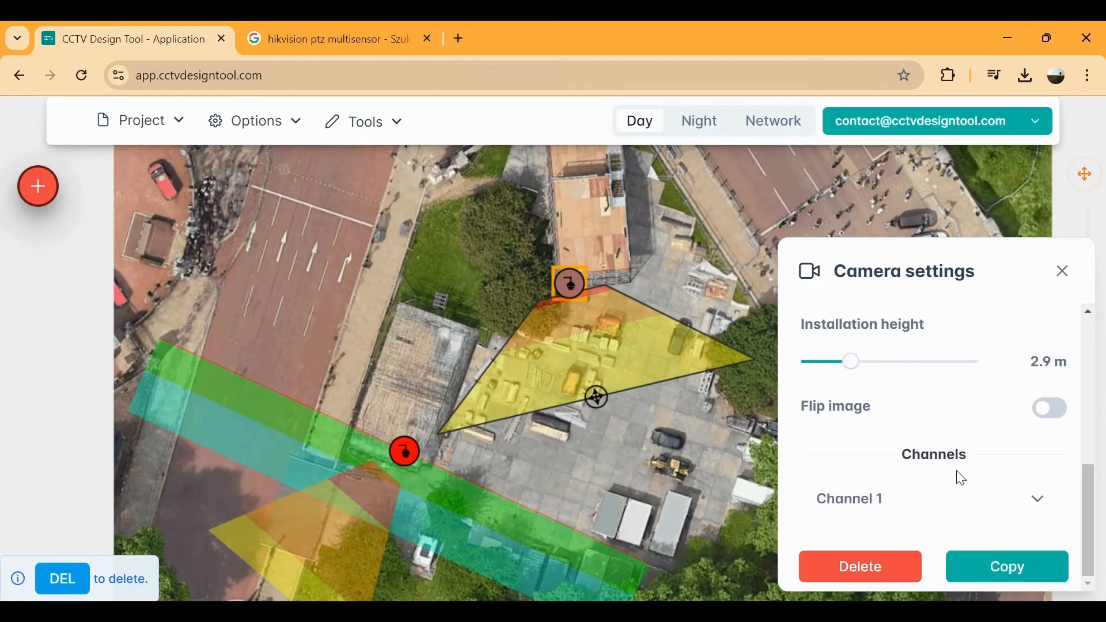
click(914, 493)
scroll(914, 486, down, 5)
scroll(914, 485, down, 1)
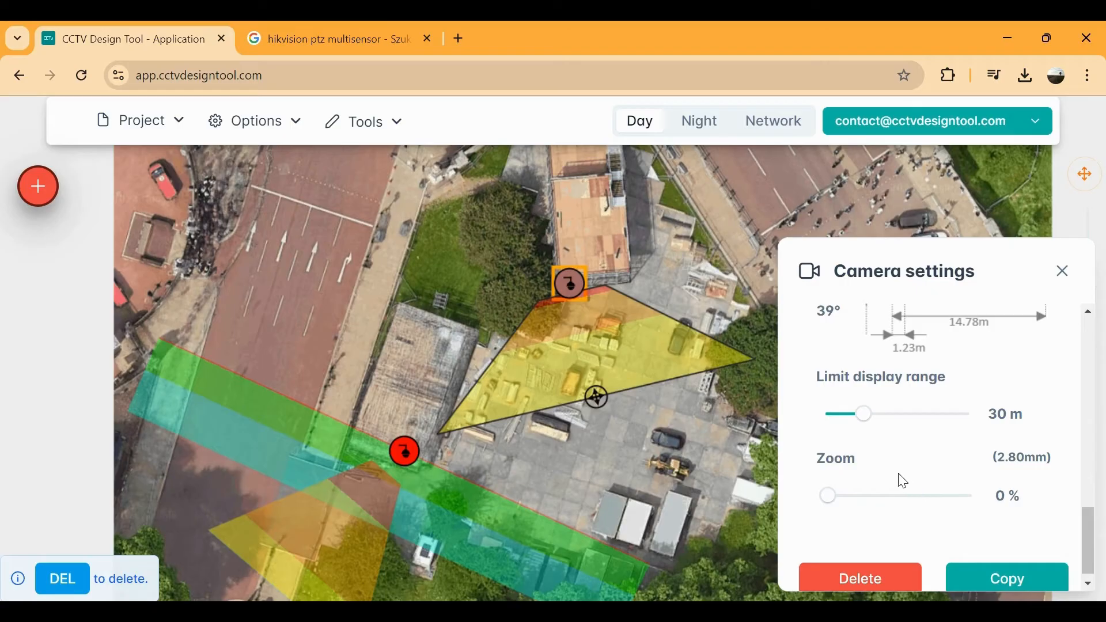
scroll(901, 478, up, 3)
drag(822, 334, 827, 365)
scroll(920, 465, down, 3)
mouse_move(866, 413)
mouse_down()
mouse_move(938, 417)
mouse_move(857, 415)
mouse_up()
scroll(904, 452, up, 2)
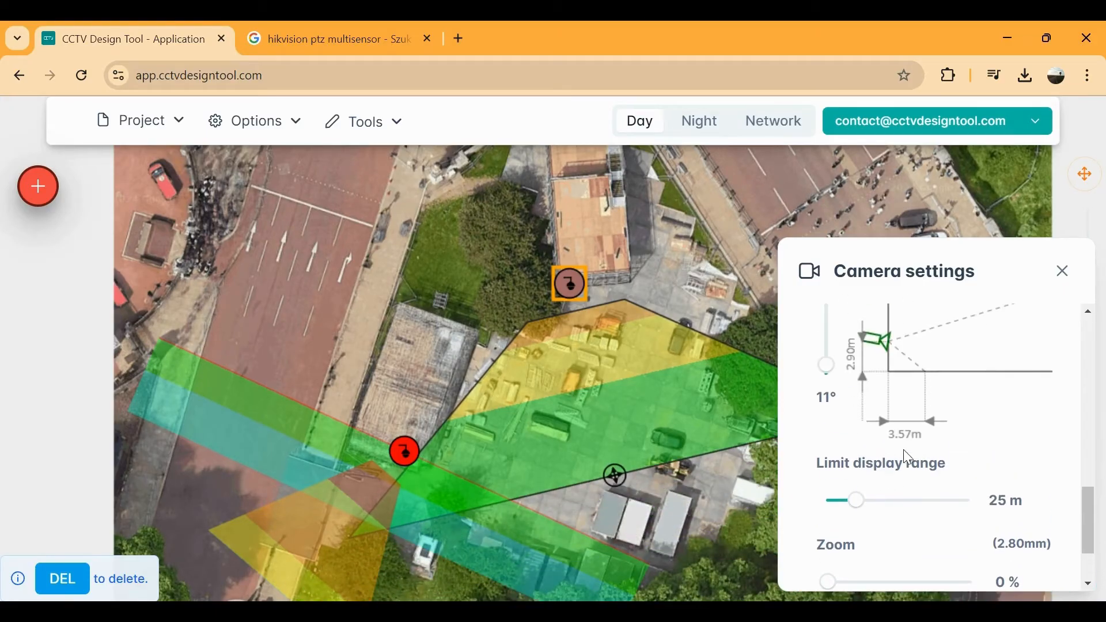
Step: Set the zoom of the Main entrance camera's Channel 1 to 58 %
scroll(908, 455, down, 2)
scroll(912, 456, down, 1)
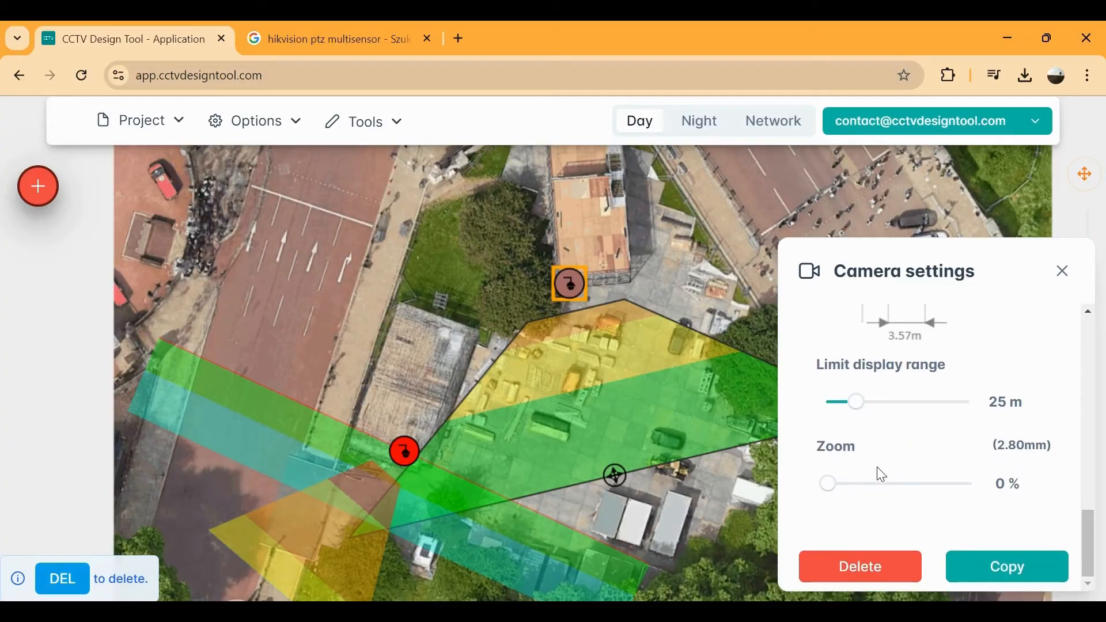
drag(830, 484, 916, 487)
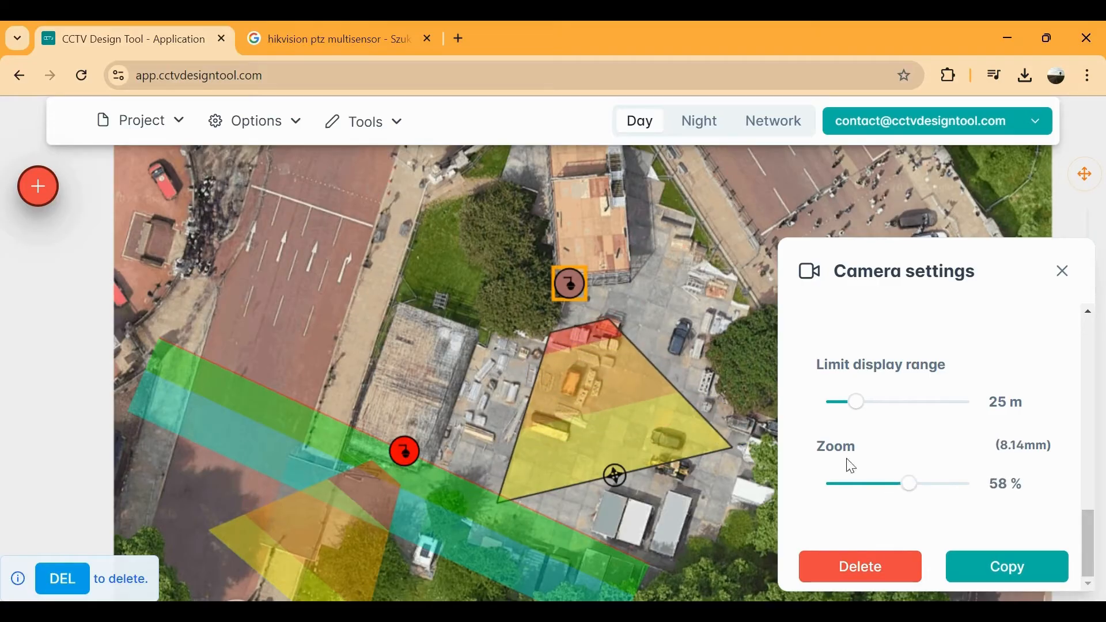
Step: Review the Main entrance camera's IP address and available connection types in its network settings, and close the camera settings
scroll(987, 400, up, 10)
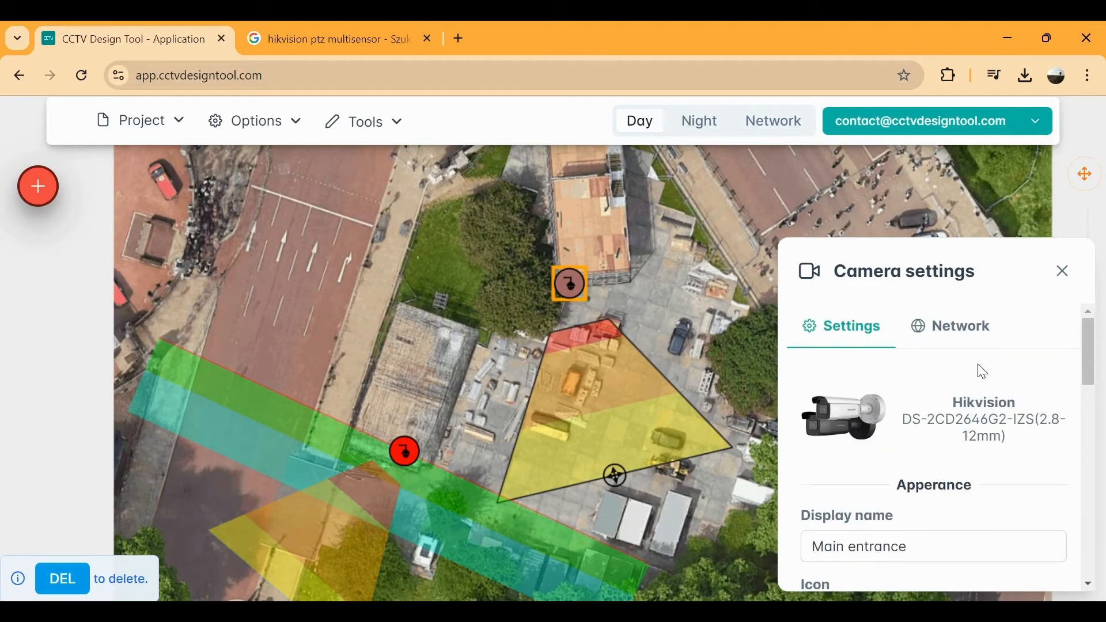
click(976, 346)
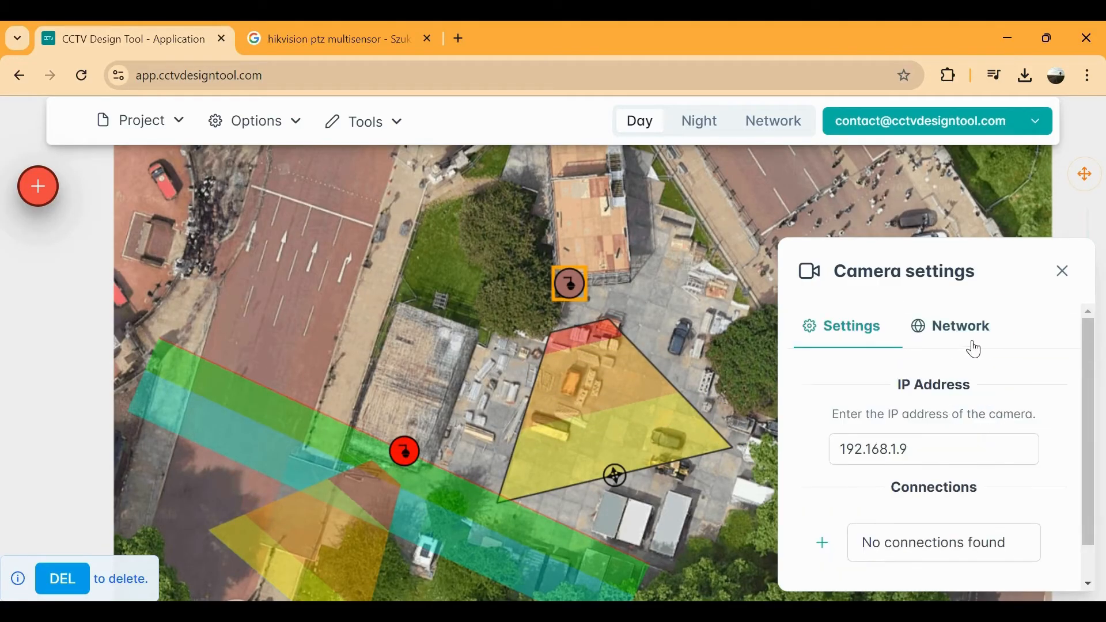
click(930, 454)
scroll(936, 454, down, 1)
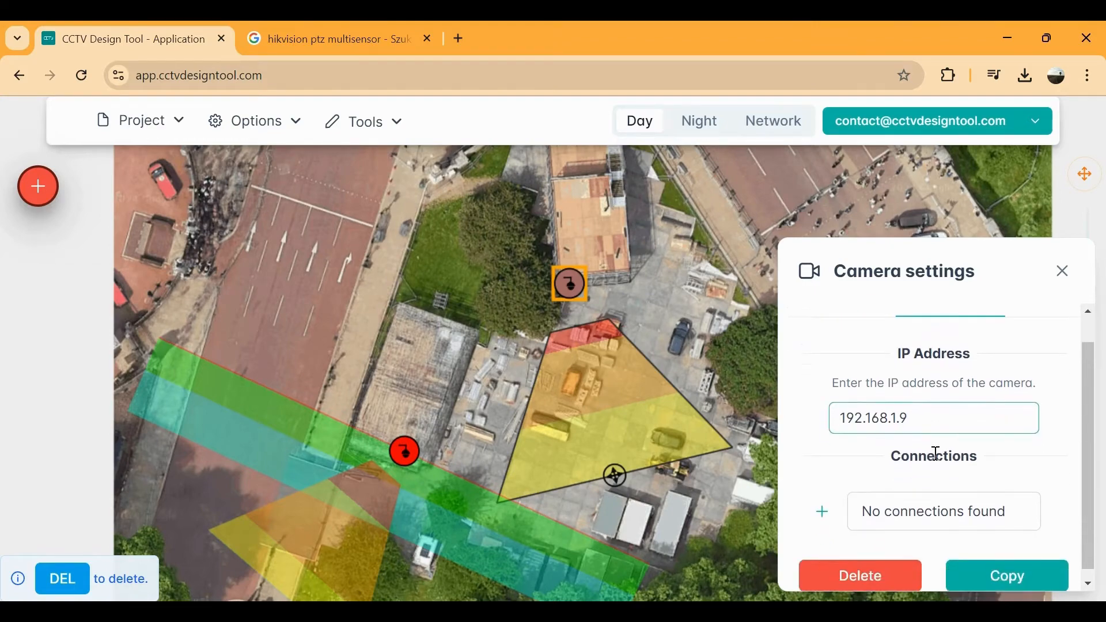
click(824, 504)
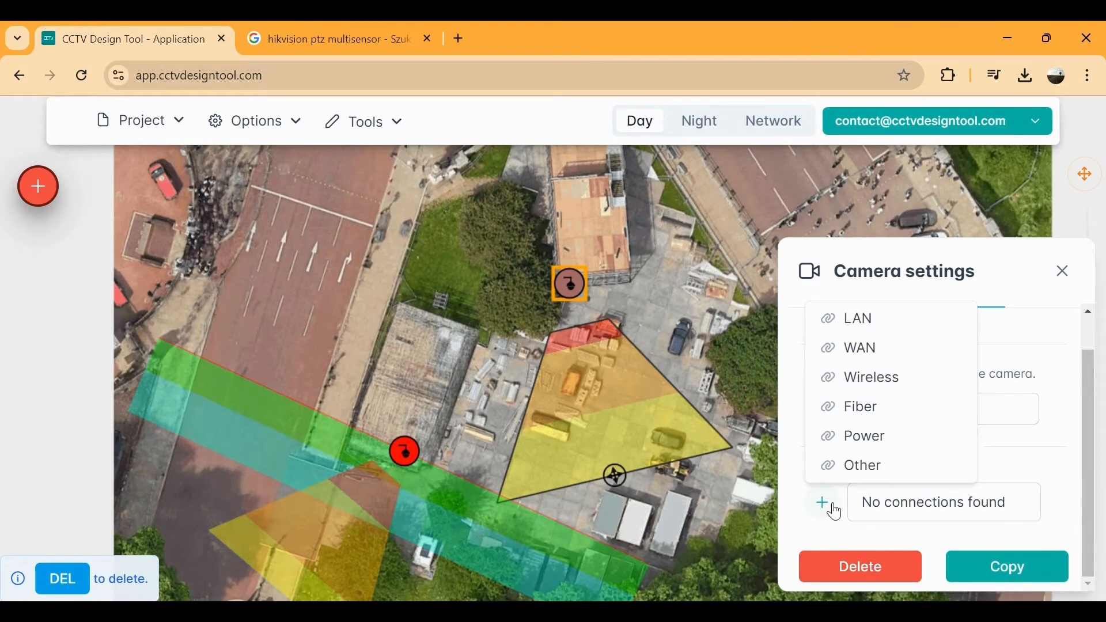
click(1046, 454)
click(1060, 274)
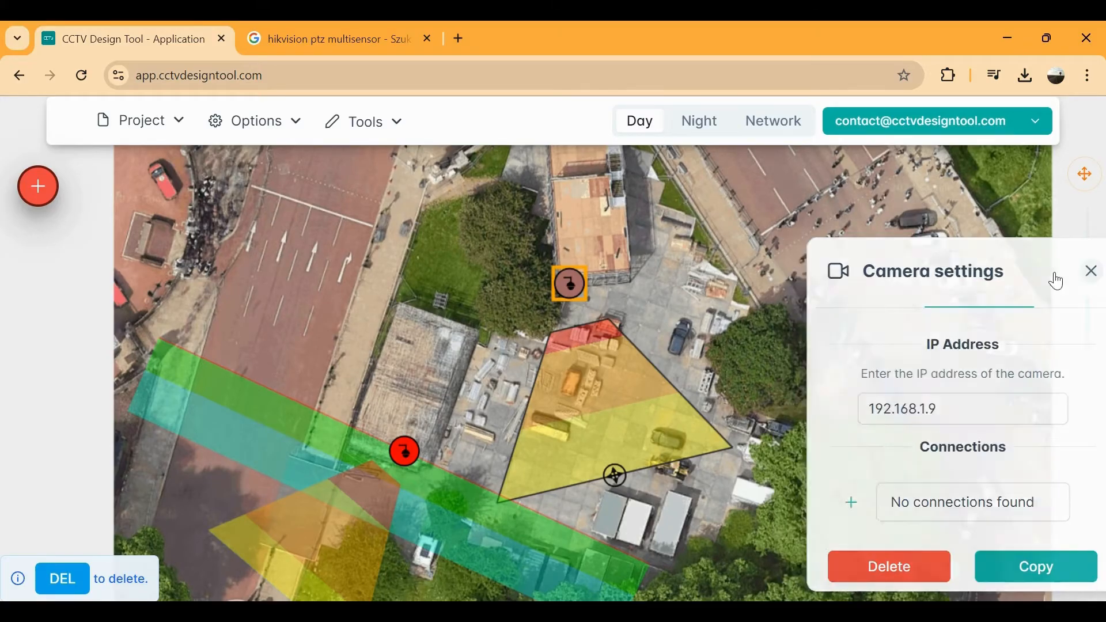
Step: Delete the Main entrance camera and place a copy of the remaining DS-2SE4C425MWG-E/26(F0) camera on the orange-roofed building
right_click(573, 285)
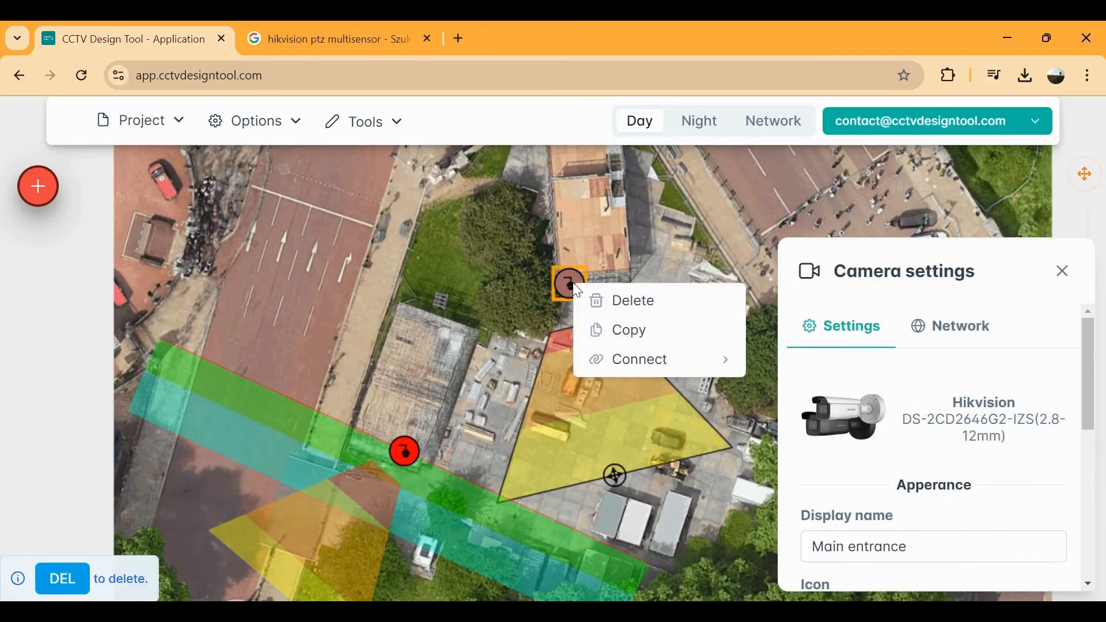
click(662, 302)
right_click(410, 447)
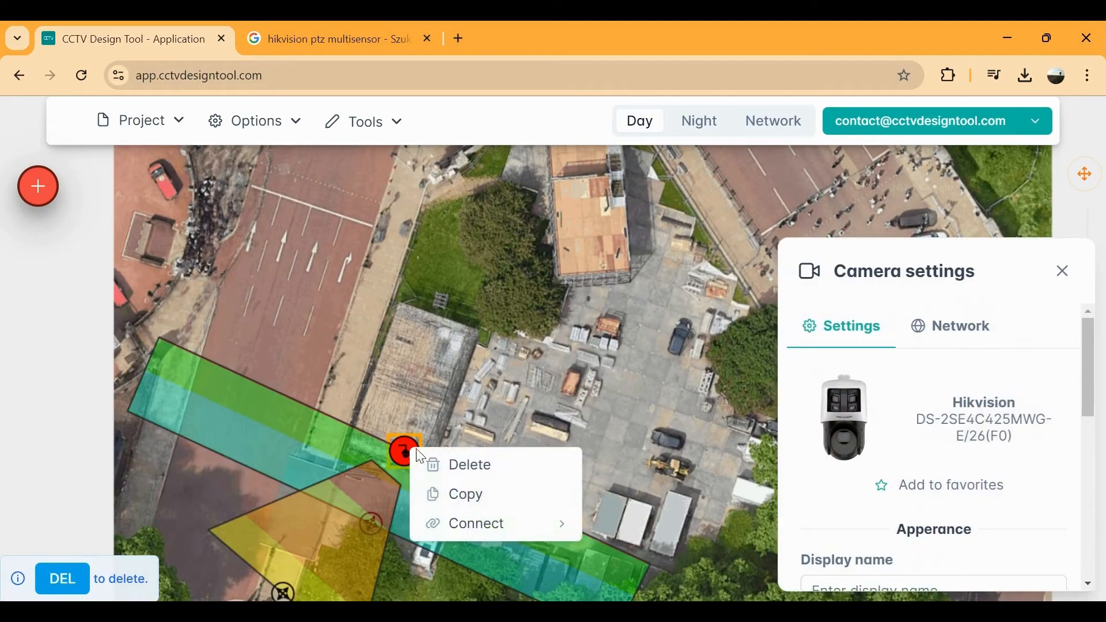
click(471, 501)
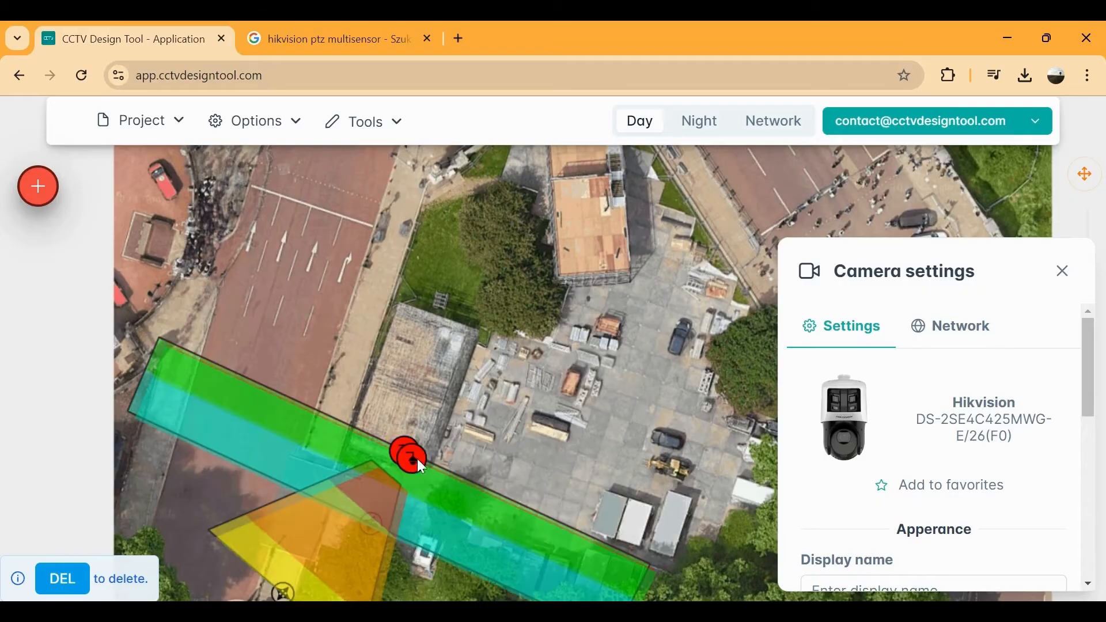
drag(418, 459, 579, 248)
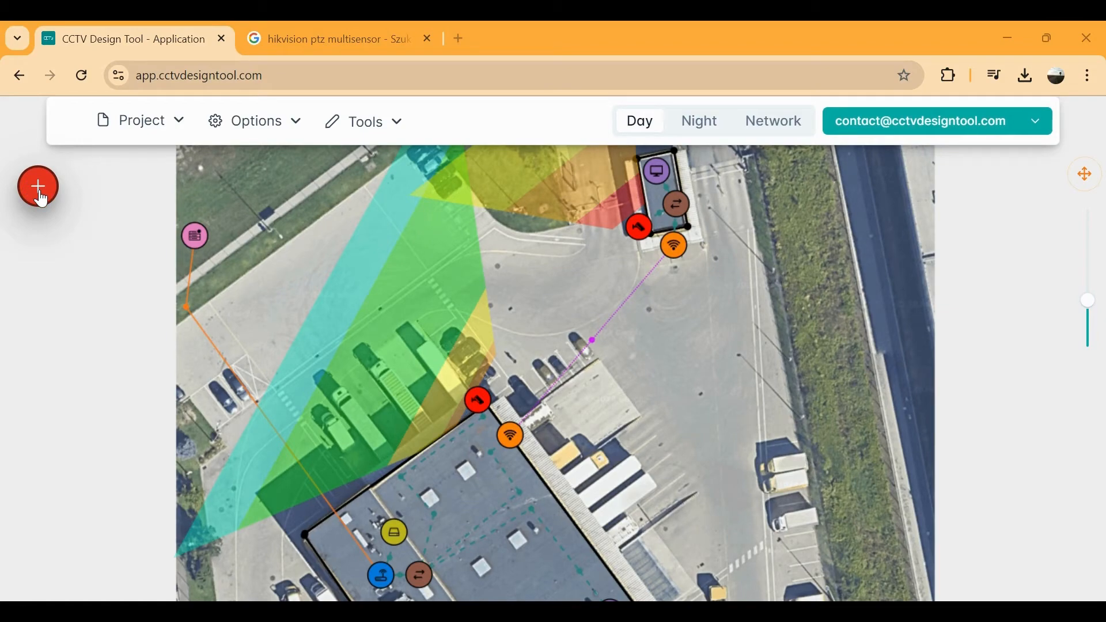
Step: Add an access point on the open asphalt east of the warehouse and select it
drag(205, 292, 122, 310)
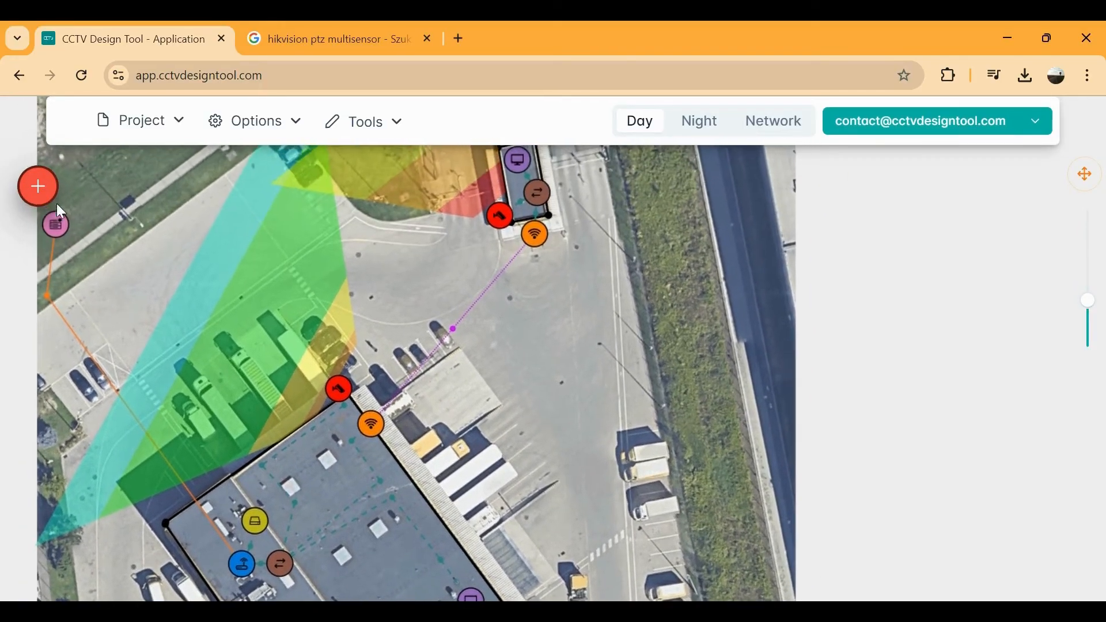
click(39, 188)
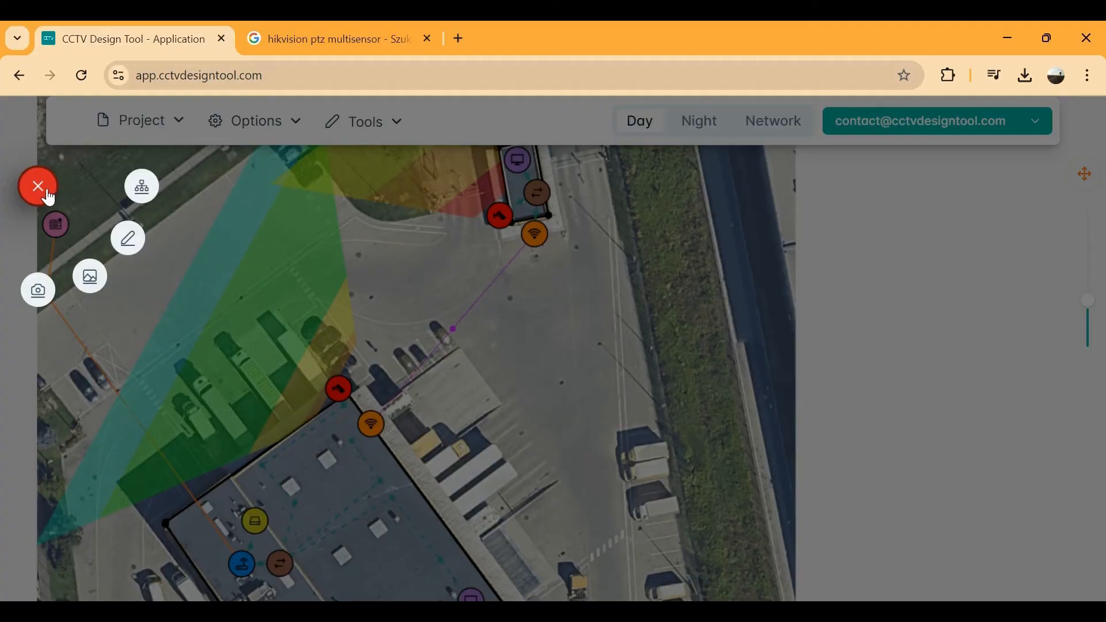
click(144, 190)
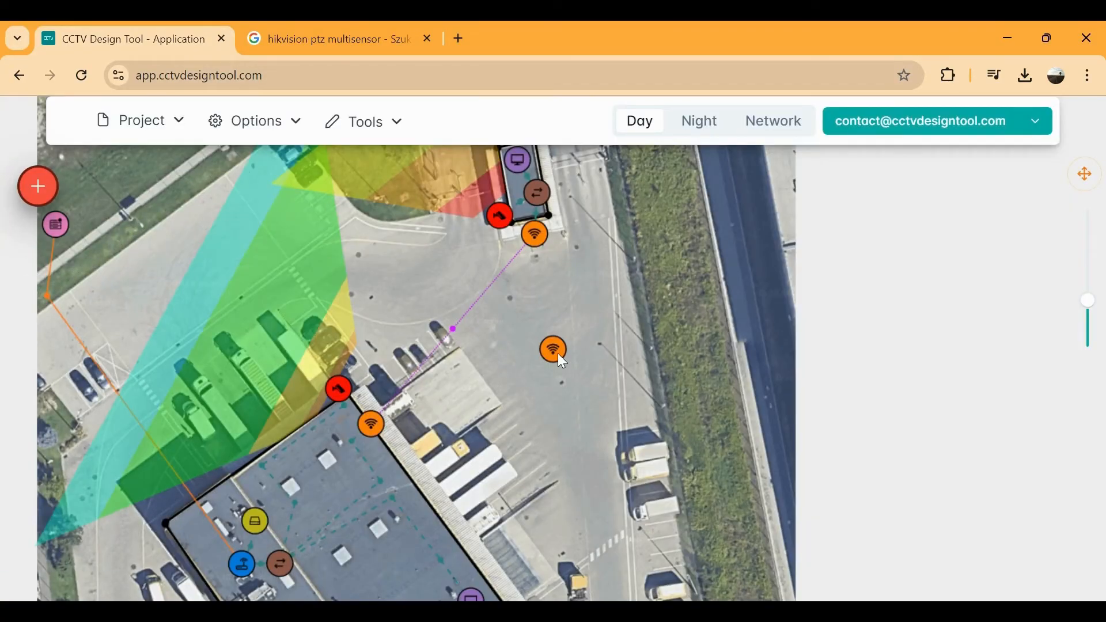
click(556, 354)
scroll(560, 360, up, 3)
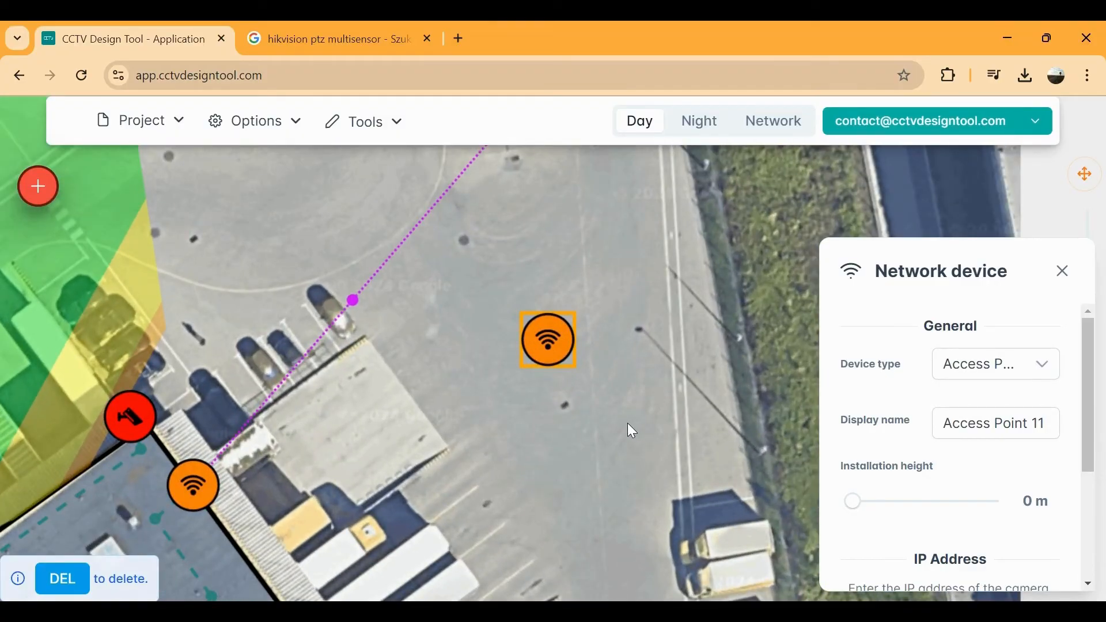
Step: Try the Switch and Intercom device types on the new access point, and finally set its type to Router
click(1031, 380)
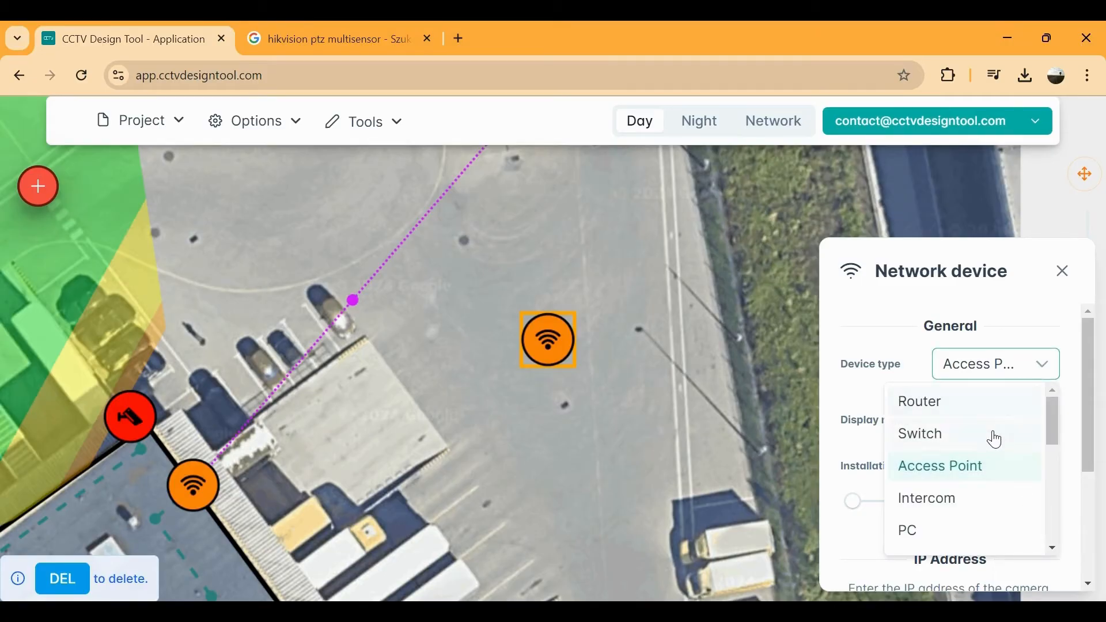
click(993, 437)
click(1014, 381)
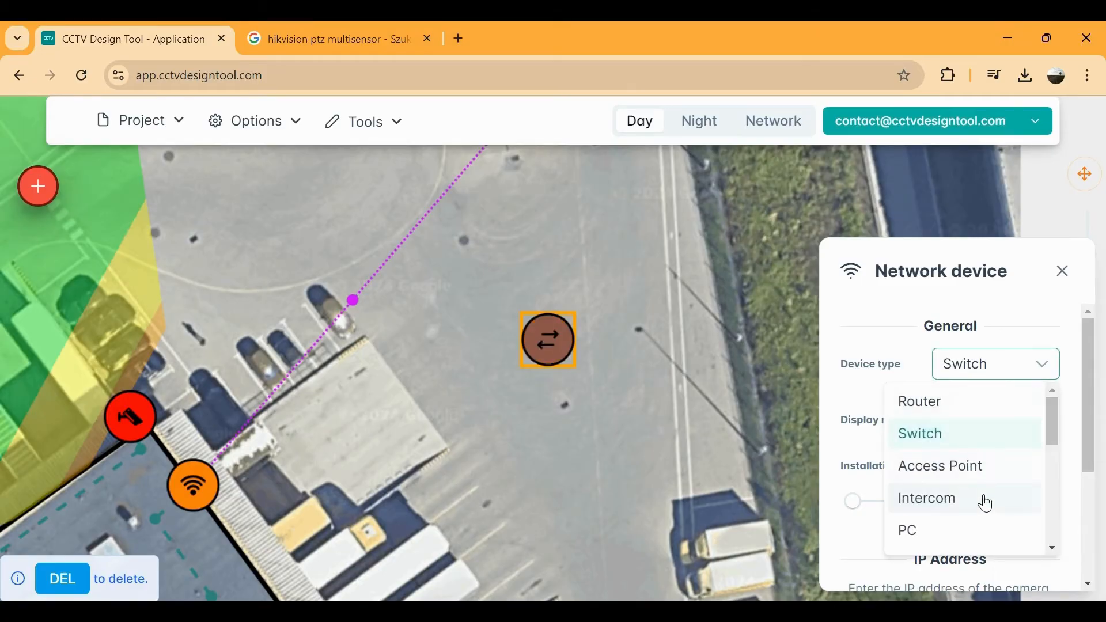
click(983, 500)
click(1021, 382)
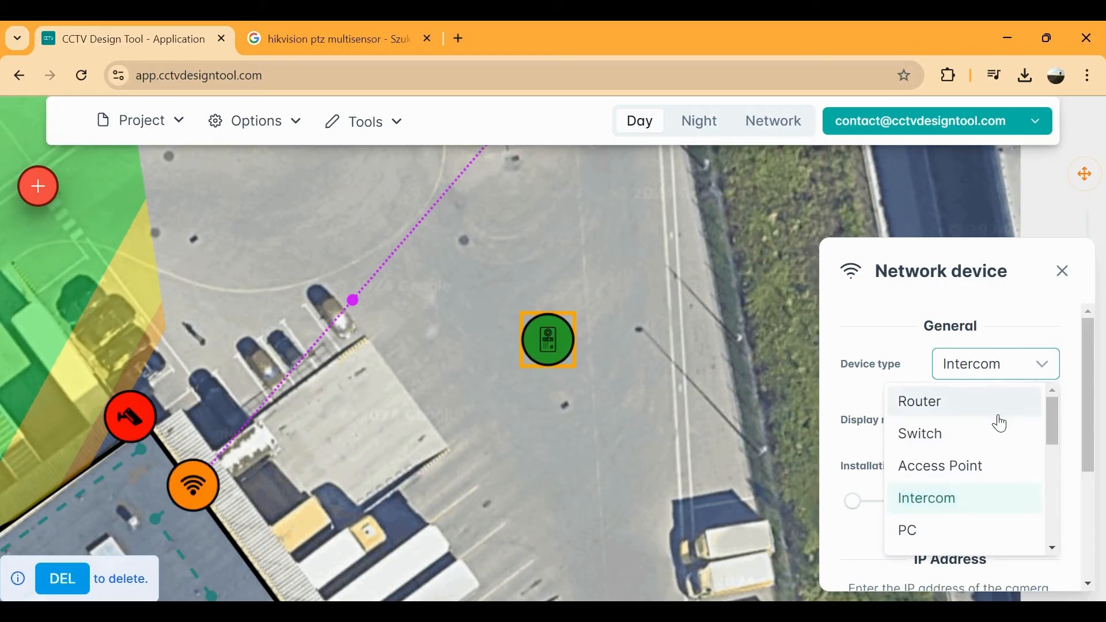
click(1003, 403)
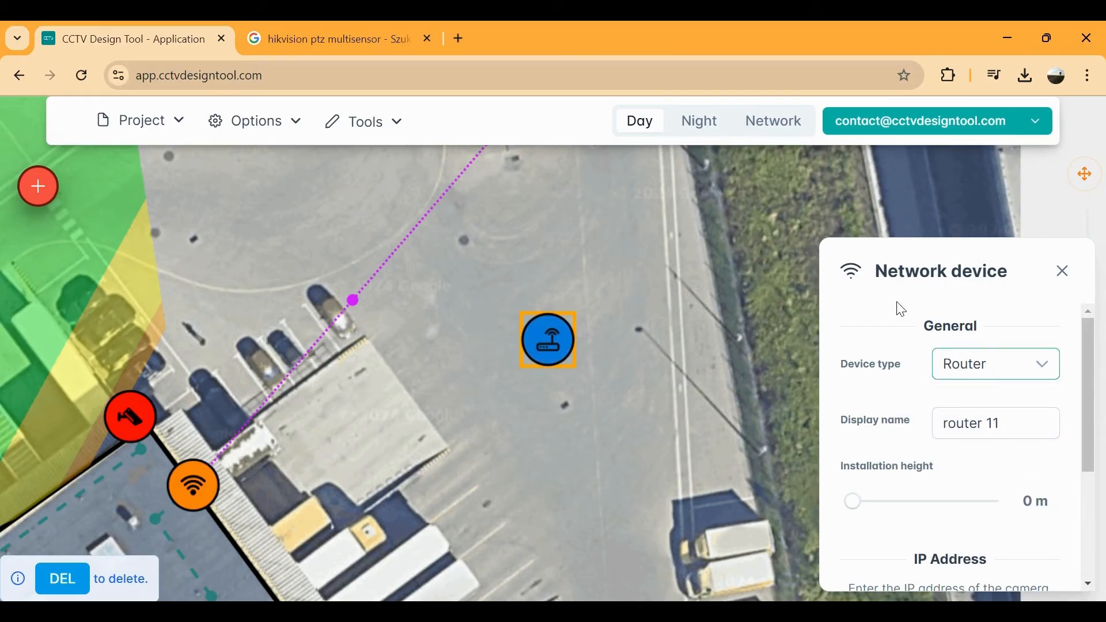
Step: Change the router colour in the device settings to a muted dark slate blue and close the settings
click(291, 122)
click(276, 219)
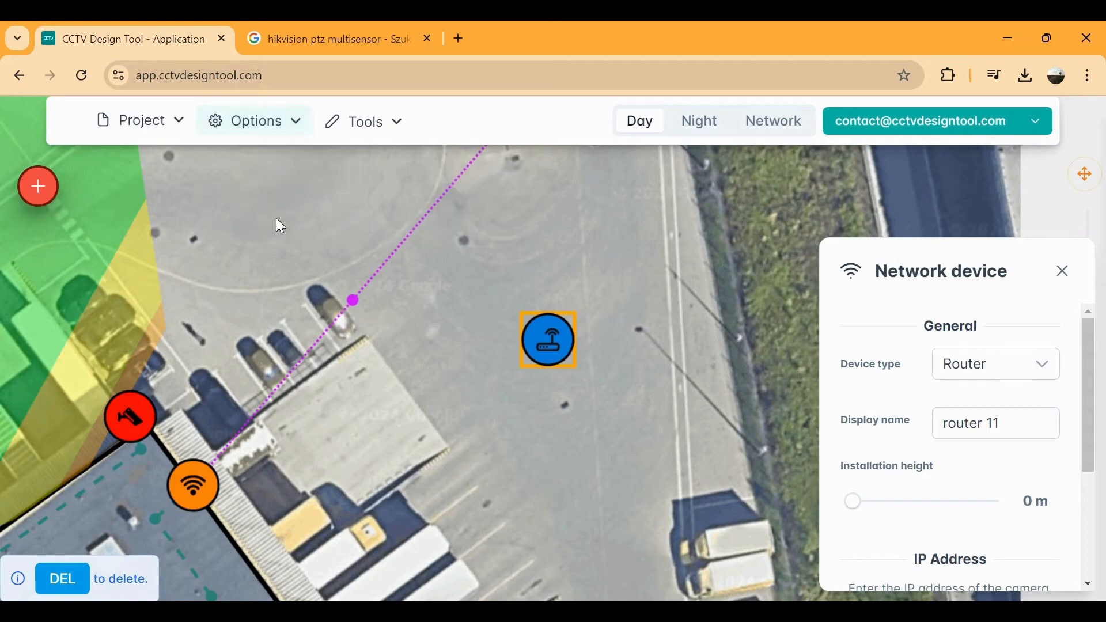
scroll(1007, 395, down, 7)
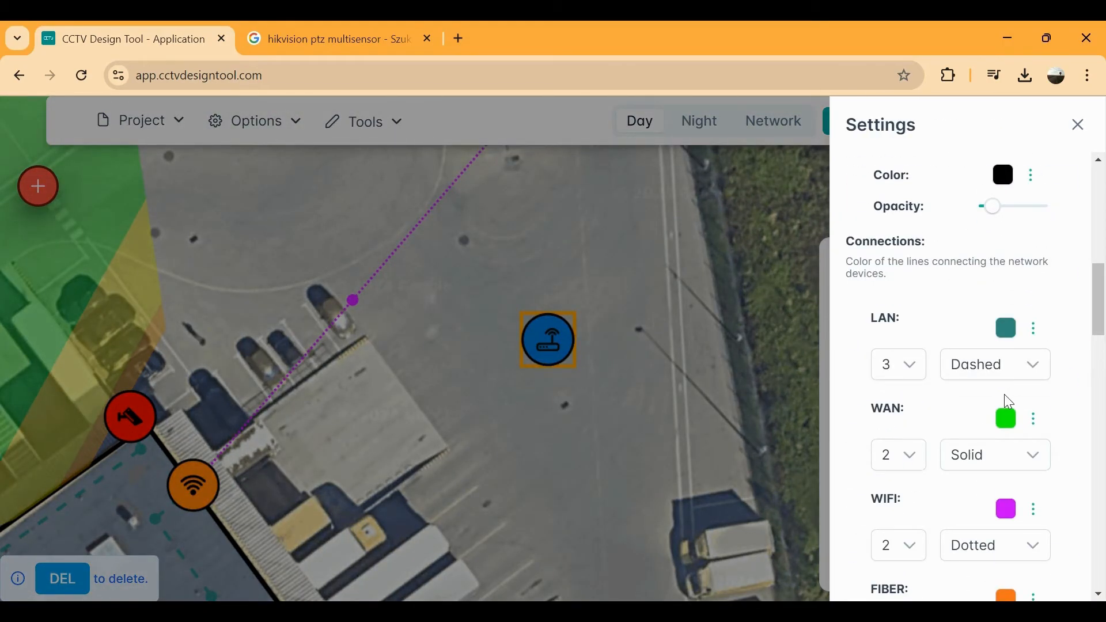
scroll(1009, 402, down, 8)
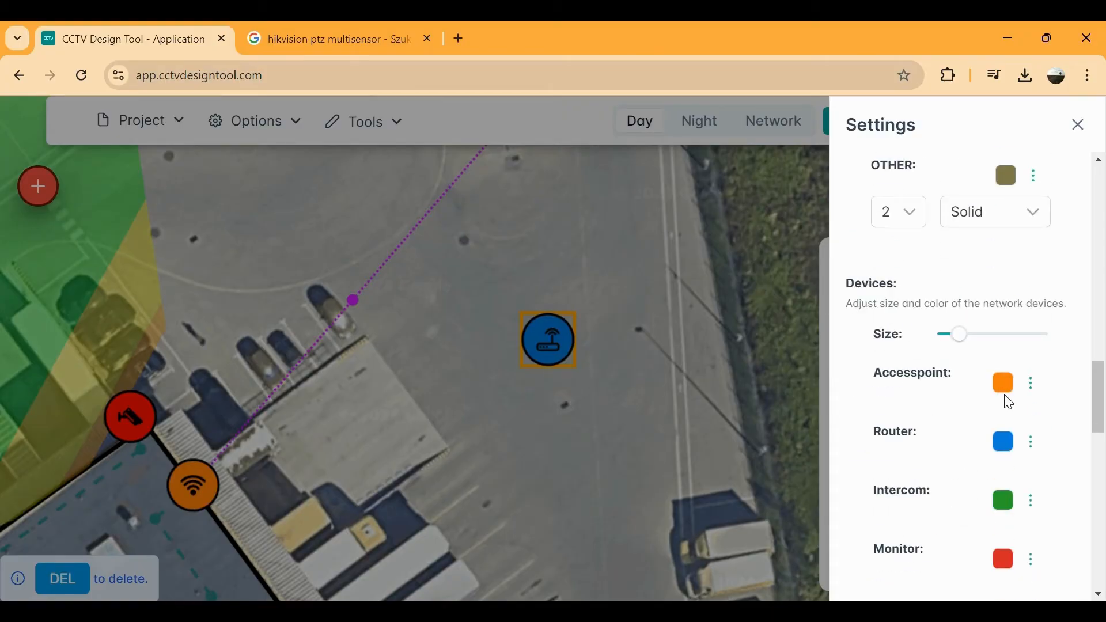
mouse_move(959, 335)
mouse_down()
mouse_move(977, 334)
mouse_move(958, 335)
mouse_up()
click(1004, 442)
click(965, 512)
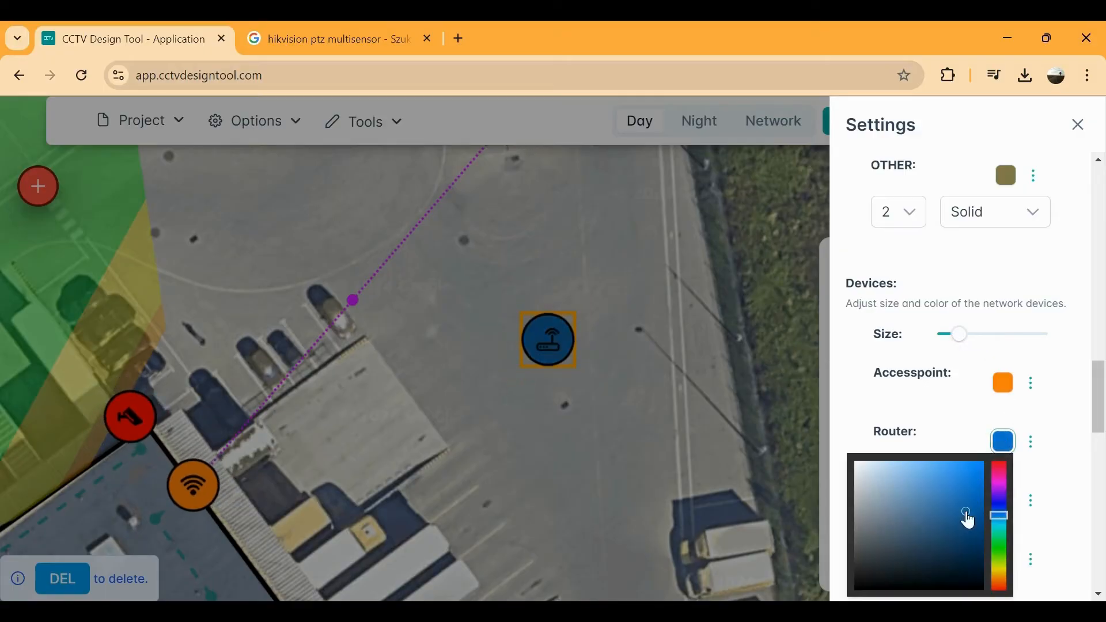
drag(965, 512, 919, 527)
click(1076, 157)
click(1076, 125)
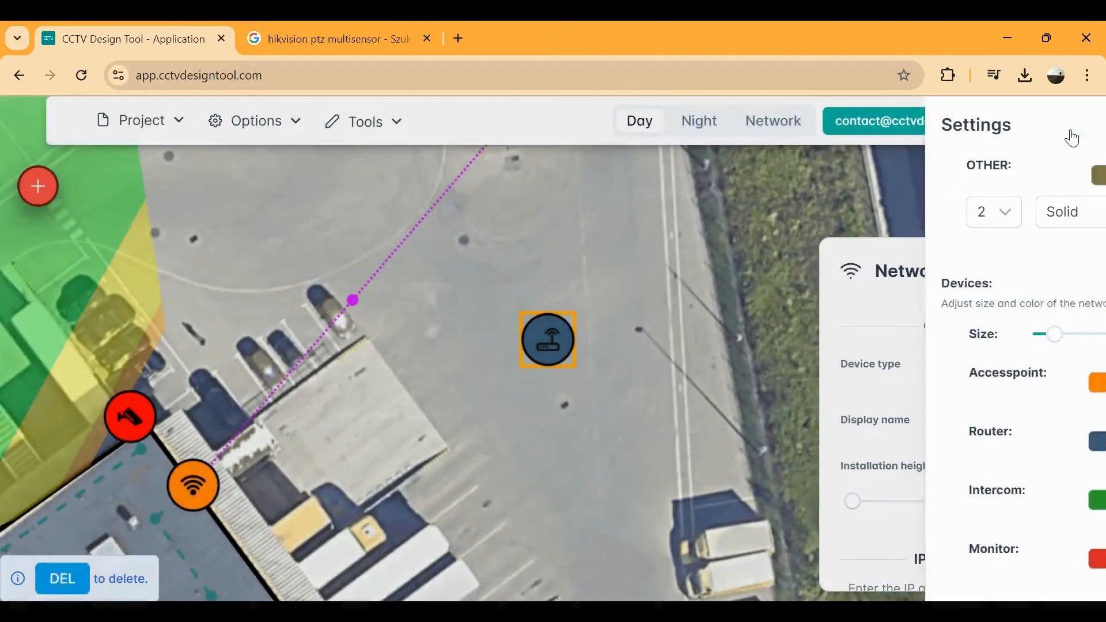
Step: Rename the router to "router main" and set its installation height to 2.5 m
double_click(991, 425)
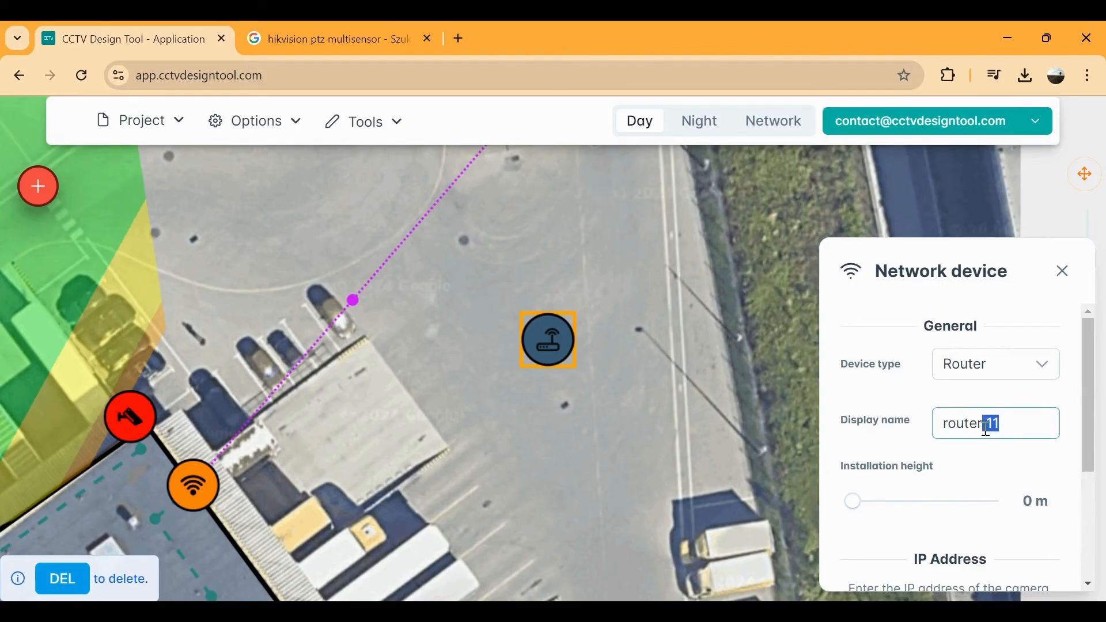
text(main)
scroll(984, 449, down, 2)
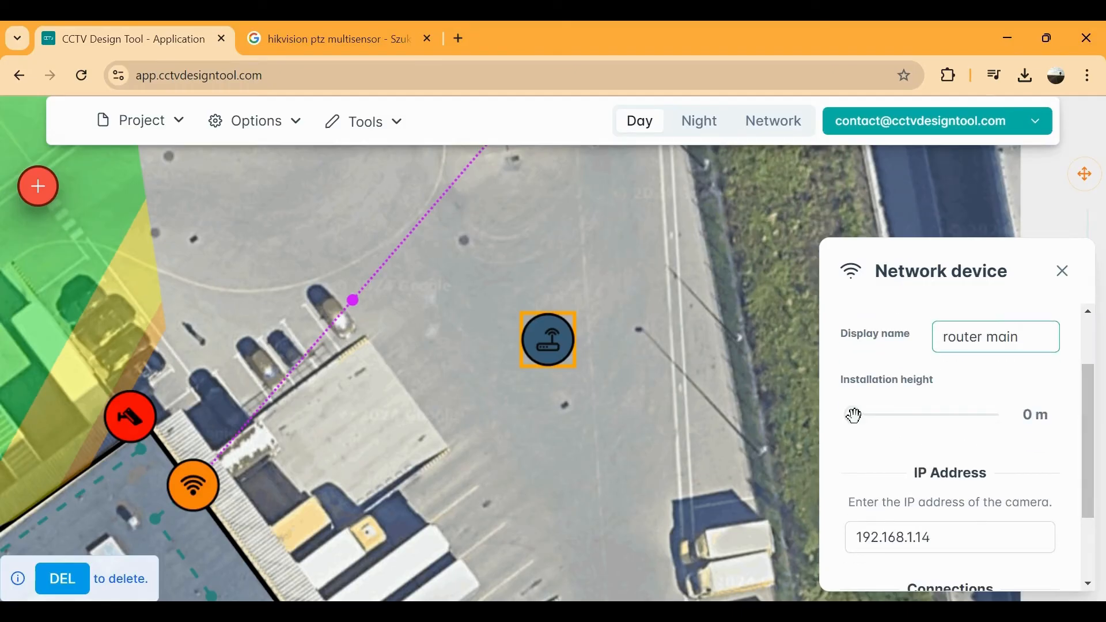
drag(854, 415, 887, 414)
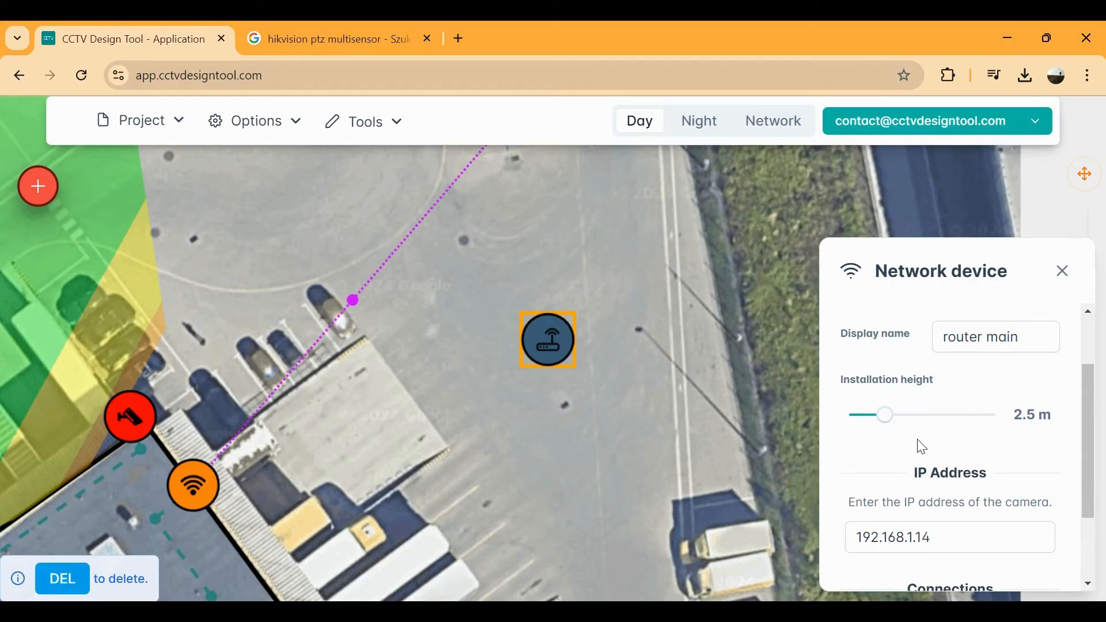
Step: Try editing the final number of the router's IP address and re-enter it as 192.168.1.14
scroll(943, 441, down, 2)
click(951, 427)
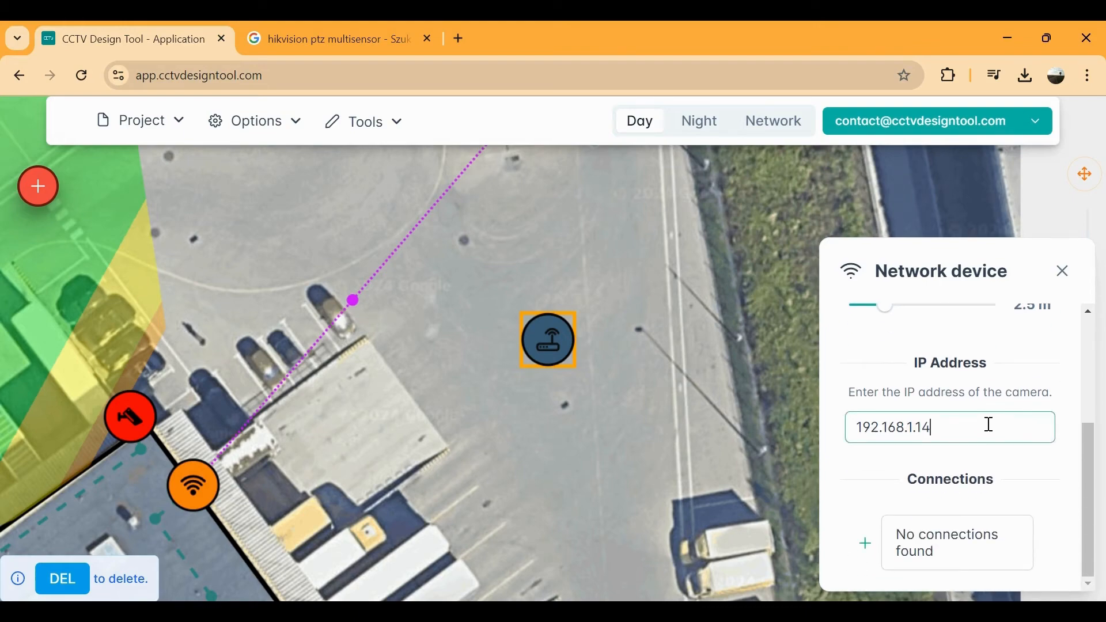
key(BackSpace)
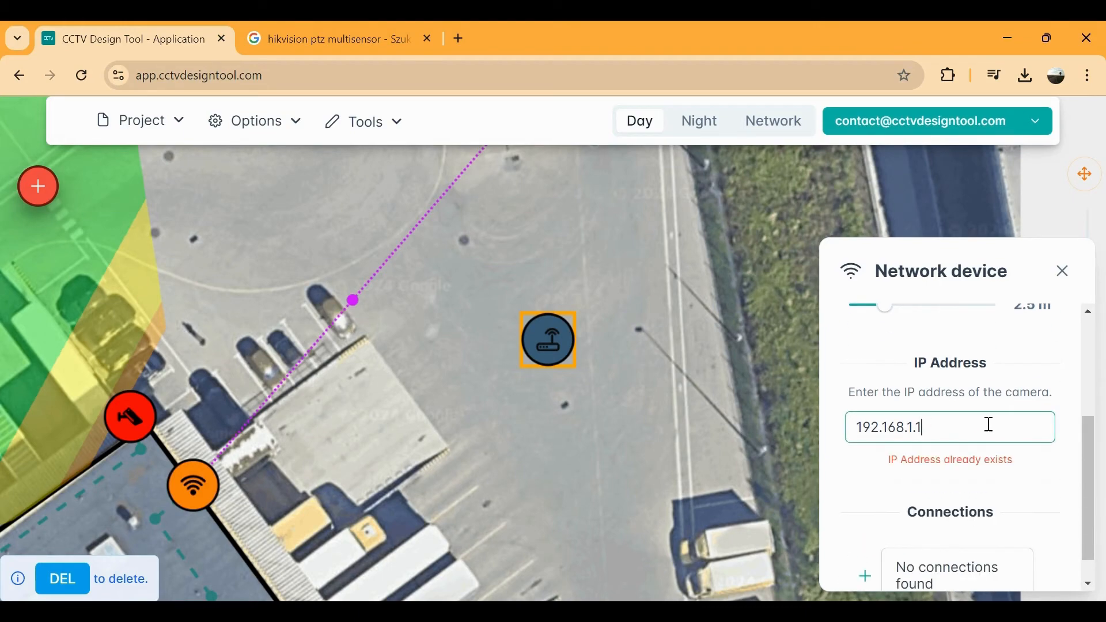
text(5)
key(BackSpace)
text(4)
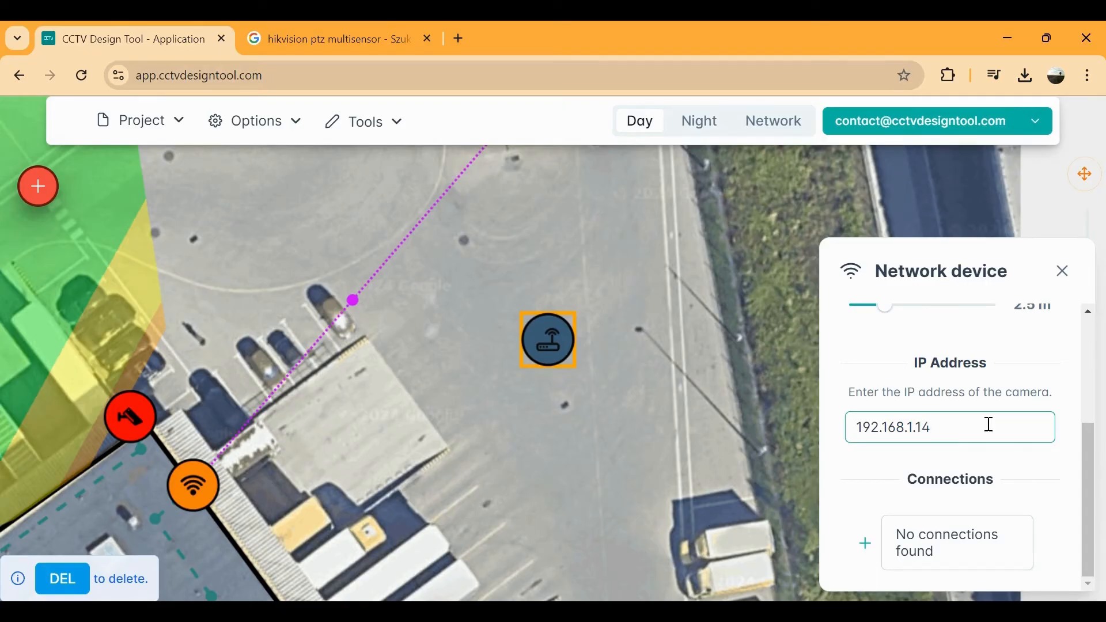
click(977, 464)
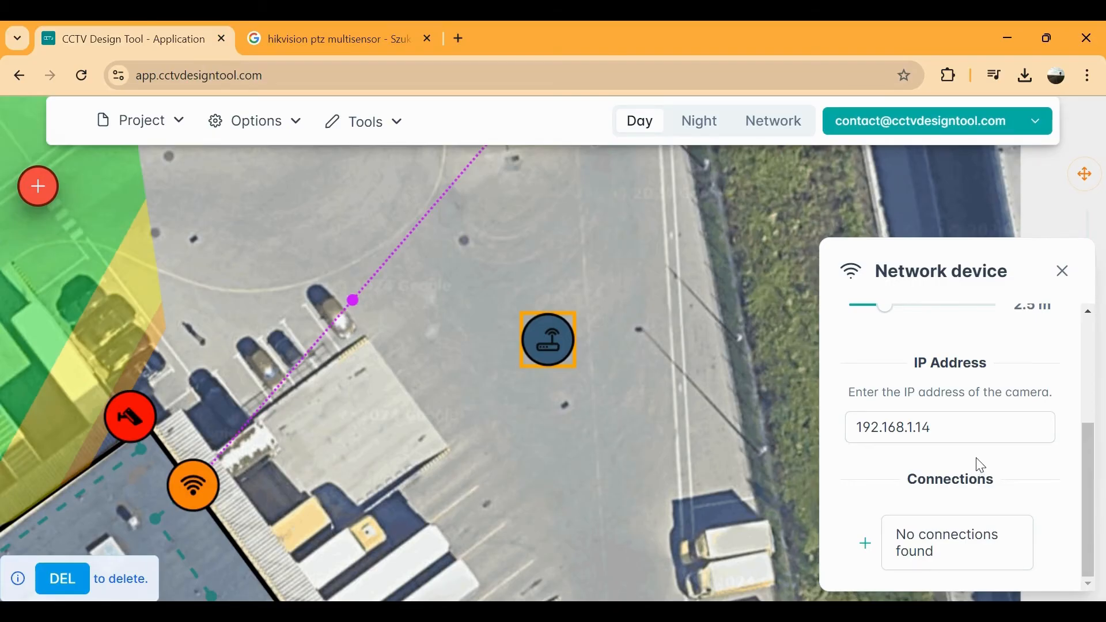
Step: Connect the router to the access point at the warehouse corner with a LAN connection
click(865, 559)
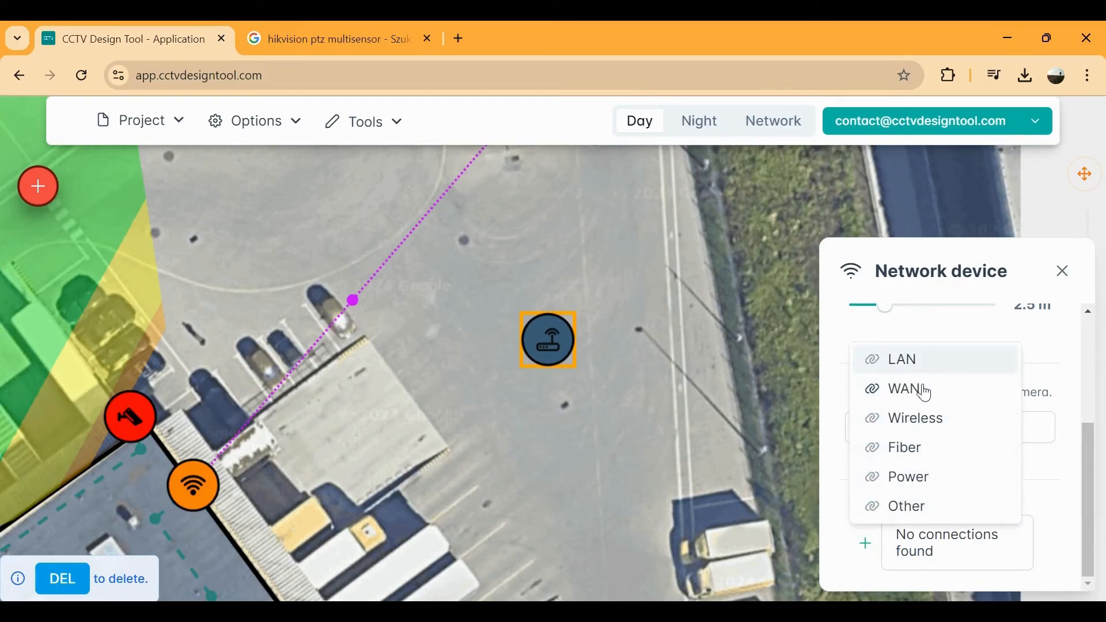
click(866, 543)
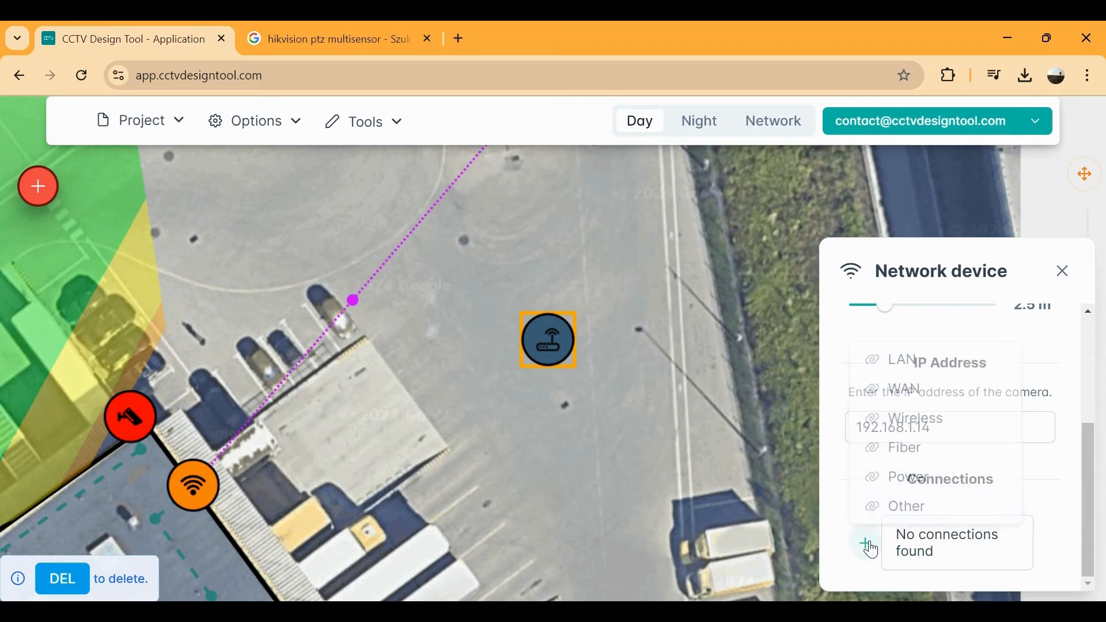
right_click(541, 339)
mouse_move(589, 419)
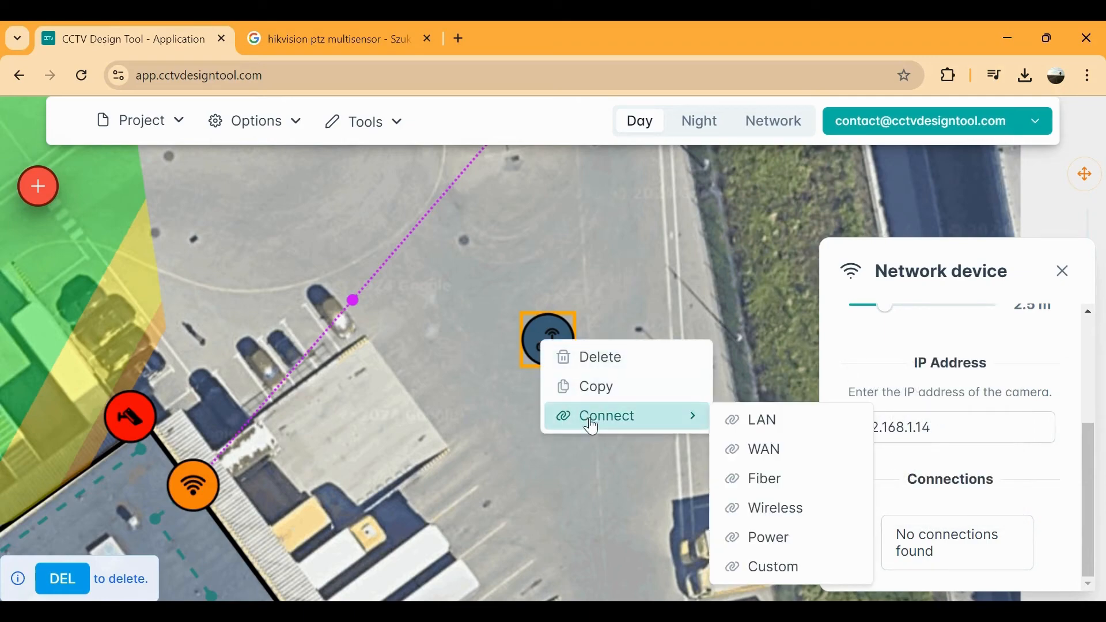
click(790, 429)
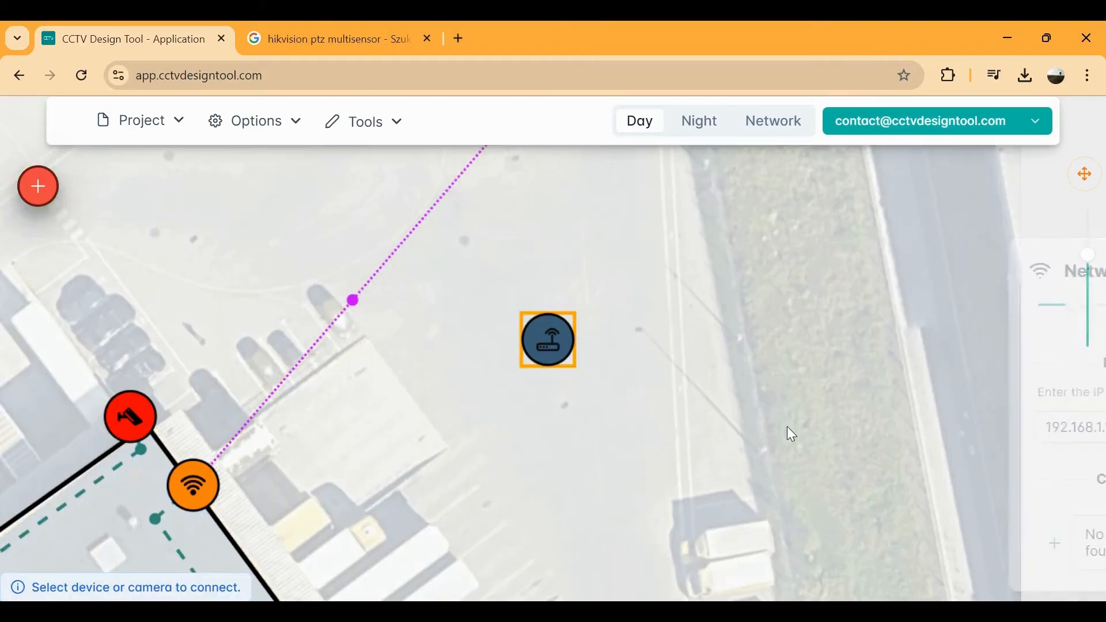
click(206, 479)
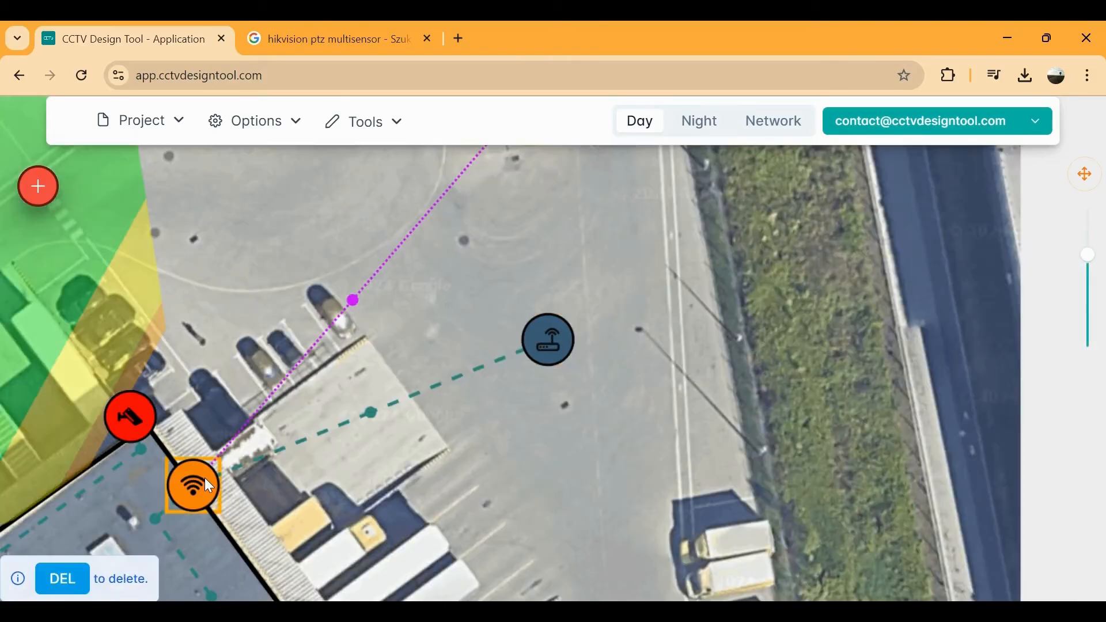
mouse_move(231, 476)
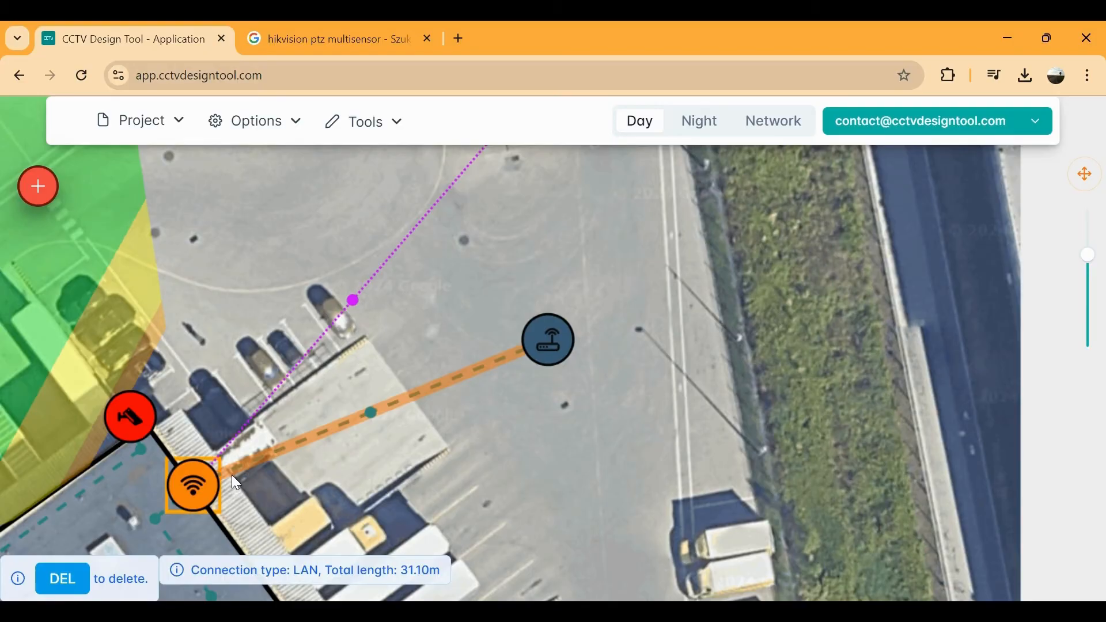
Step: Reroute the LAN line between access point and router in a zigzag, moving its midpoint and splitting it at two more points
click(390, 407)
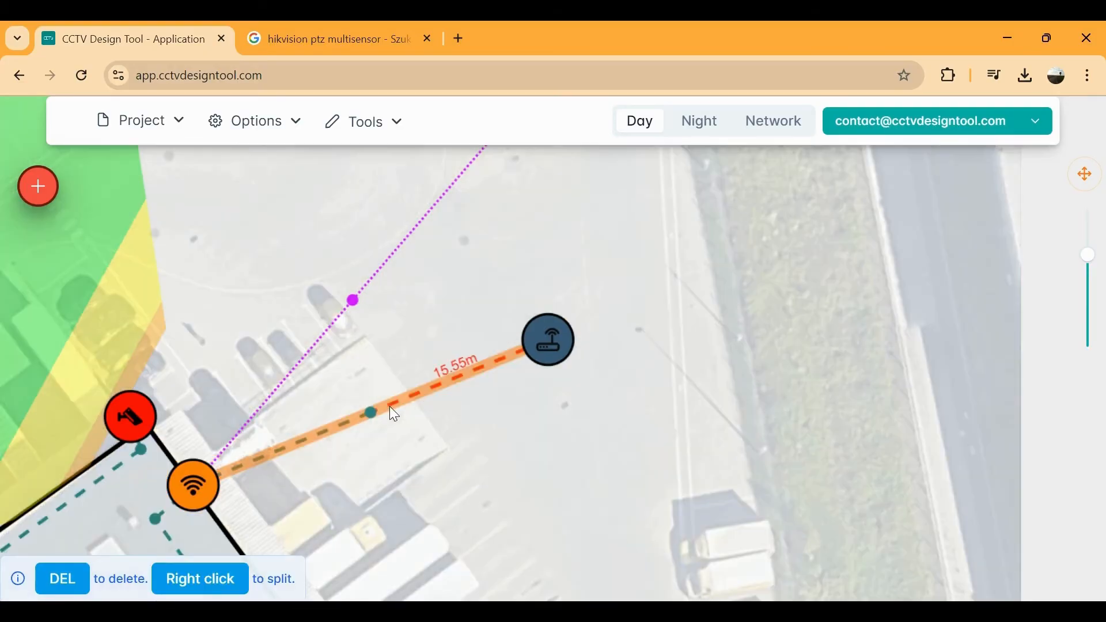
drag(368, 412, 362, 569)
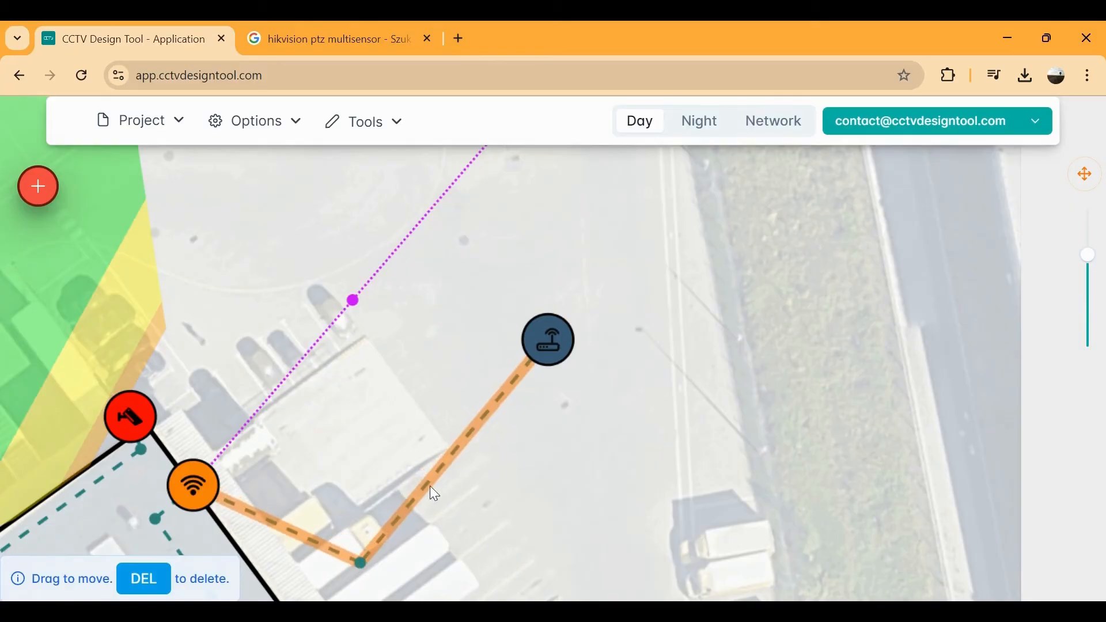
right_click(451, 454)
drag(447, 455, 295, 399)
right_click(418, 372)
drag(417, 368, 494, 446)
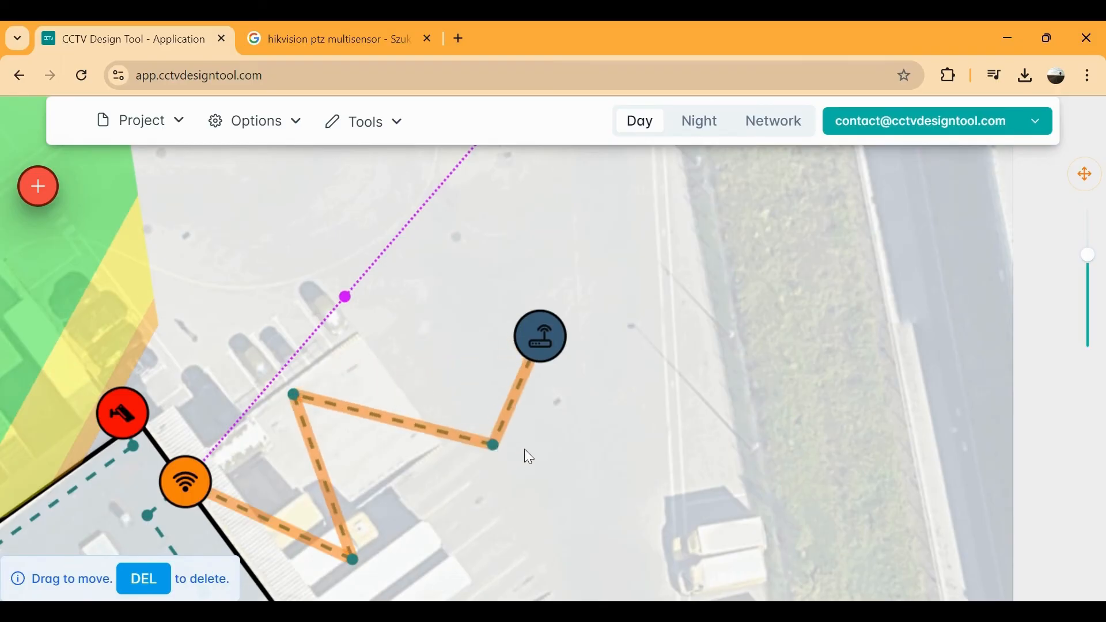
click(568, 380)
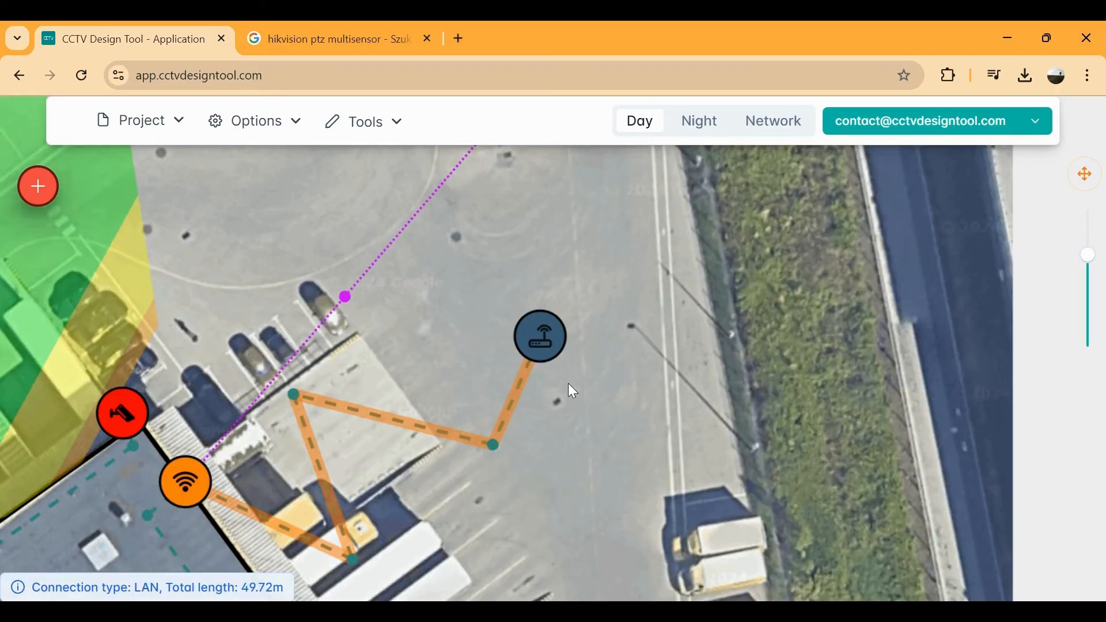
Step: Change the colour of LAN connections to red in the project settings
click(279, 125)
click(280, 222)
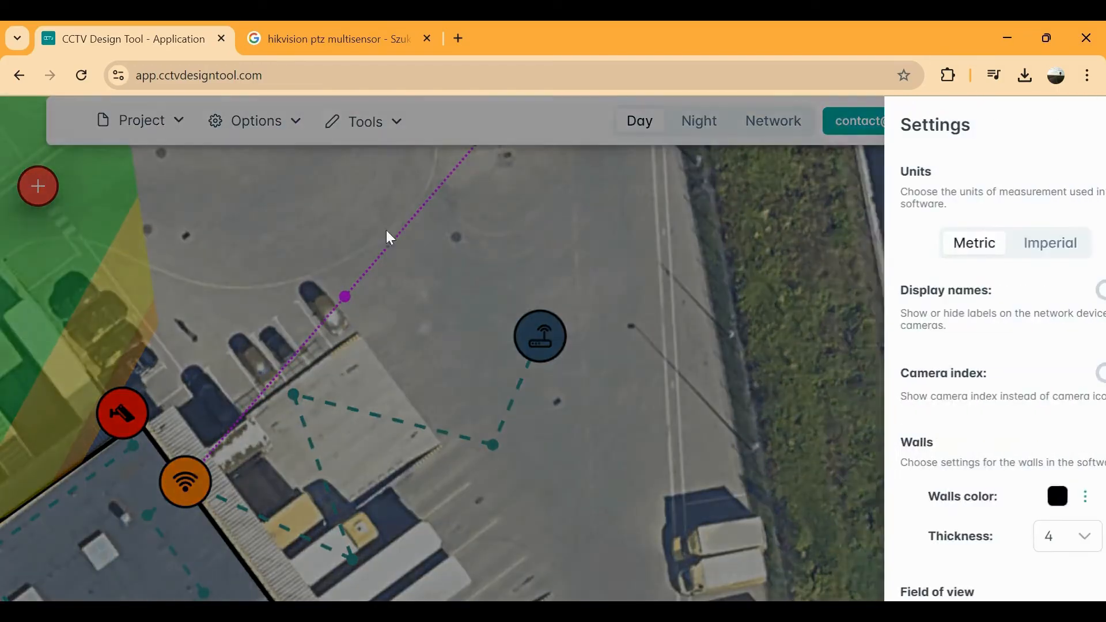
scroll(938, 390, down, 7)
scroll(949, 392, down, 5)
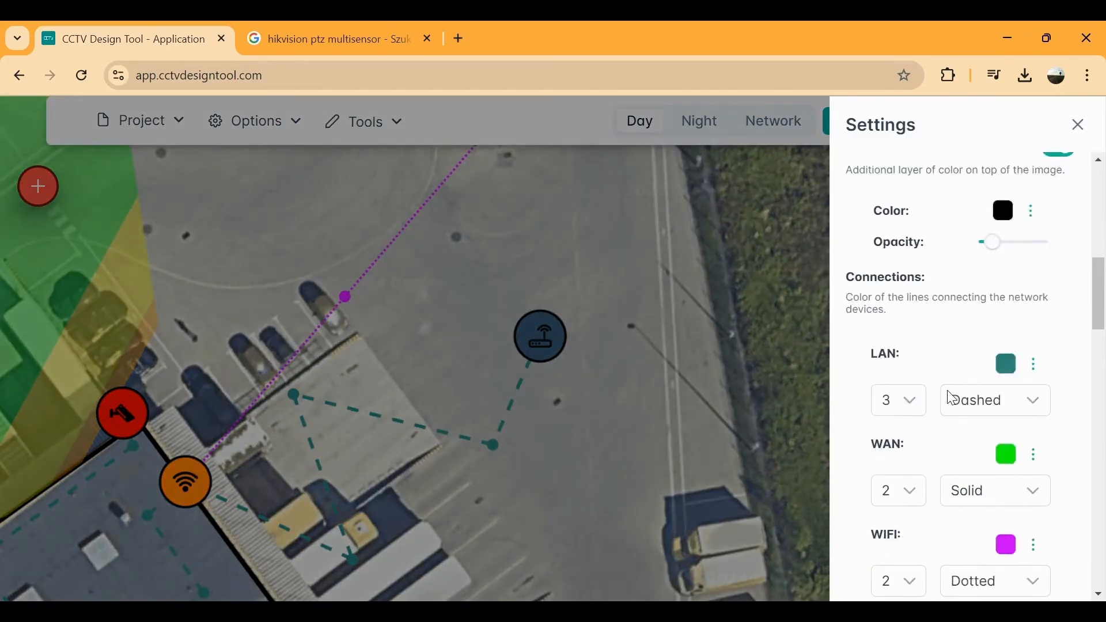
click(1002, 247)
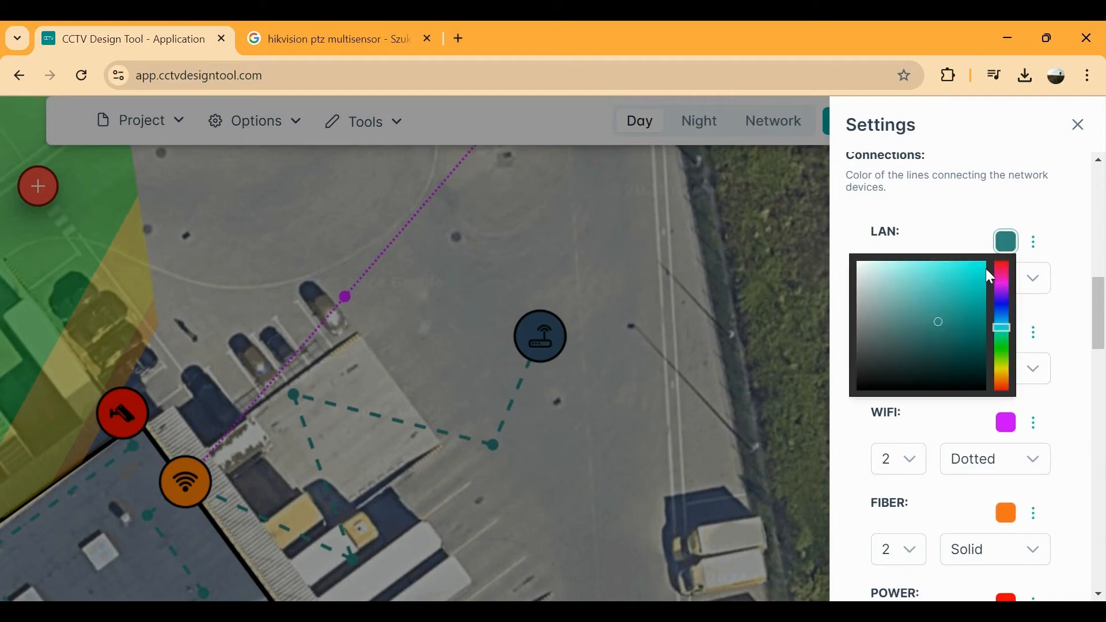
drag(1002, 271, 1004, 275)
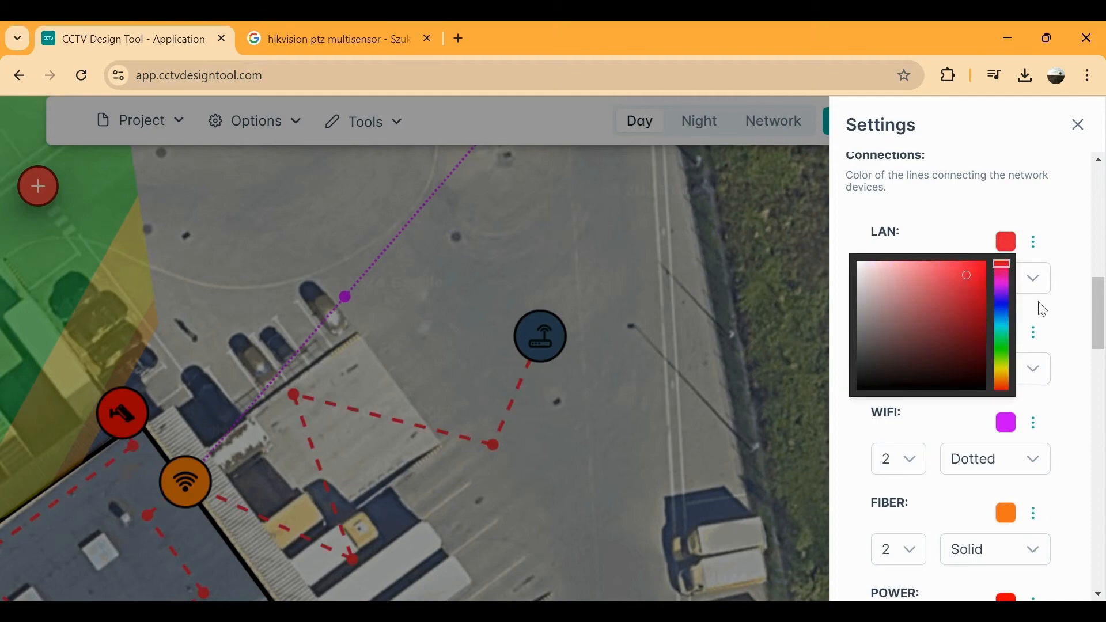
Step: Set the LAN connection lines to Solid with a thickness of 4 and close the settings
click(1035, 297)
click(1014, 293)
click(1001, 324)
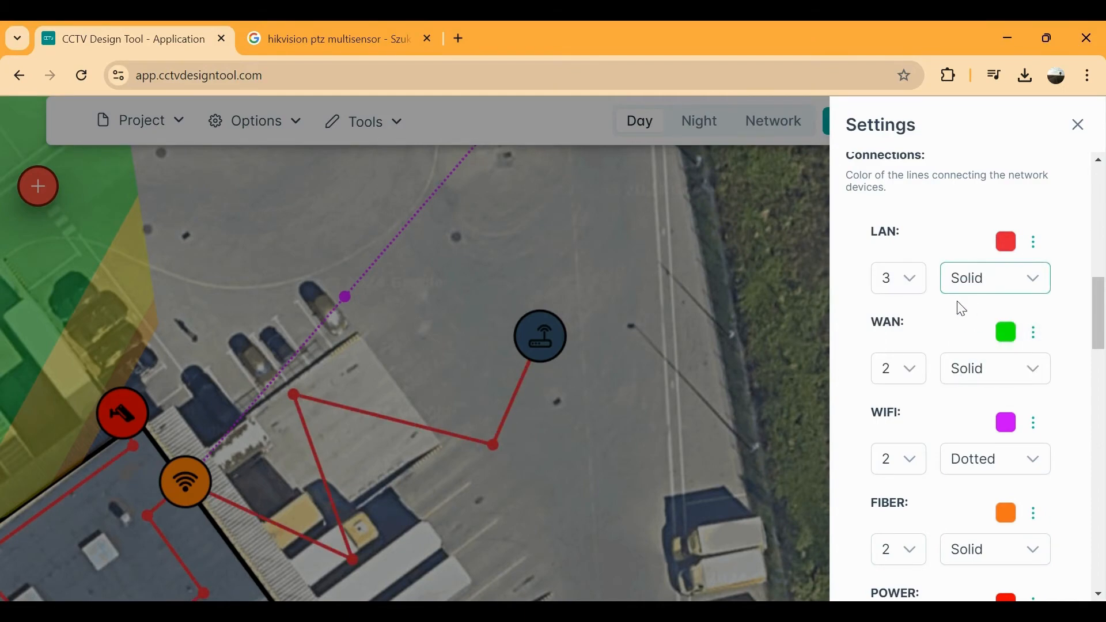
click(918, 286)
click(894, 429)
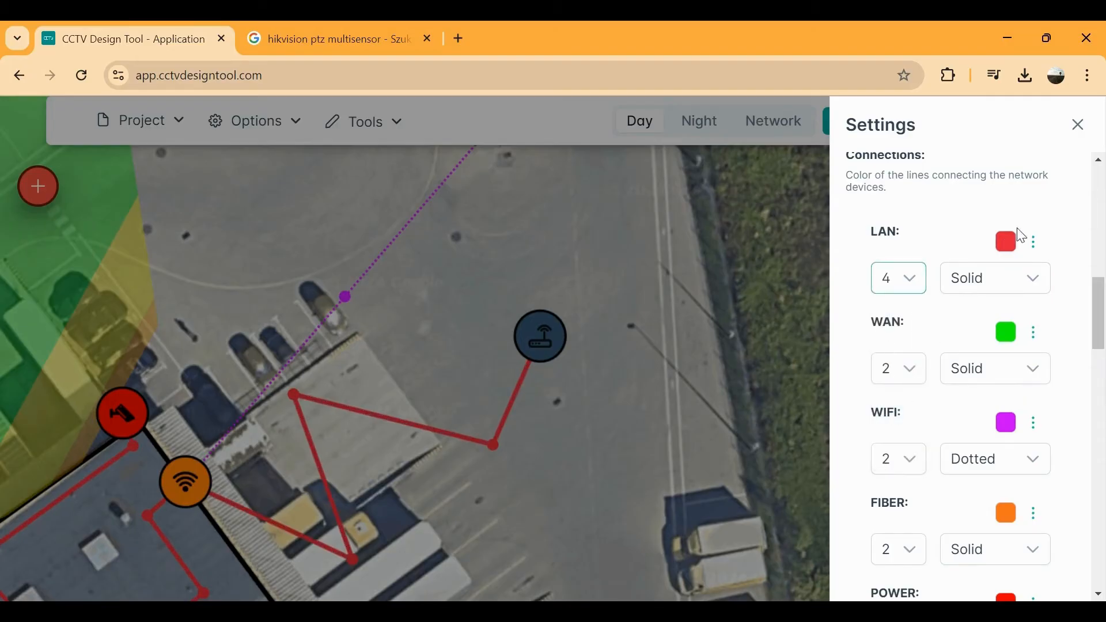
click(1078, 127)
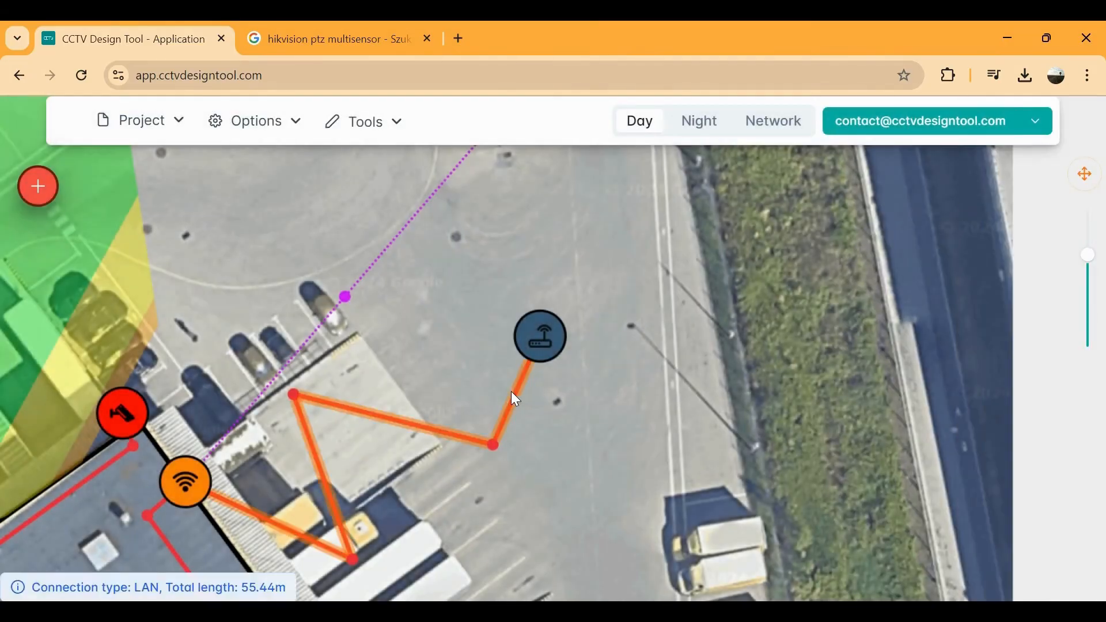
Step: Delete segments of the bent LAN line until it runs straight between the access point and the router
click(512, 394)
key(Delete)
click(482, 349)
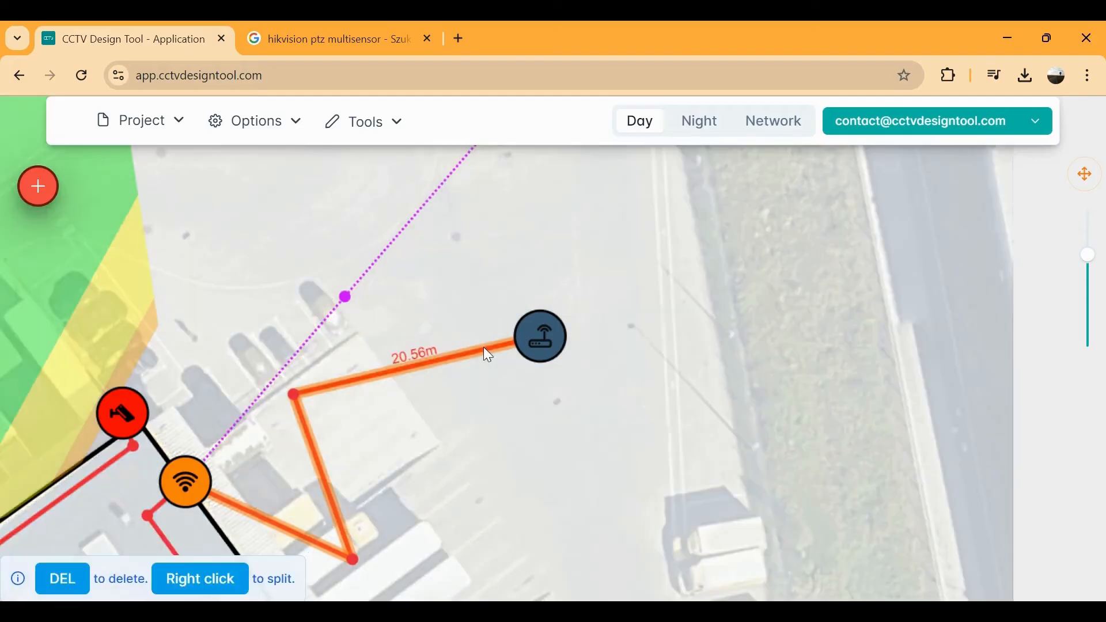
key(Delete)
click(426, 468)
key(Delete)
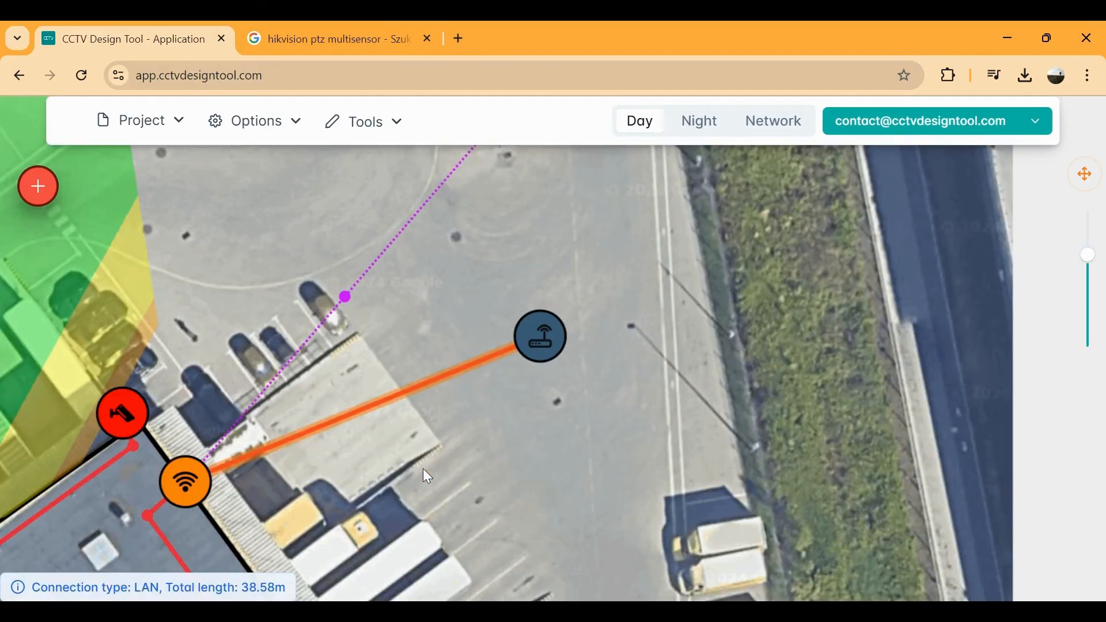
Step: Delete the straight LAN line between the access point and the router
click(396, 402)
key(Delete)
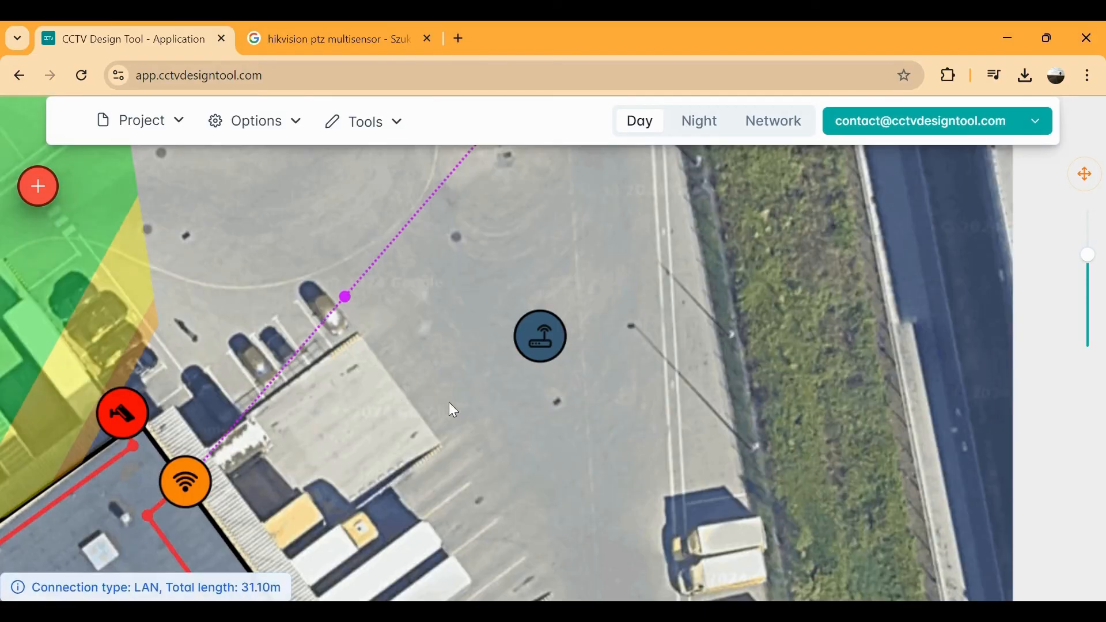
Step: Duplicate the unconnected main router beside the original and delete the copy
click(529, 350)
right_click(530, 351)
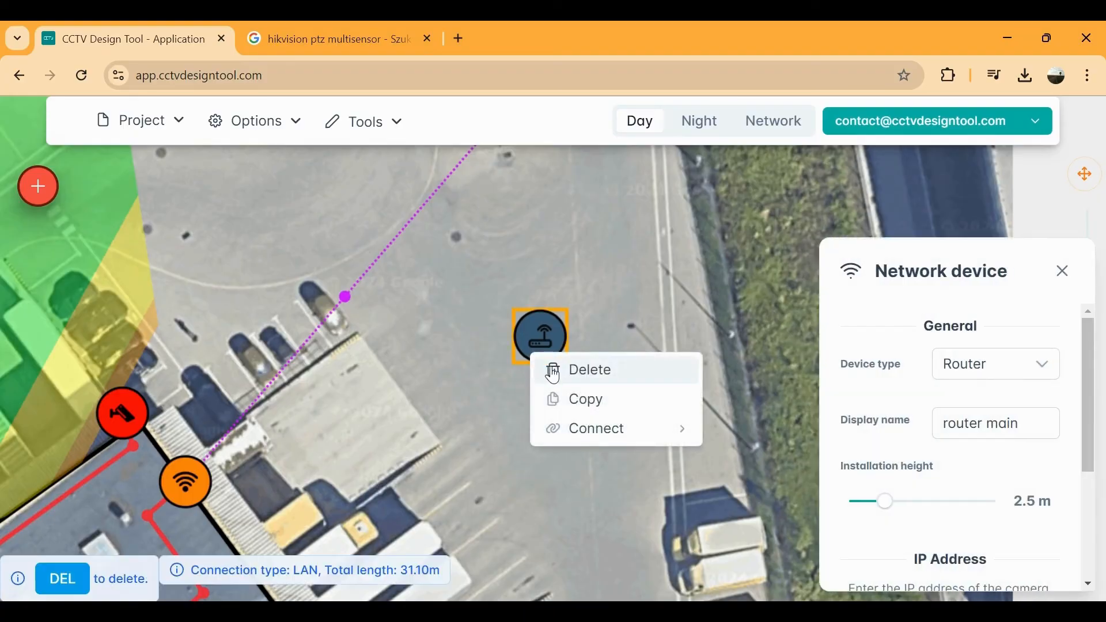
click(568, 397)
click(640, 366)
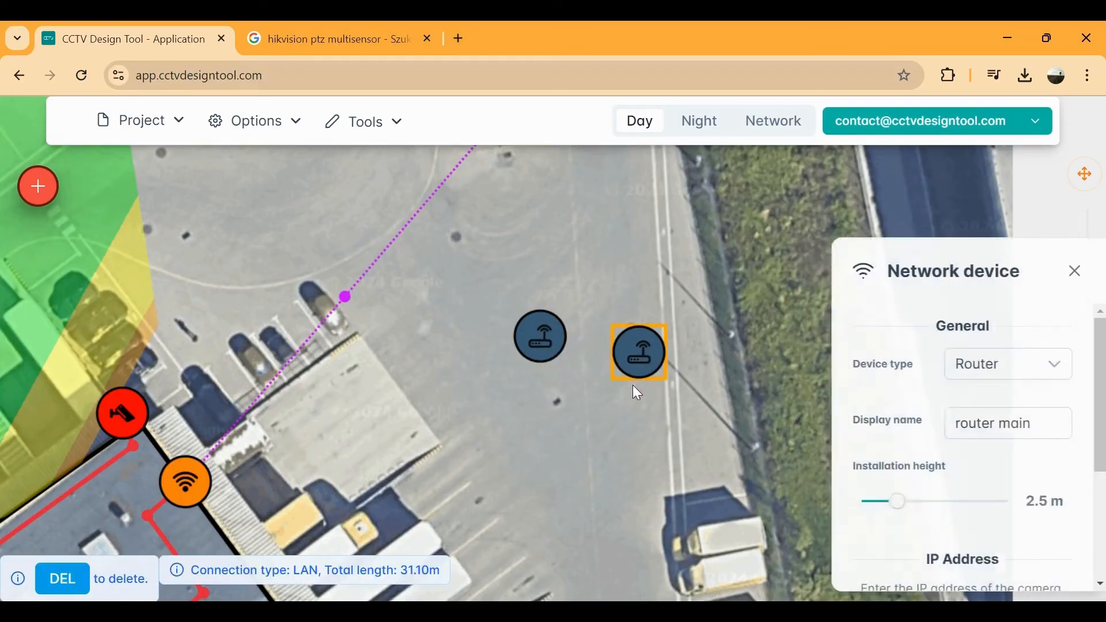
right_click(637, 363)
click(663, 381)
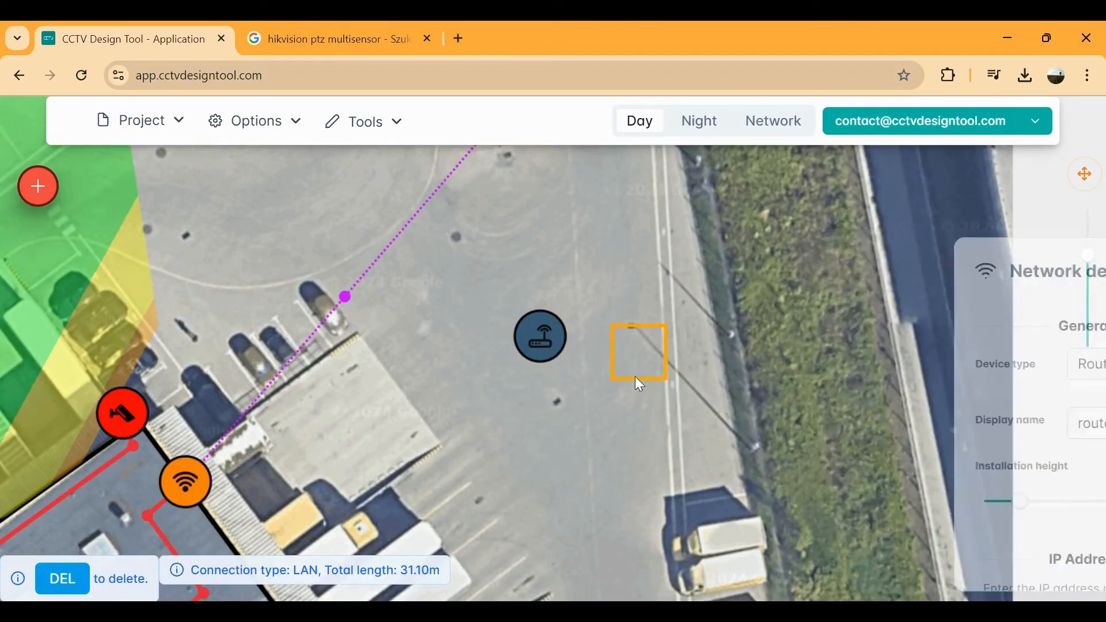
Step: Delete the unconnected main router from the open yard area
click(553, 348)
right_click(550, 344)
click(578, 363)
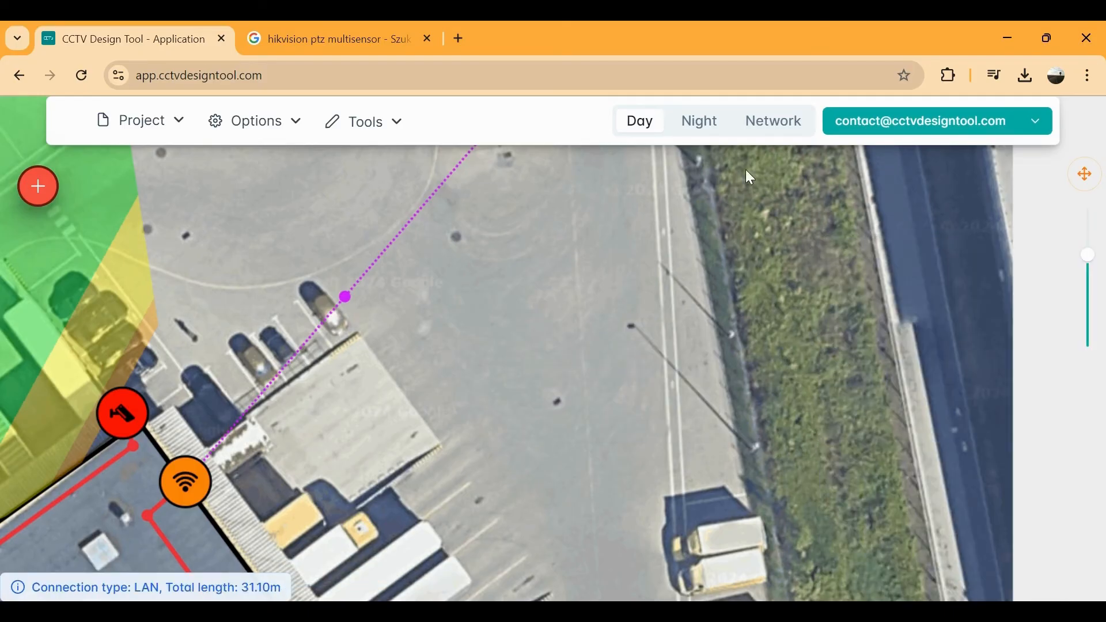
Step: Open the network plan and view its device diagram up close
click(774, 138)
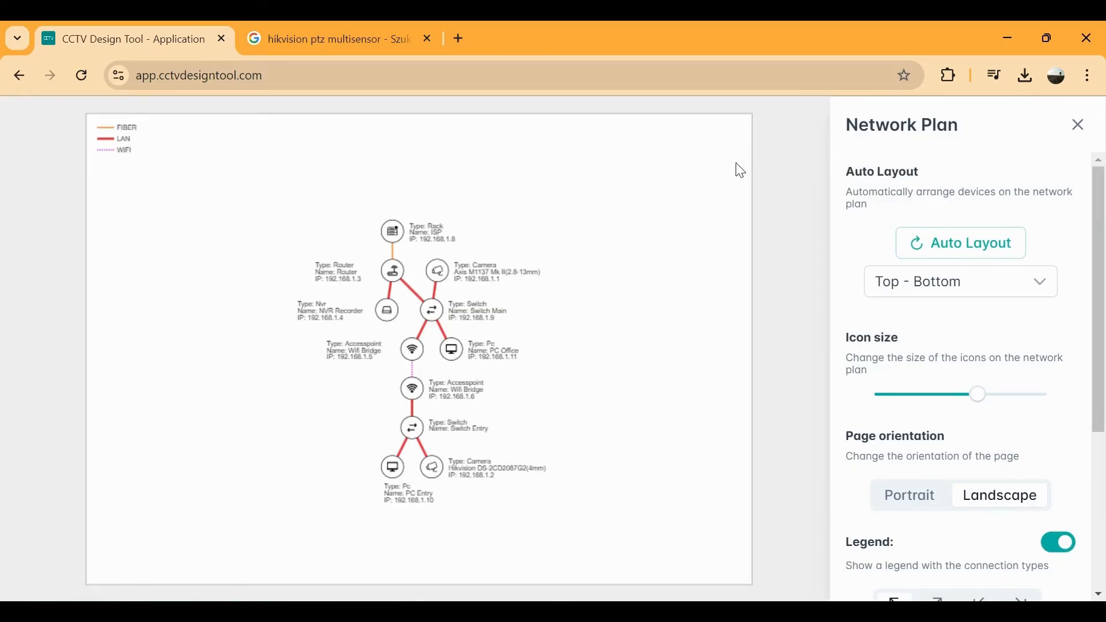
drag(577, 230, 610, 216)
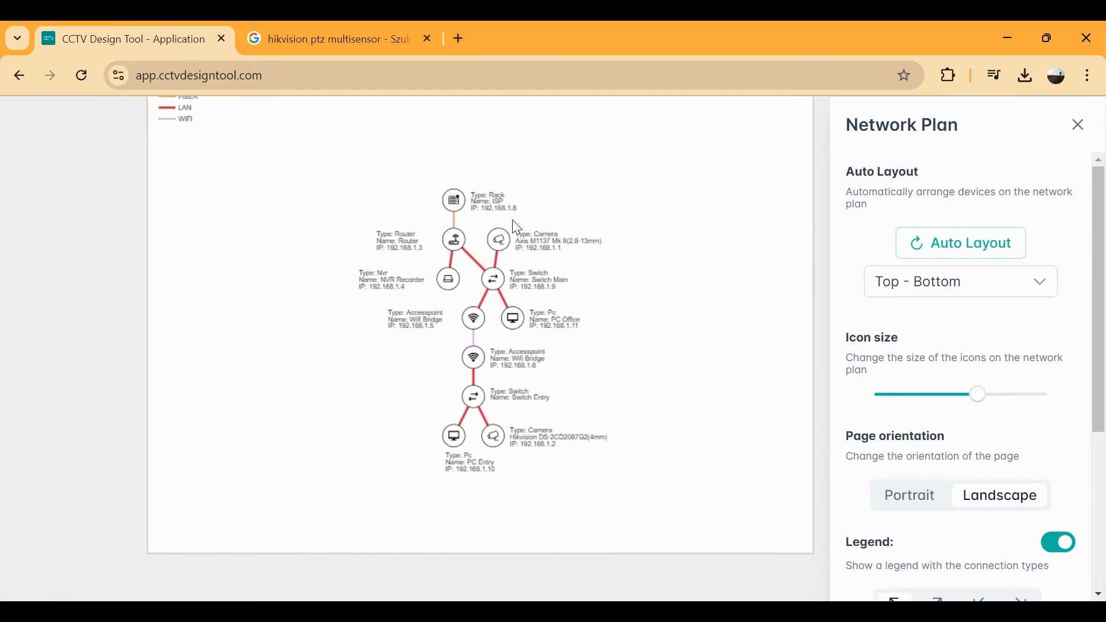
scroll(513, 219, up, 5)
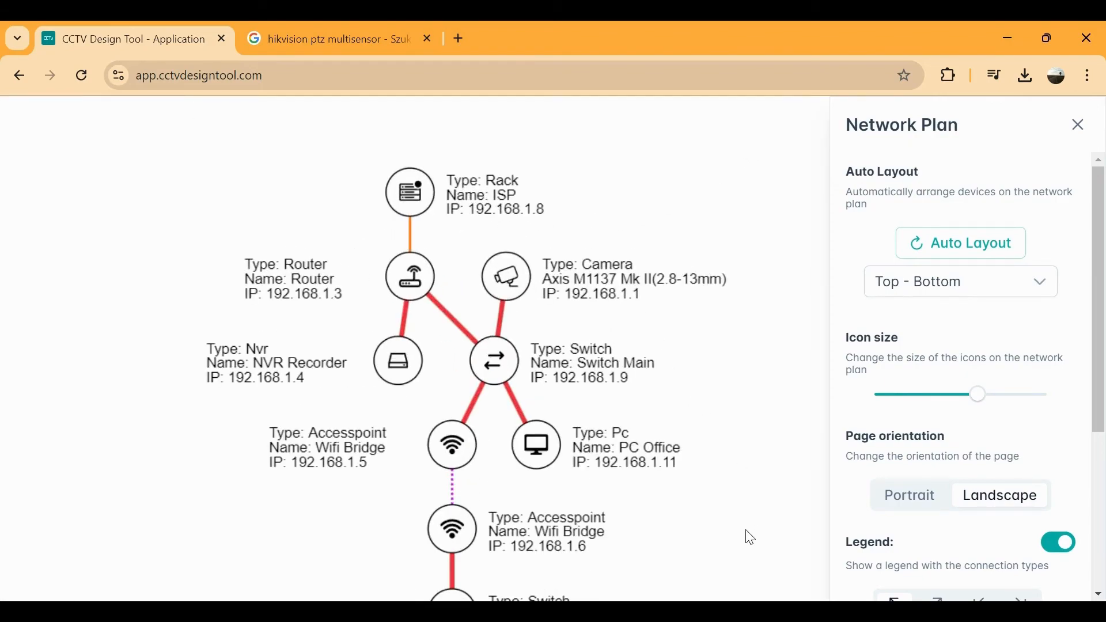
drag(746, 533, 774, 522)
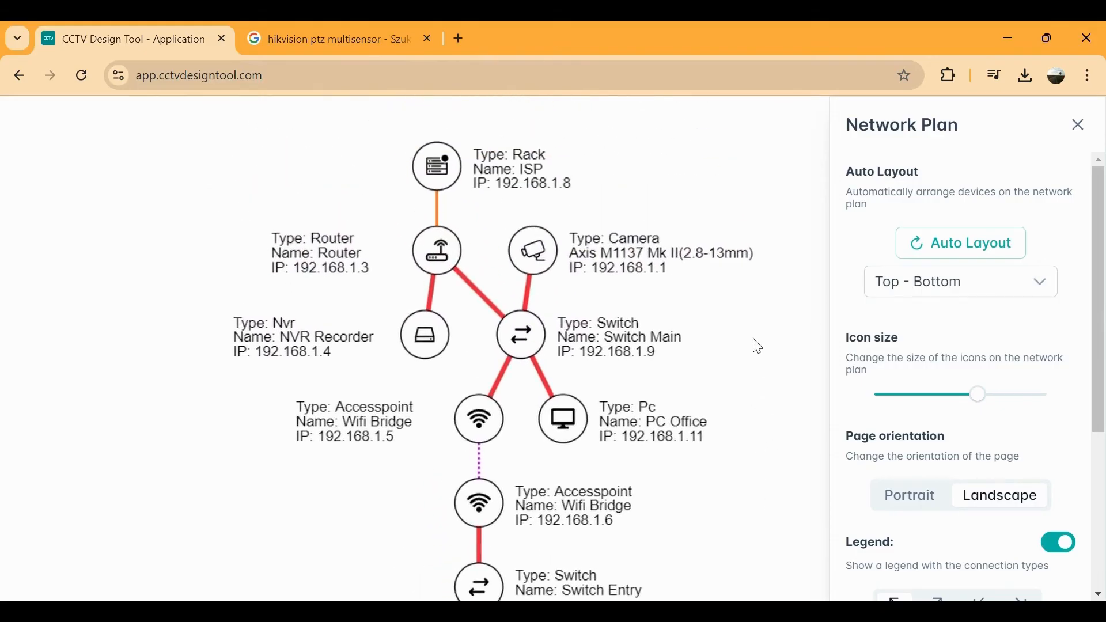
drag(756, 346, 786, 421)
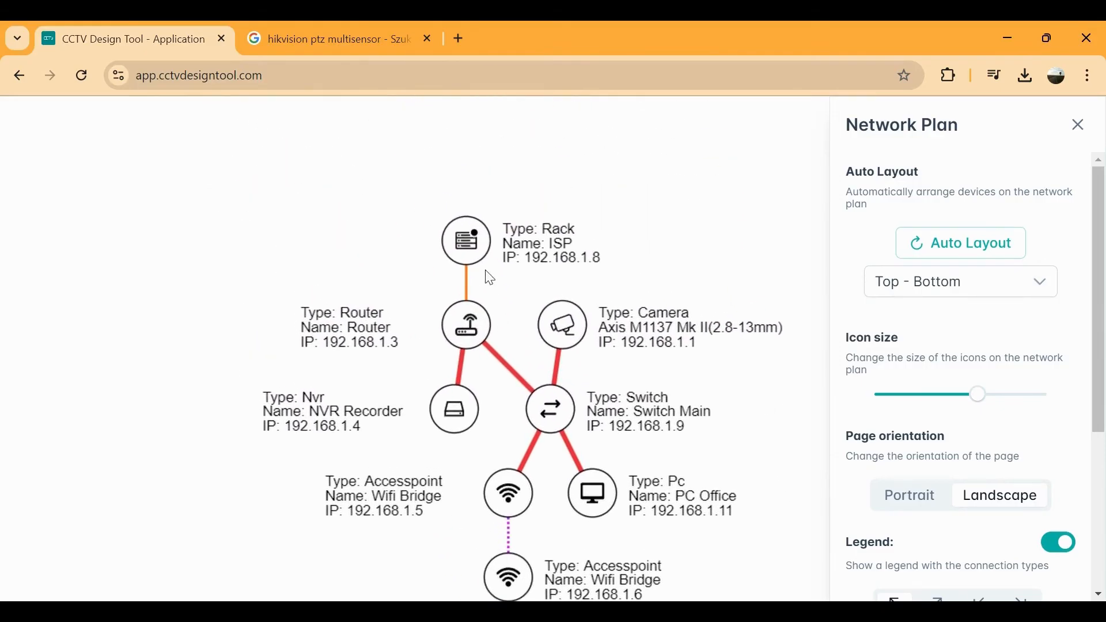
Step: Rearrange the network plan by hand, moving the ISP rack, router, NVR recorder and upper Wifi Bridge apart
drag(473, 244, 243, 197)
drag(465, 333, 503, 183)
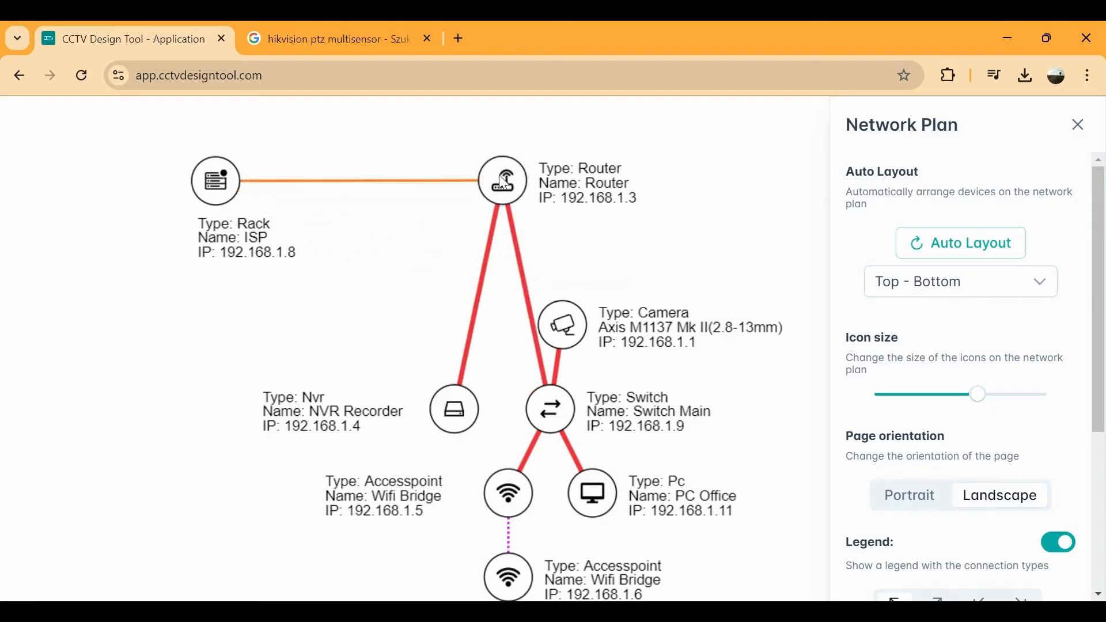
drag(464, 424, 169, 461)
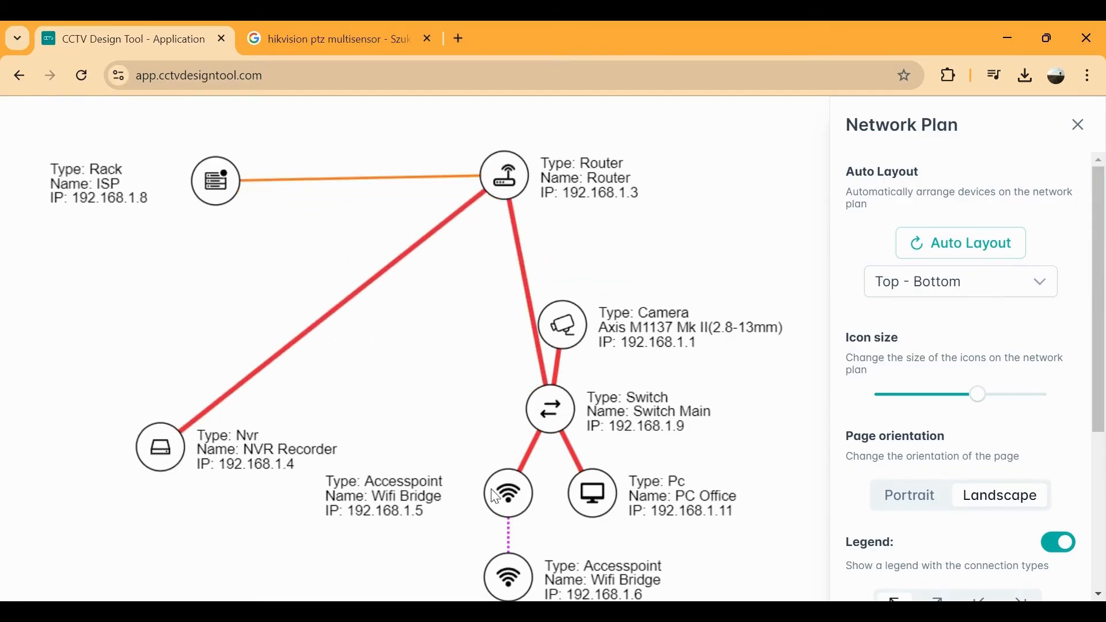
drag(494, 489, 326, 563)
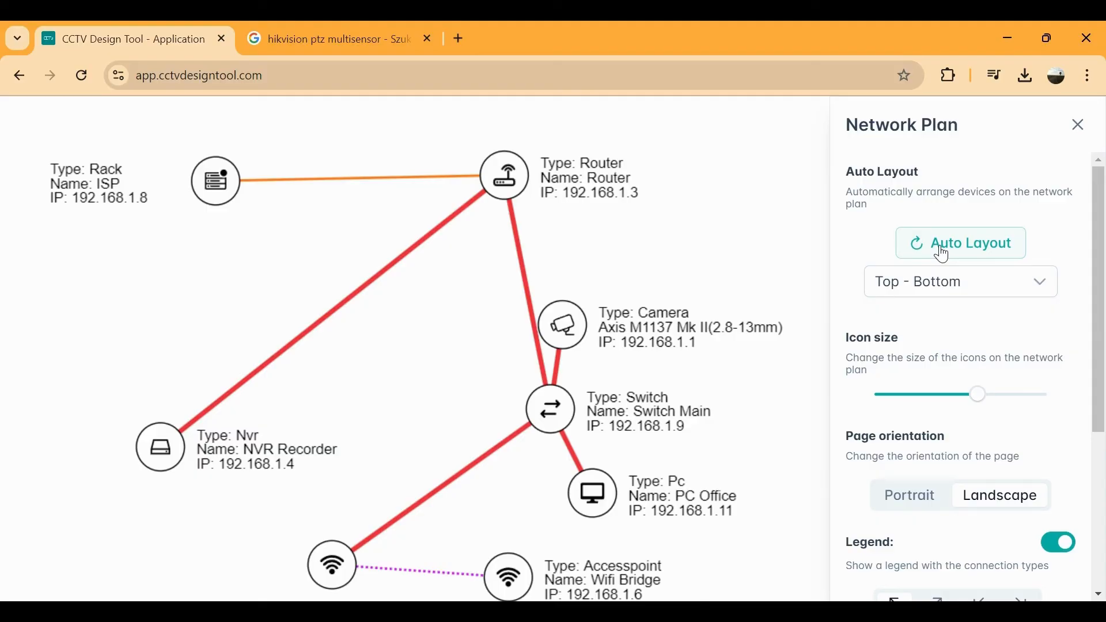
Step: Auto-arrange the network plan's devices in the Left - Right direction
click(950, 282)
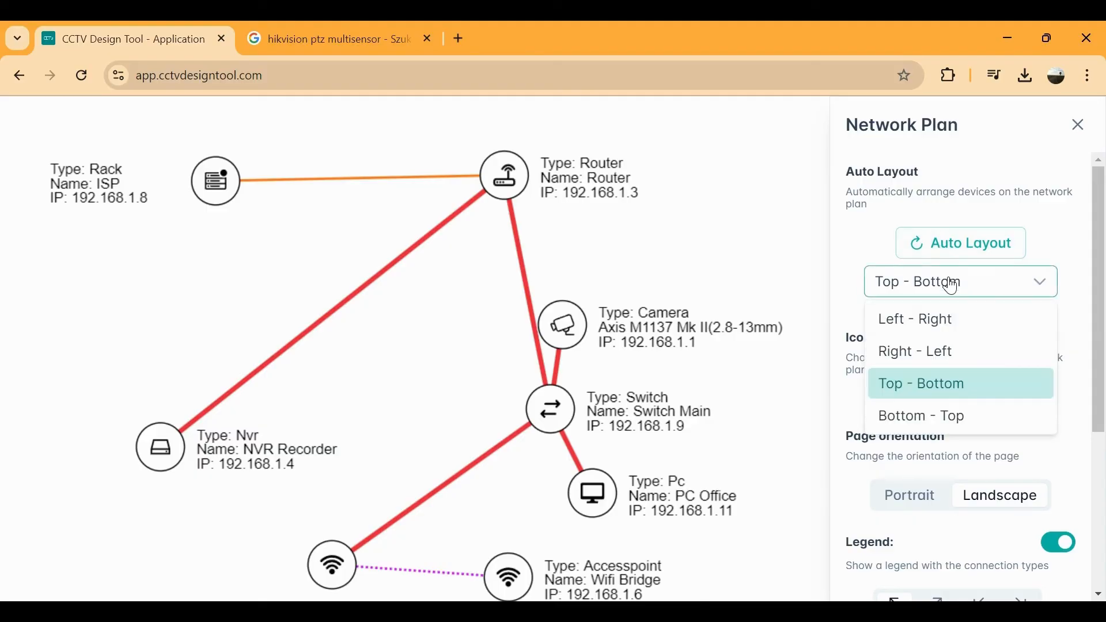
click(944, 323)
click(956, 248)
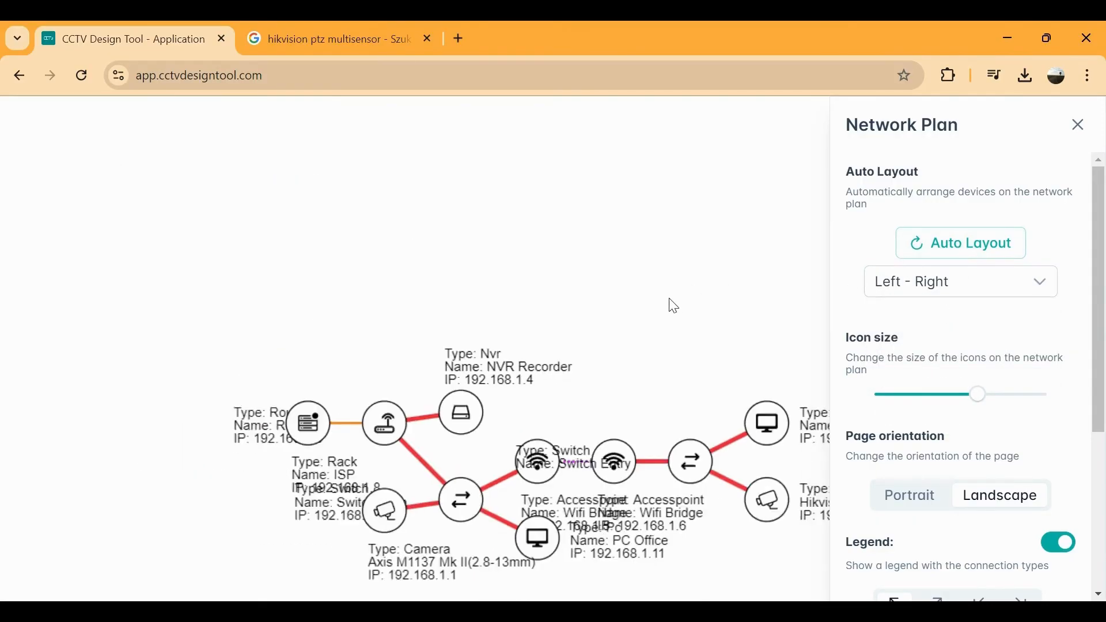
Step: Auto-arrange the network plan in the Top - Bottom direction with slightly smaller device icons
click(953, 295)
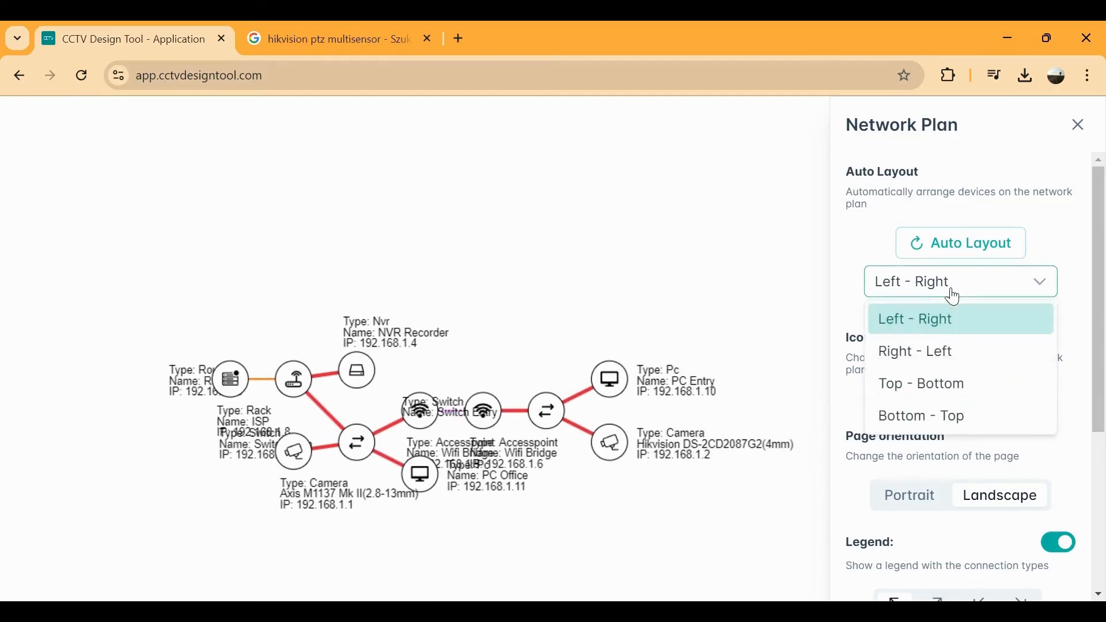
click(924, 382)
click(981, 243)
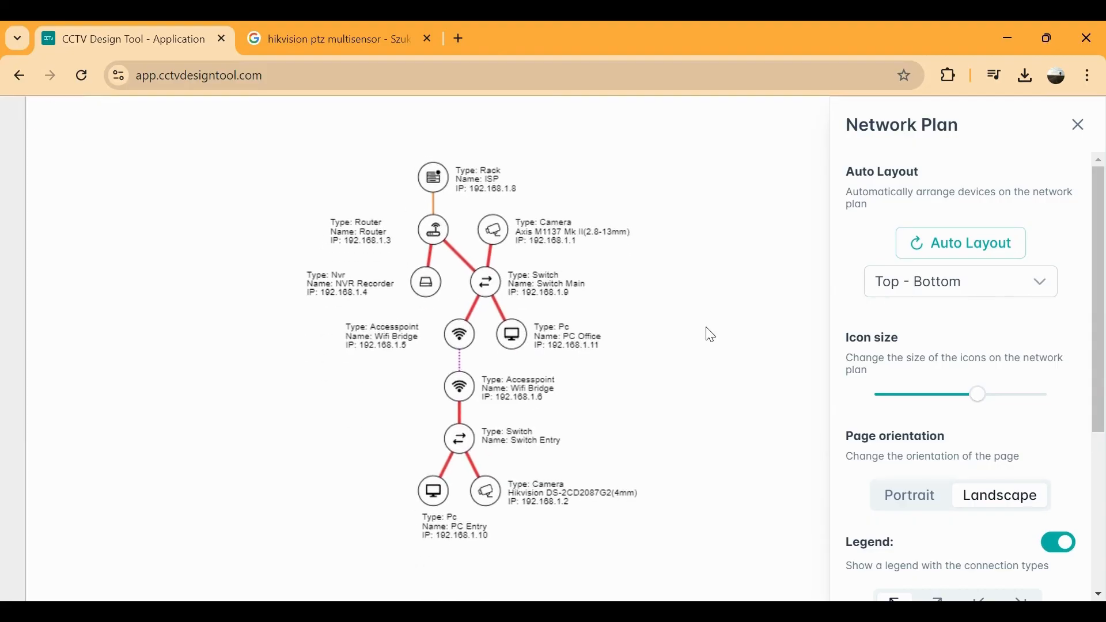
drag(977, 394, 937, 393)
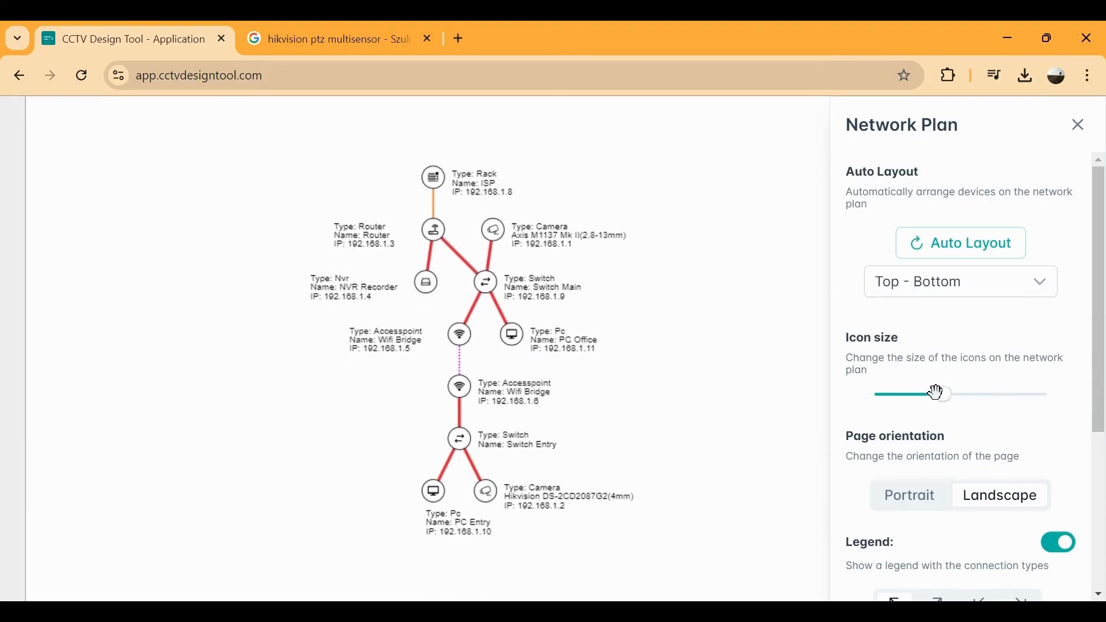
click(966, 249)
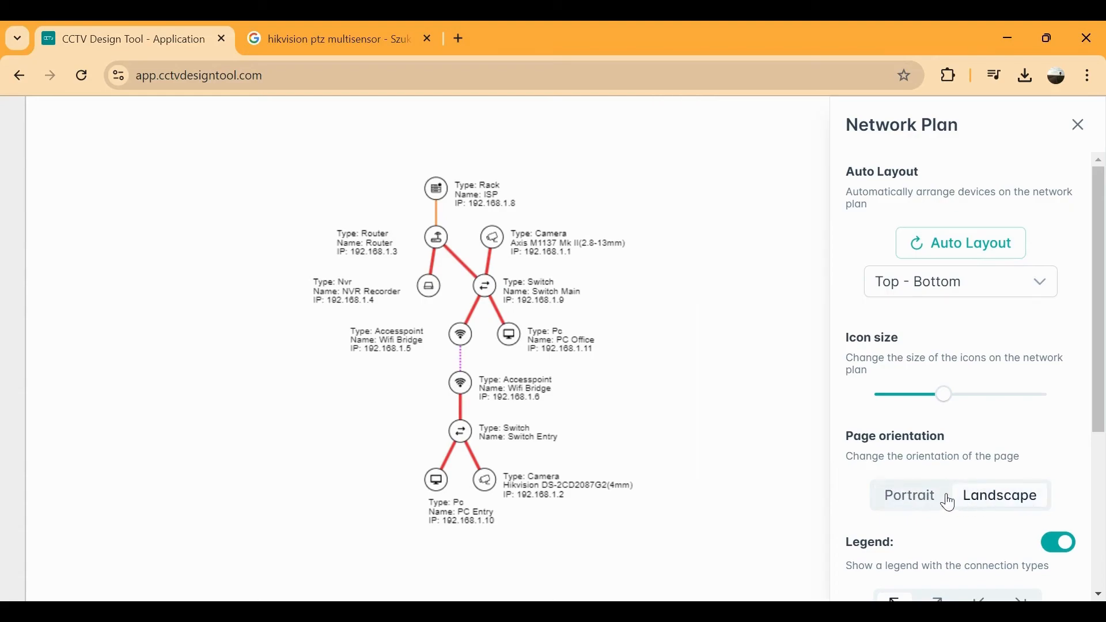
Step: Try the network plan's legend in other page corners and place it in the bottom-right corner
scroll(905, 471, down, 5)
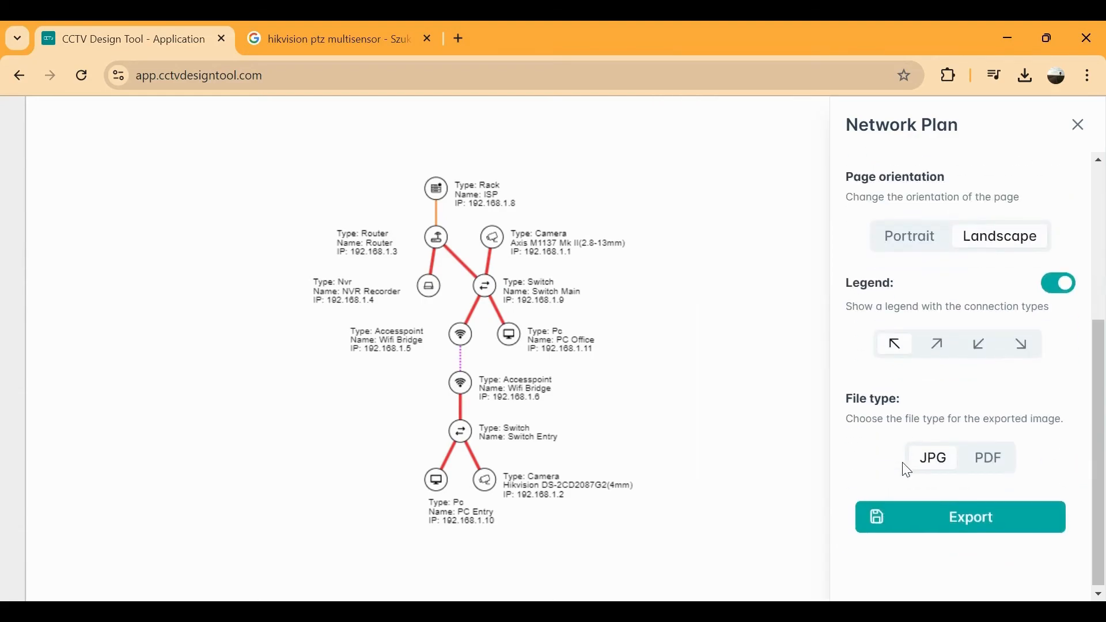
click(941, 351)
click(991, 350)
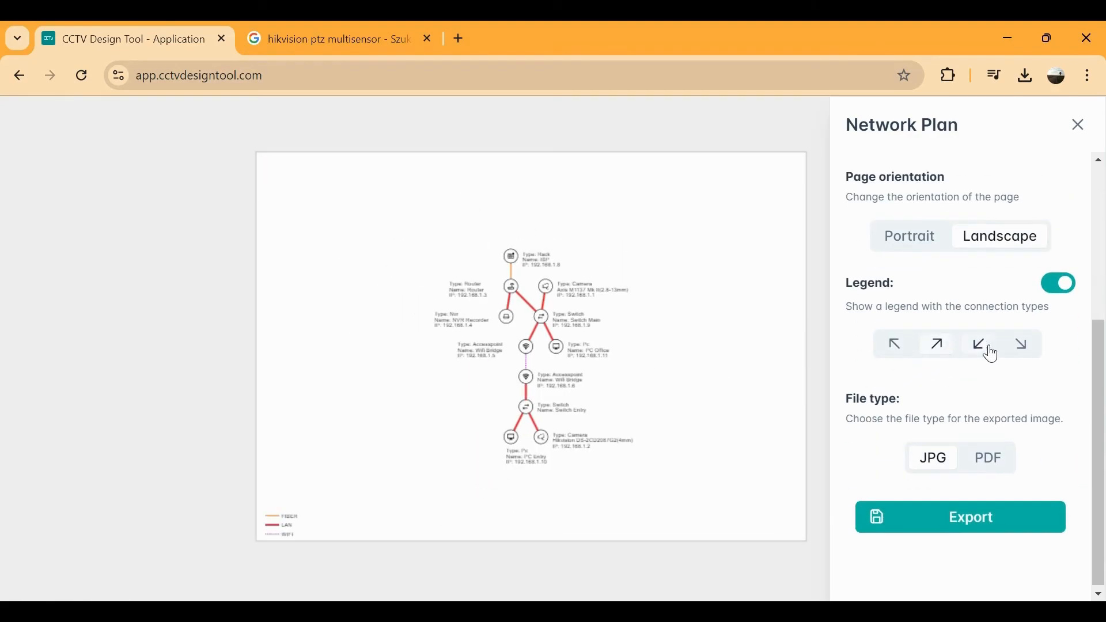
click(1023, 348)
Step: Set the network plan's export file type to PDF with A4 paper and close the plan
click(987, 459)
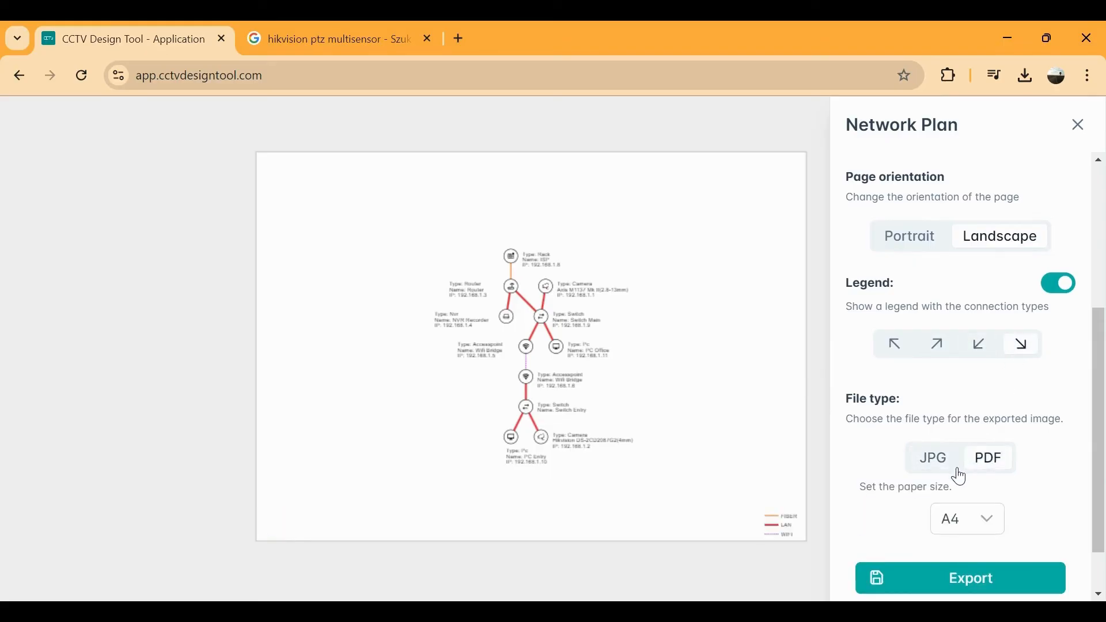
click(966, 526)
click(967, 526)
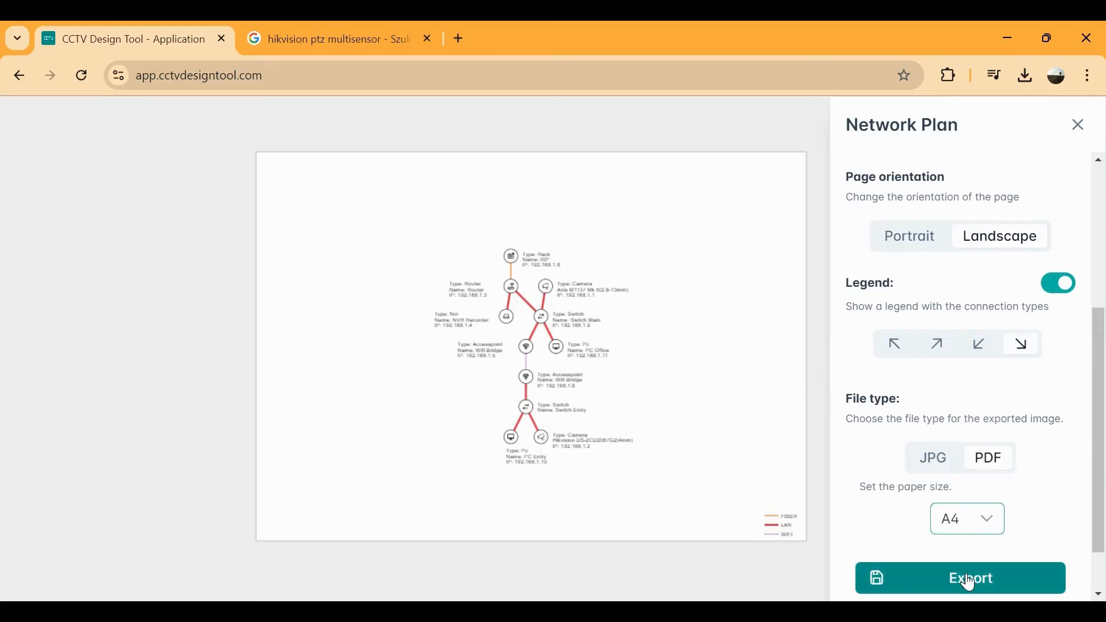
click(1083, 133)
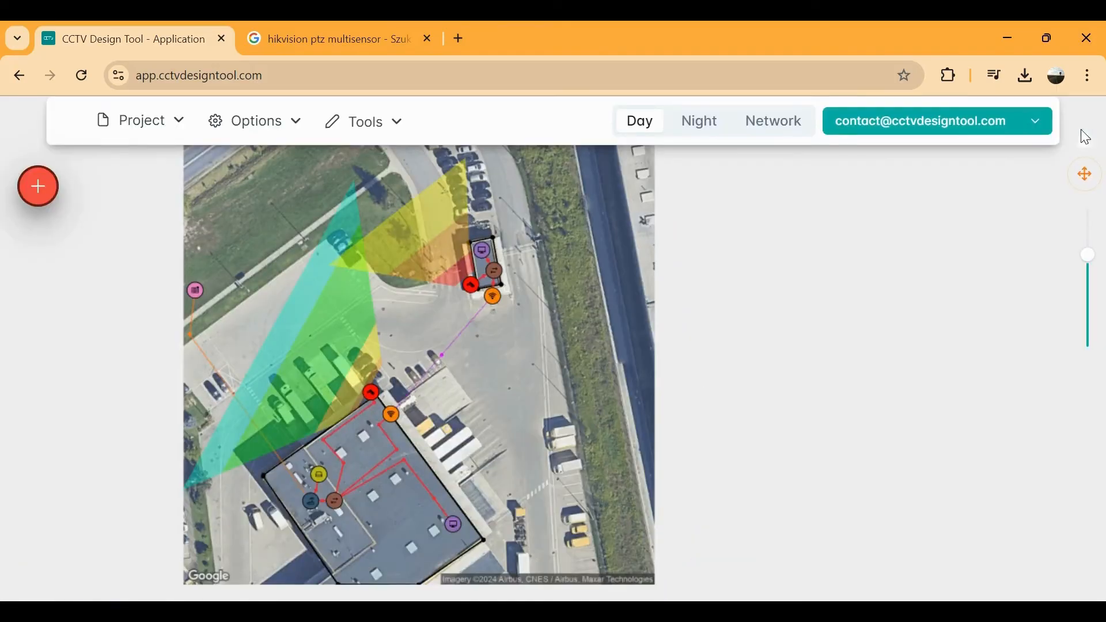
Step: Review the cable list, both as all individual connections and grouped by type
click(375, 127)
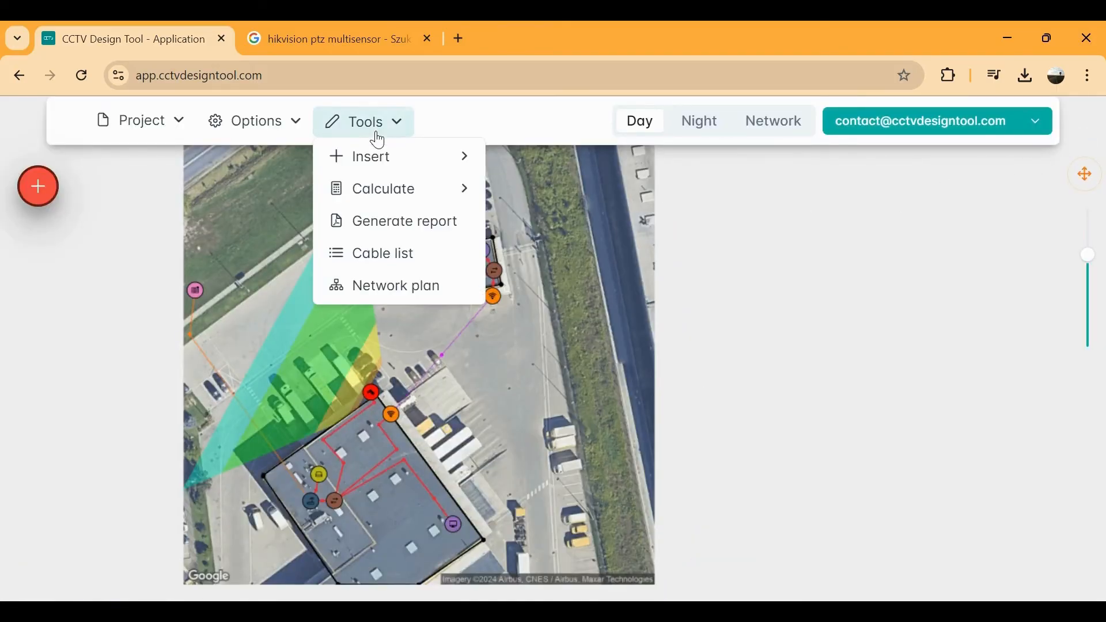
click(401, 255)
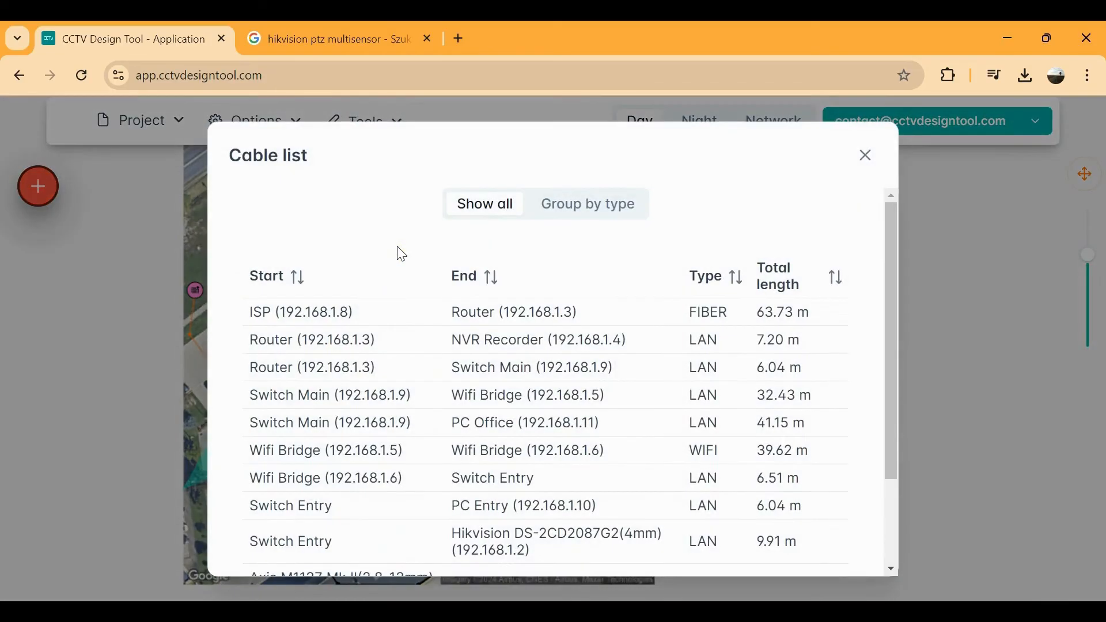
scroll(442, 321, down, 2)
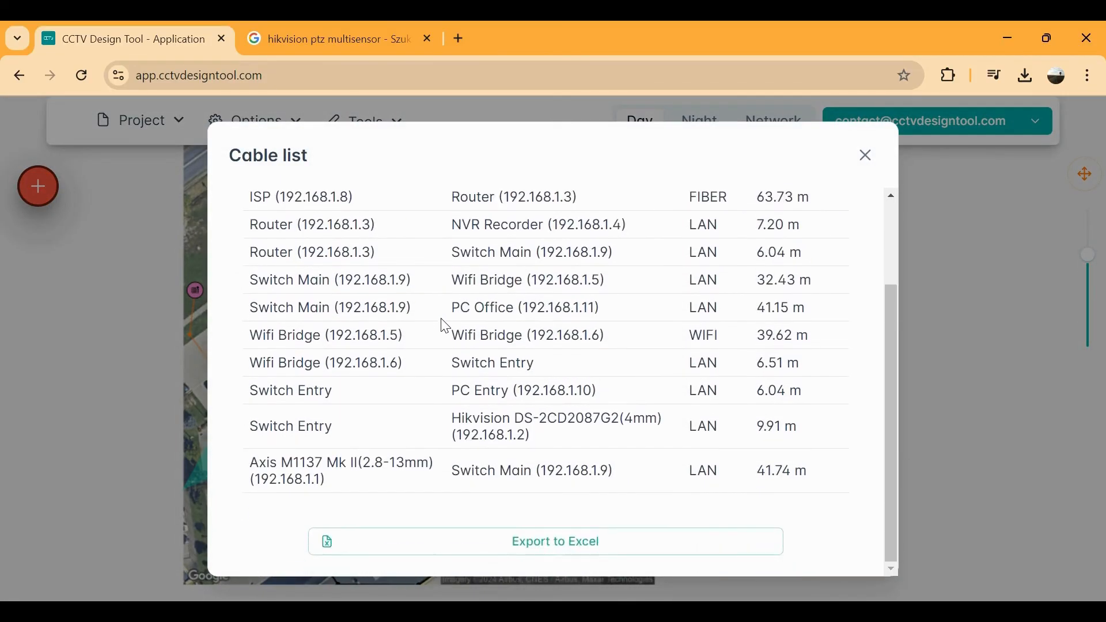
scroll(443, 323, up, 3)
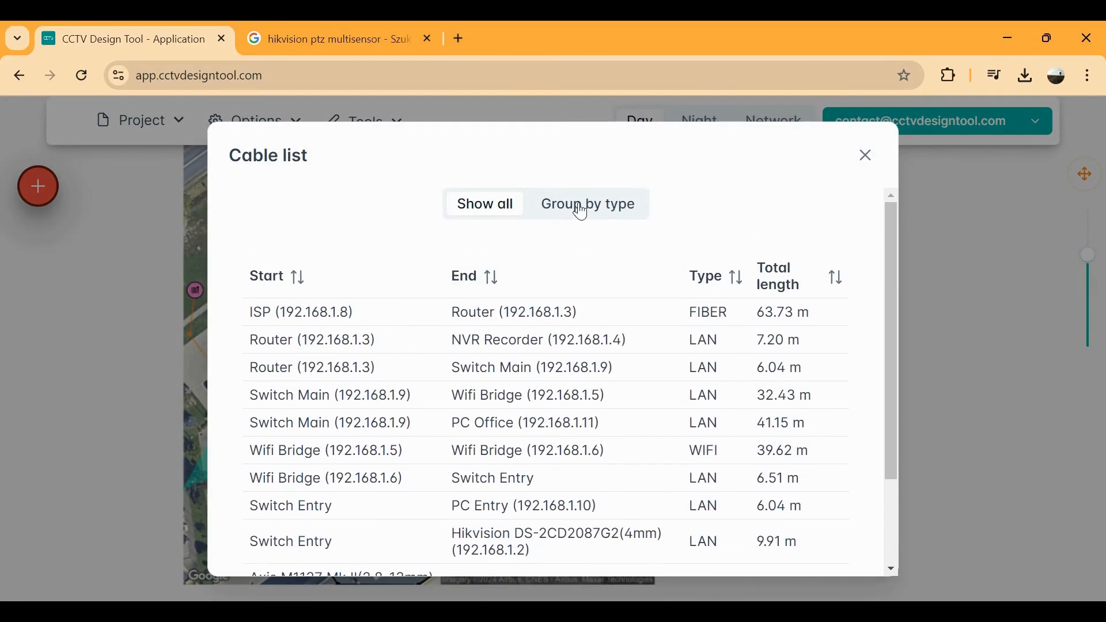
click(581, 211)
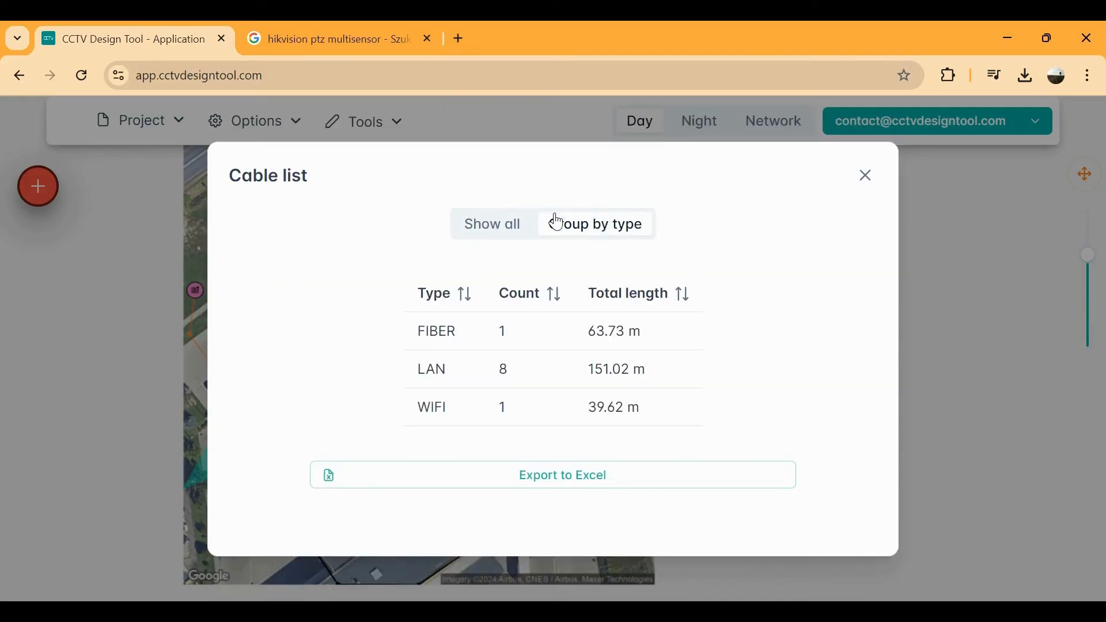
click(511, 233)
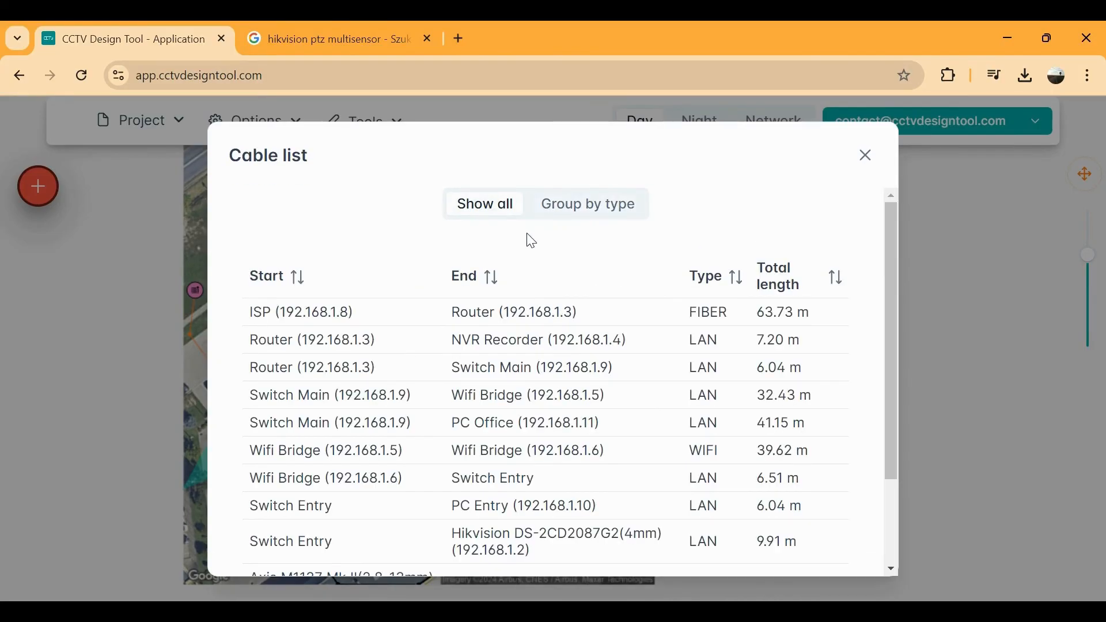
scroll(528, 239, down, 2)
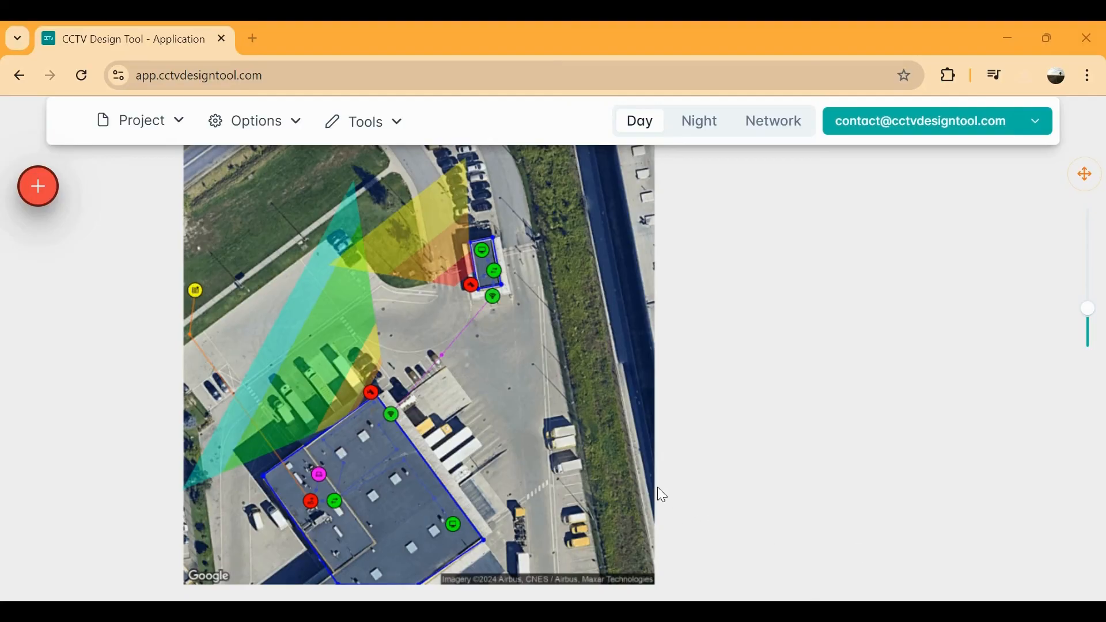
Step: Start a JPG/PDF export of the project, moving the export frame up and enlarging it over more of the yard
click(175, 126)
mouse_move(185, 354)
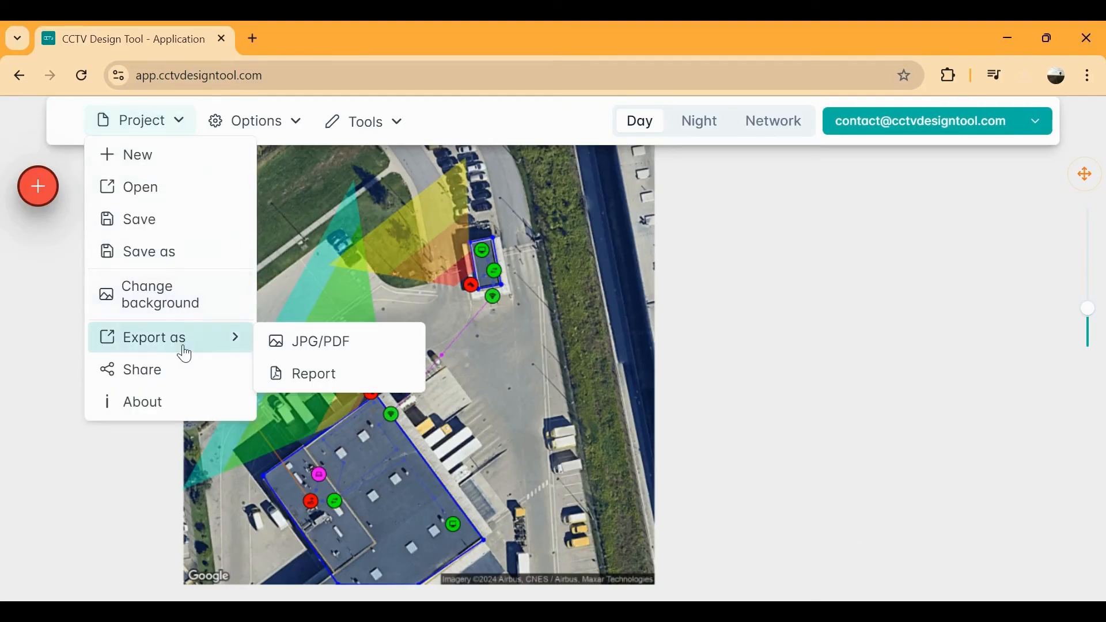
click(355, 351)
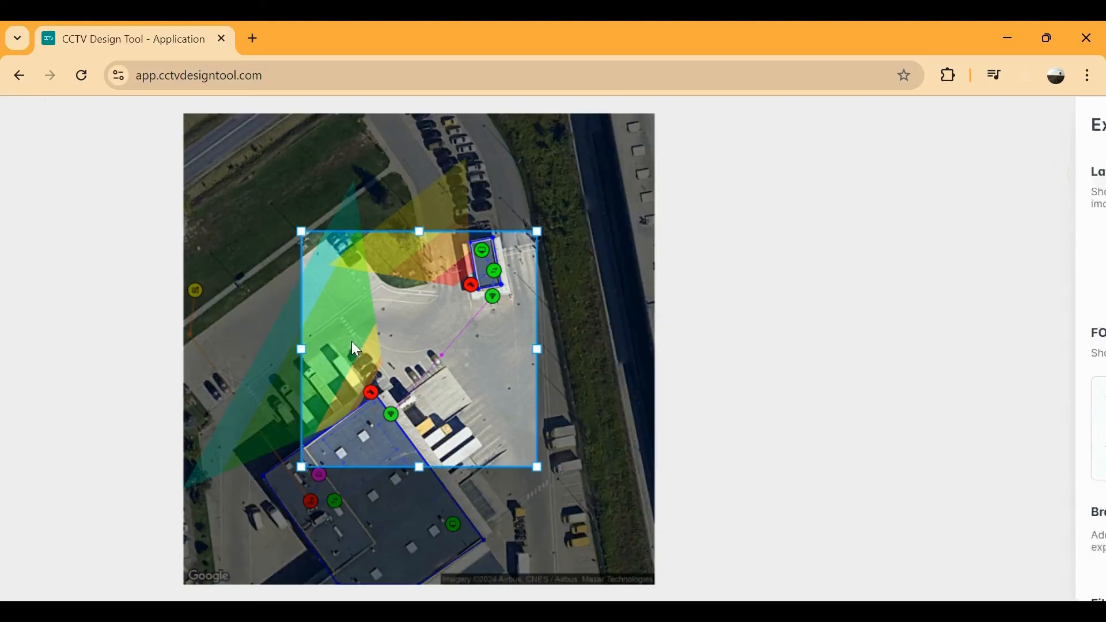
drag(505, 413, 514, 340)
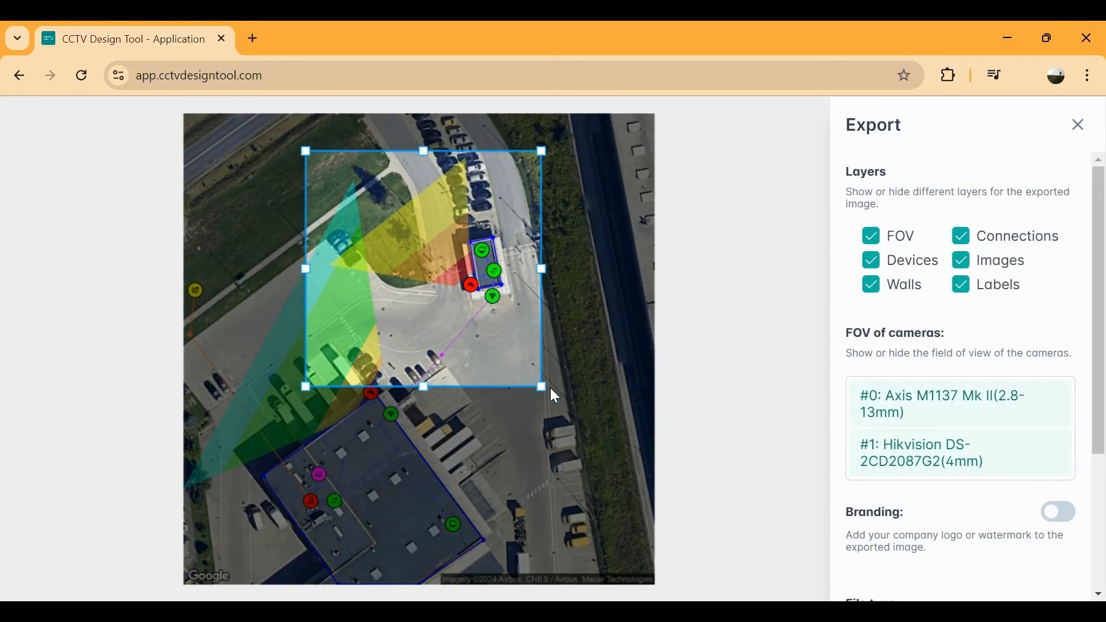
drag(544, 389, 636, 482)
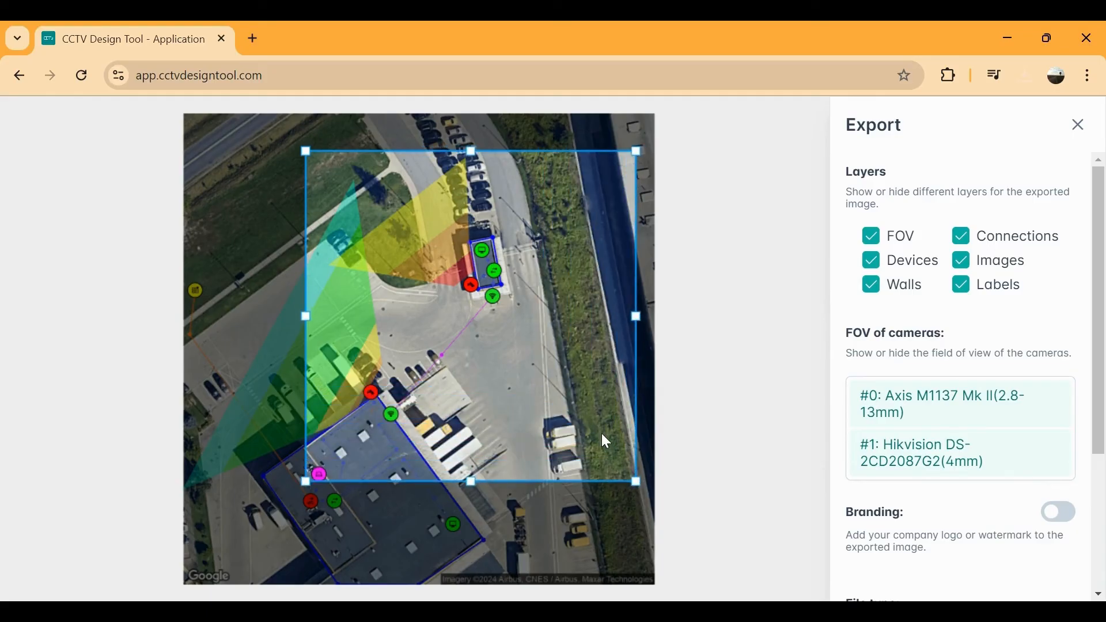
Step: Move the export frame up slightly, try the FOV and Devices layers off and on, and hide the Connections layer
drag(602, 434, 604, 409)
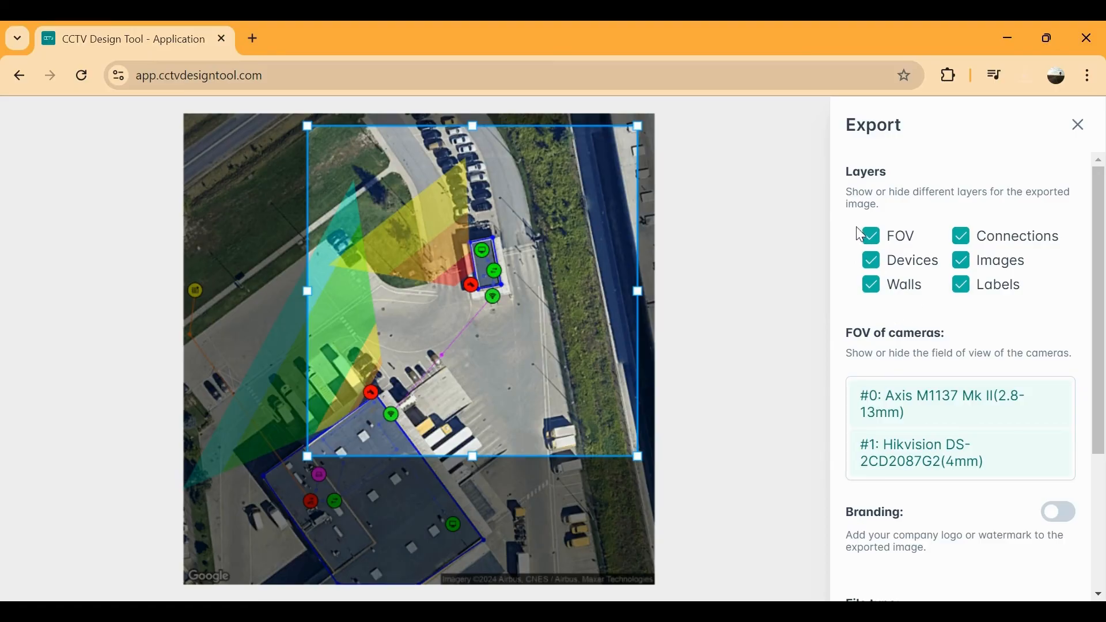
click(870, 236)
click(873, 241)
click(872, 261)
click(872, 261)
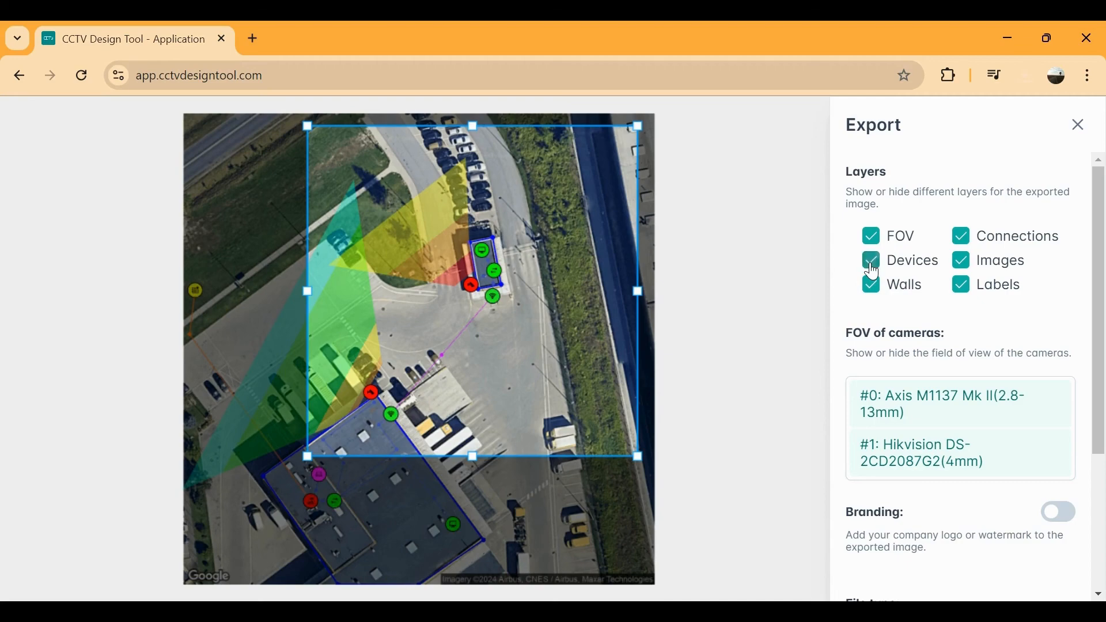
click(967, 242)
Step: Hide the Axis M1137 Mk II's field of view in the export, trying the Hikvision camera's off and on as well
click(923, 417)
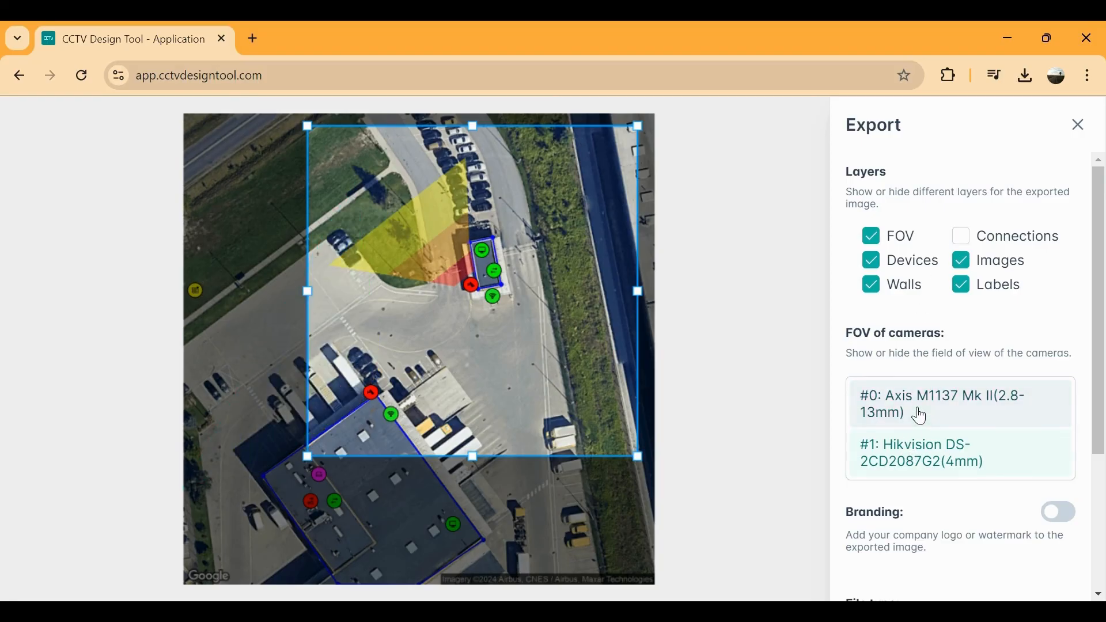
click(900, 462)
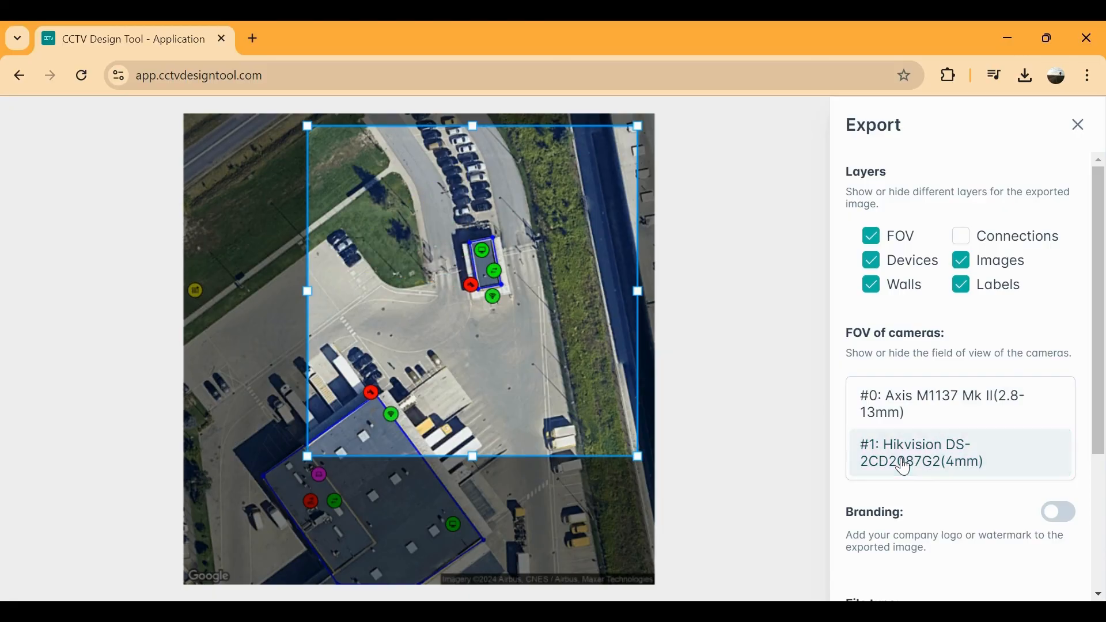
click(904, 468)
scroll(896, 427, down, 3)
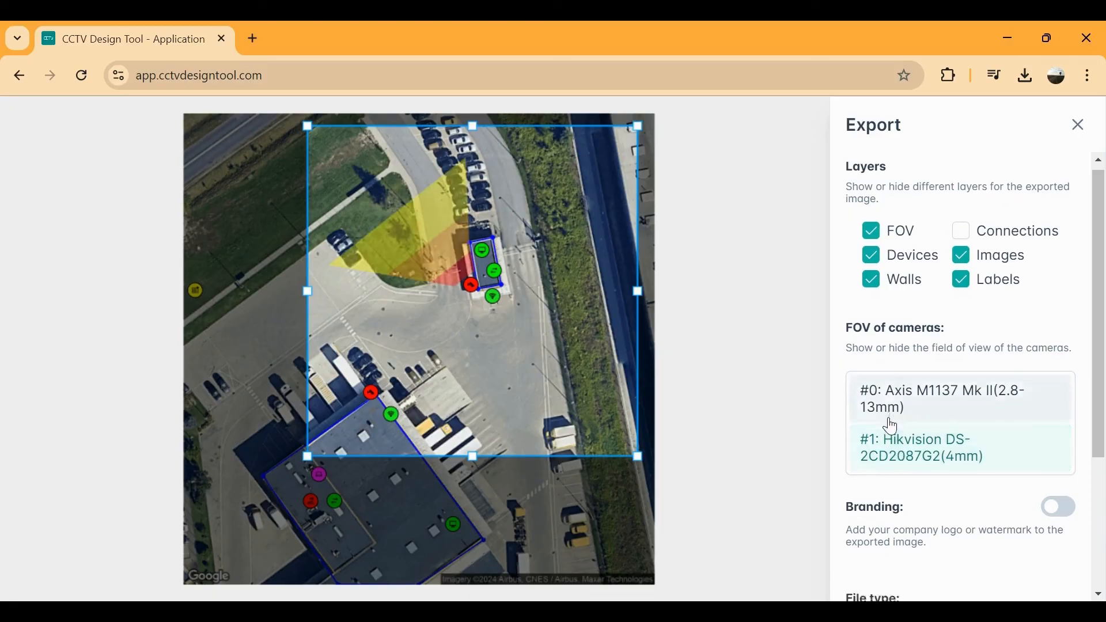
Step: Enable branding with the logo, place it in the bottom-left corner of the export frame, and enlarge it to about half its width
click(1072, 340)
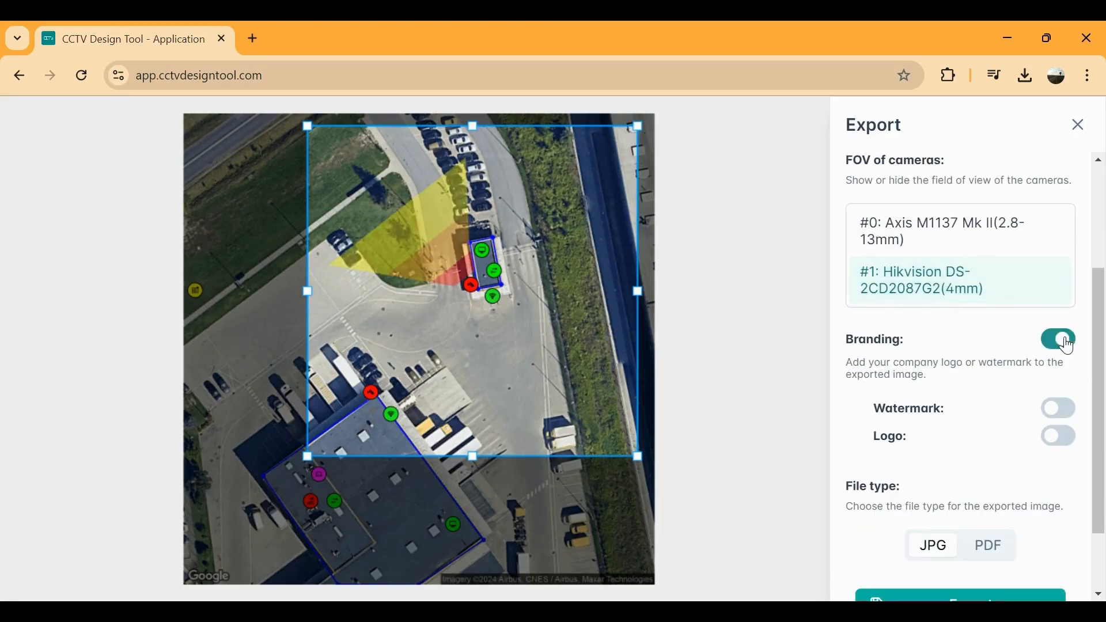
scroll(1019, 352, down, 2)
click(1053, 351)
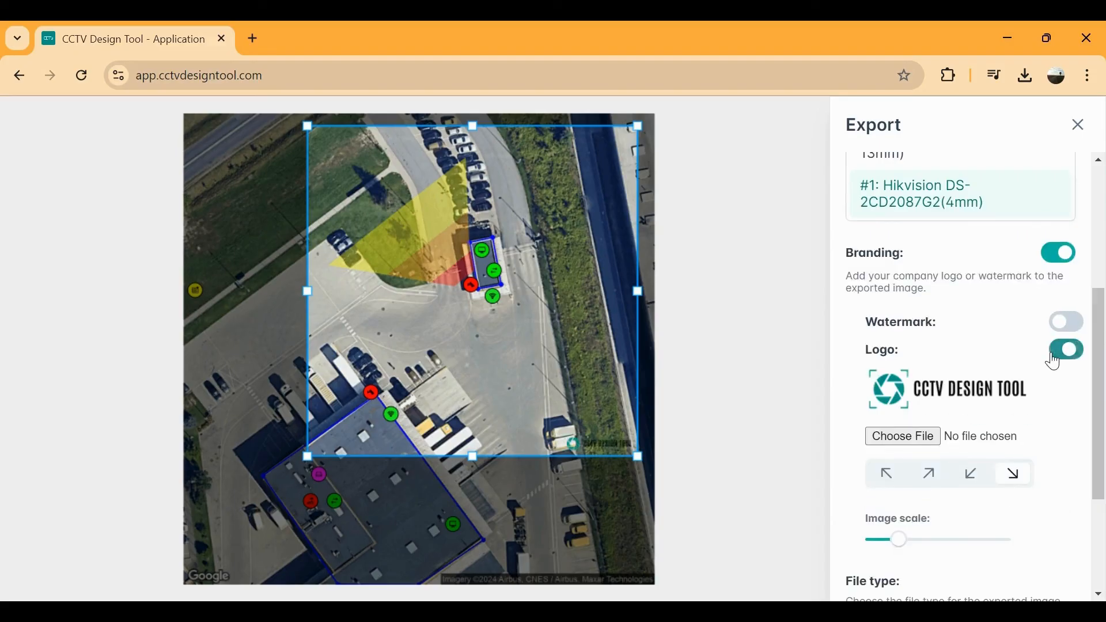
click(973, 473)
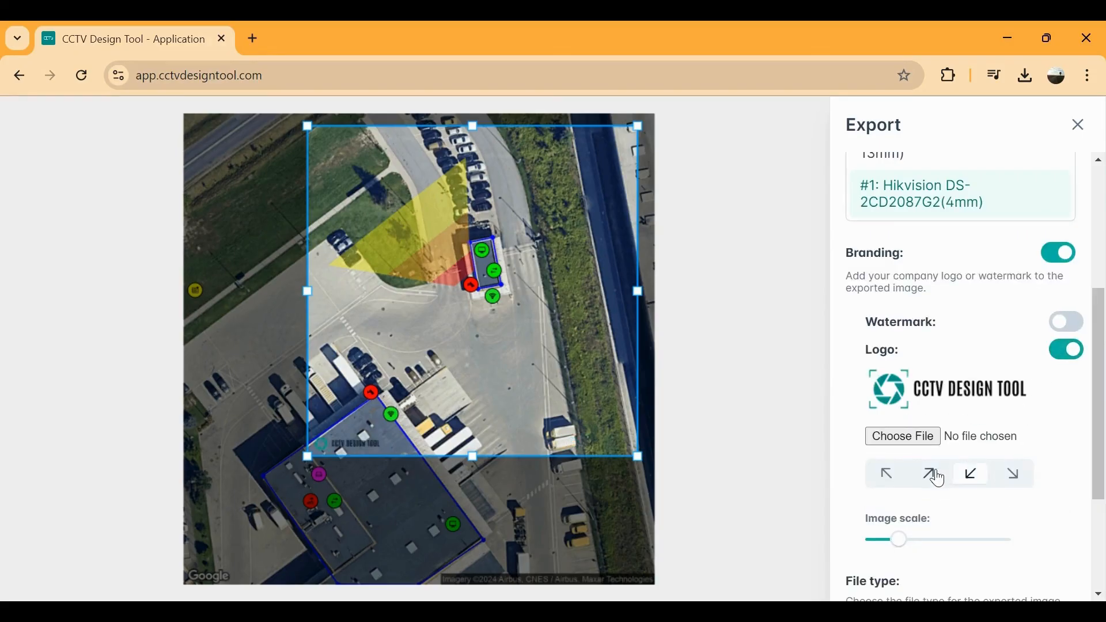
drag(896, 539, 975, 540)
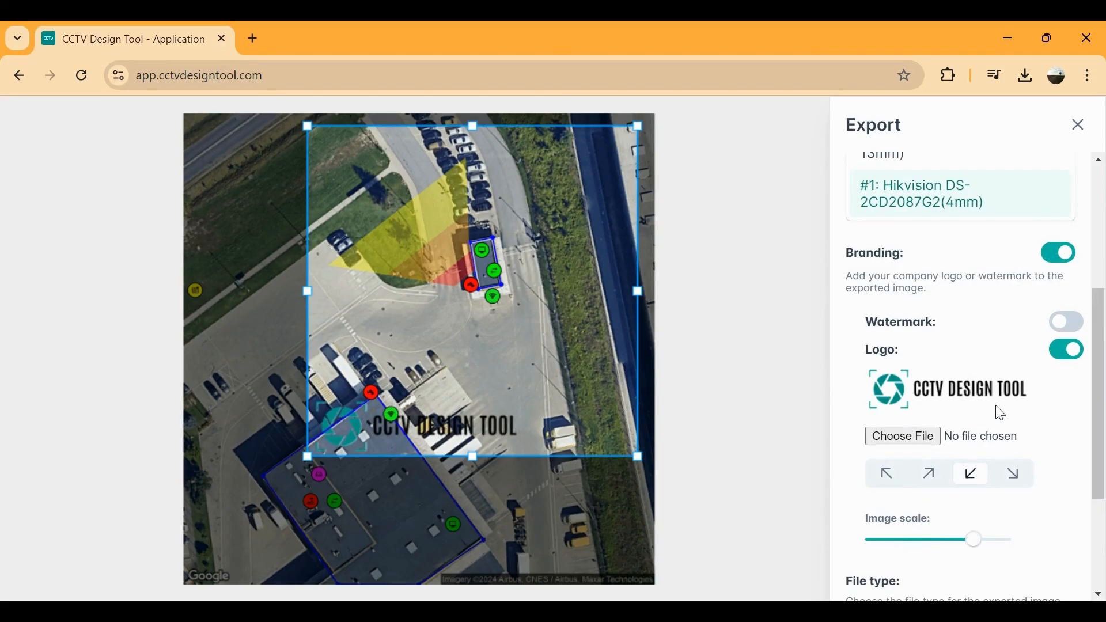
Step: Enable the watermark on the exported image and choose JPG as the file type after trying PDF
click(1065, 325)
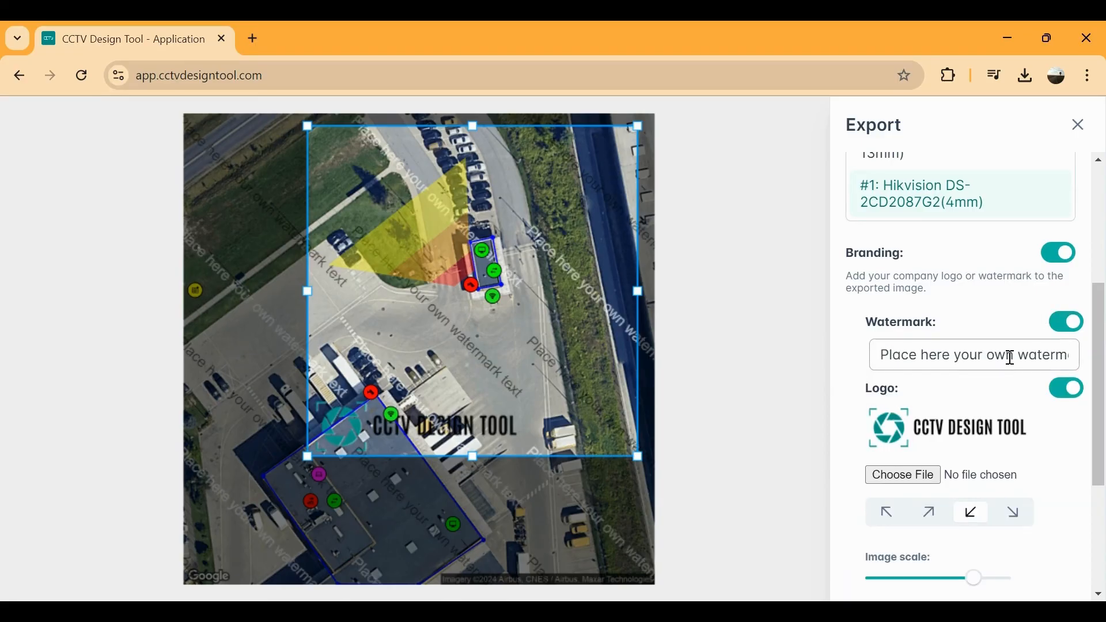
scroll(1011, 357, down, 4)
click(990, 458)
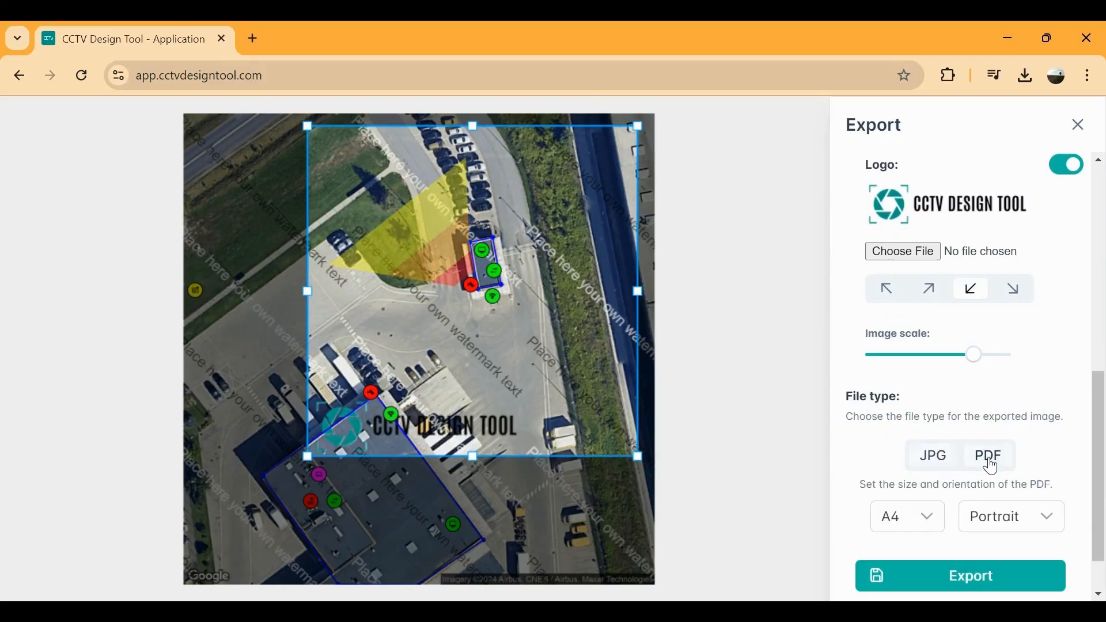
click(934, 458)
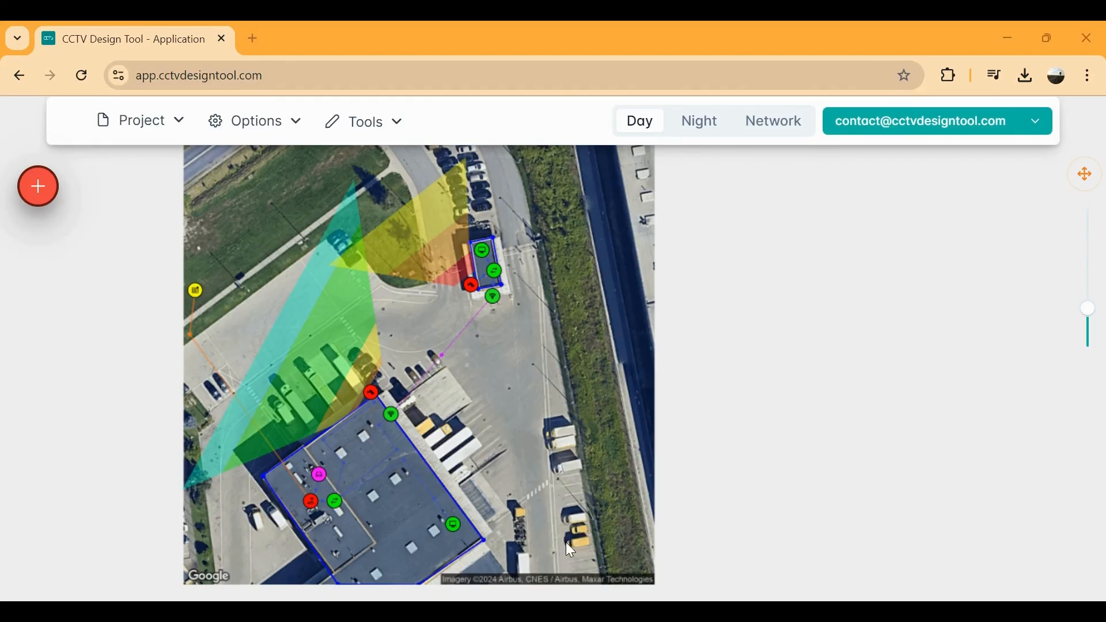
Step: Start generating a project report and look over its front page
click(379, 123)
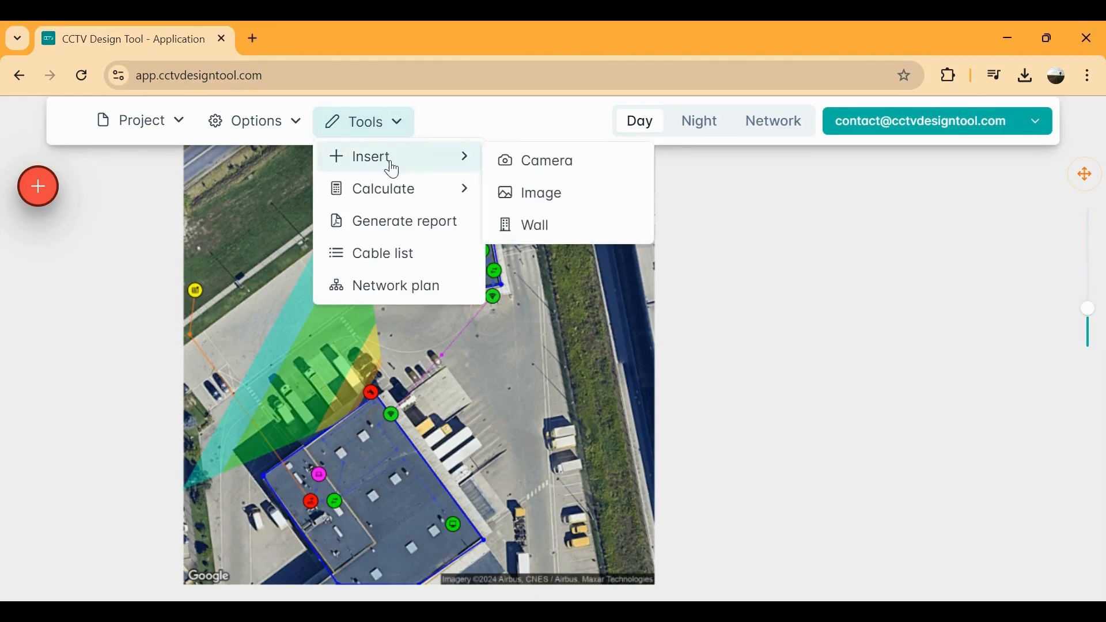
click(413, 240)
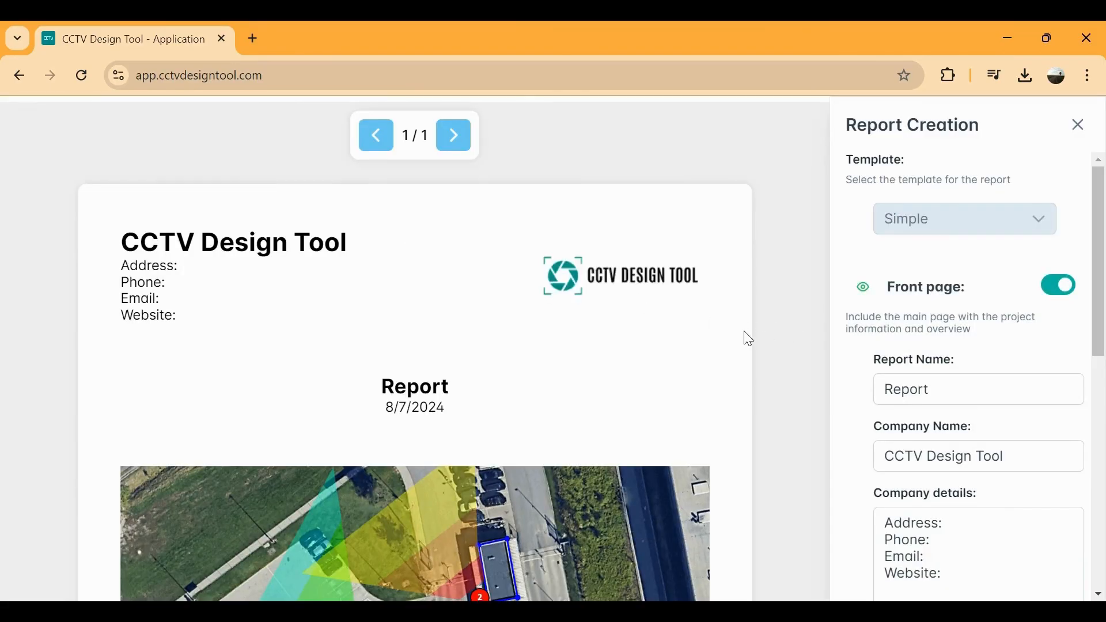
scroll(749, 340, down, 10)
scroll(749, 341, up, 10)
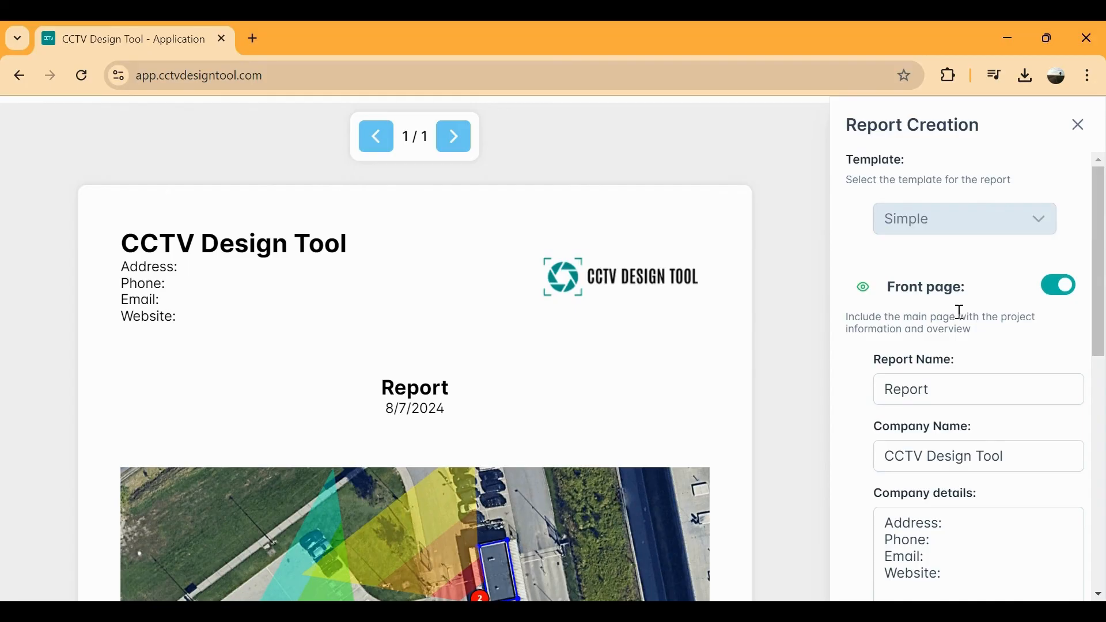
Step: Try excluding and re-including the report's front page, and collapse and expand its settings
click(1064, 286)
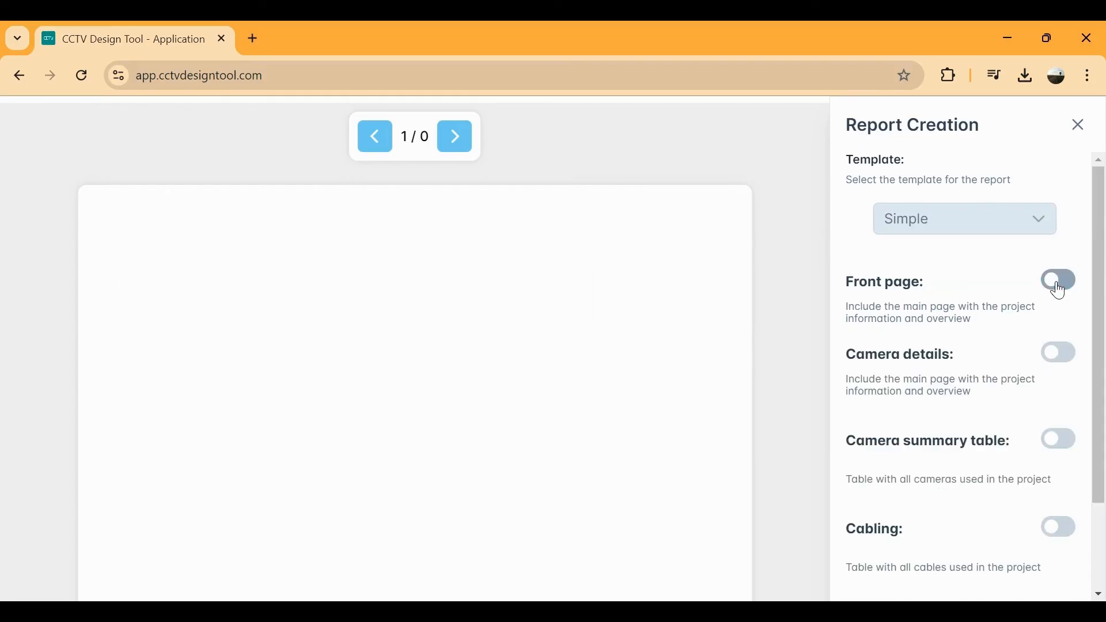
click(1060, 287)
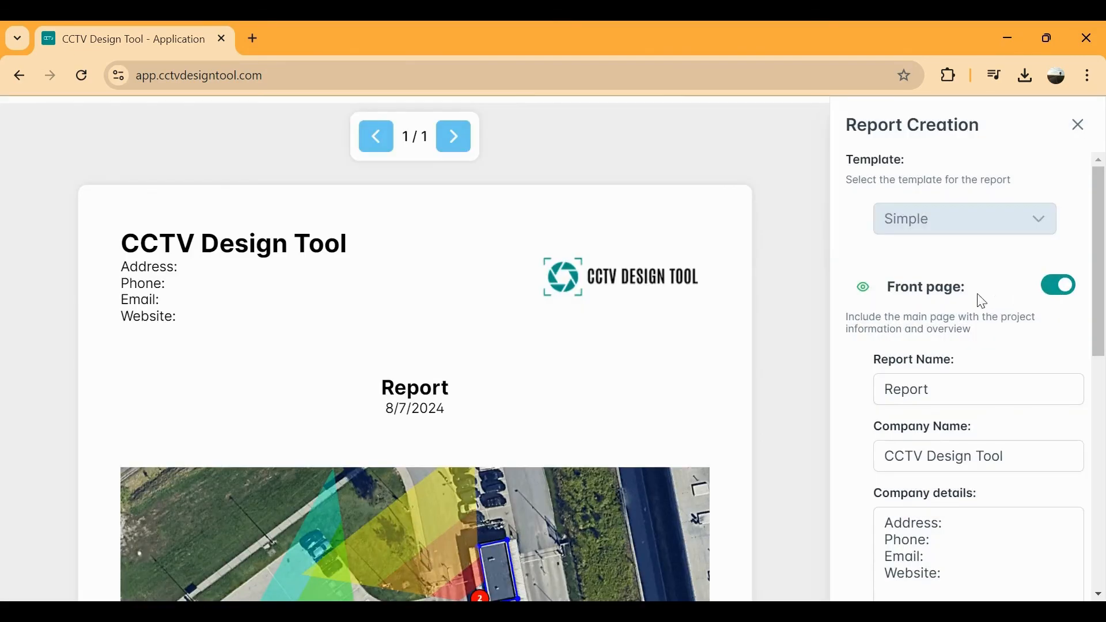
click(856, 293)
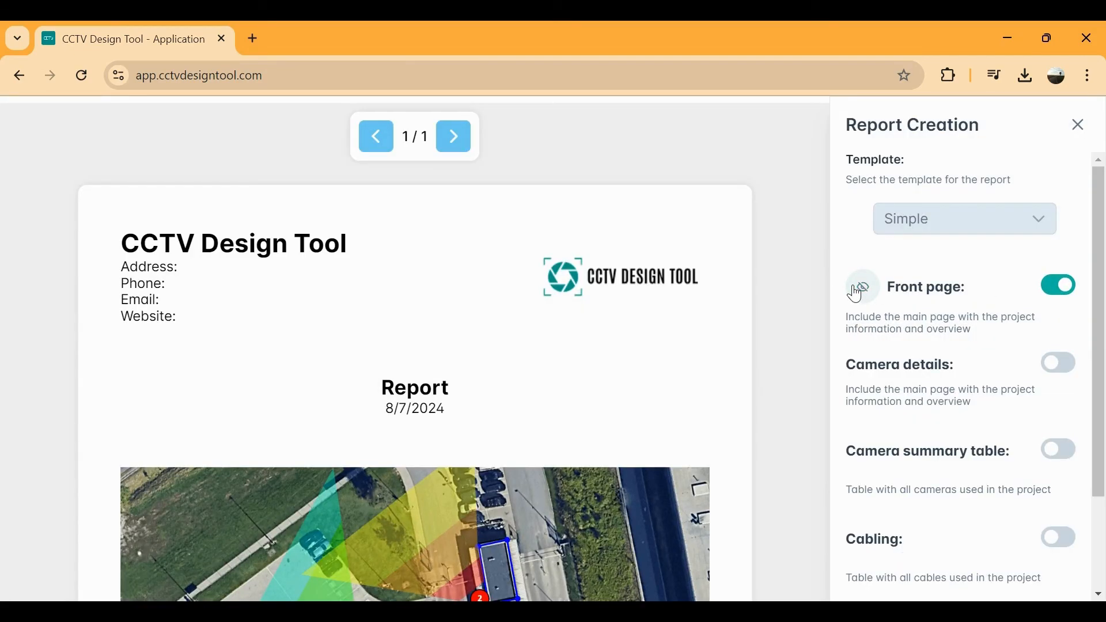
click(857, 293)
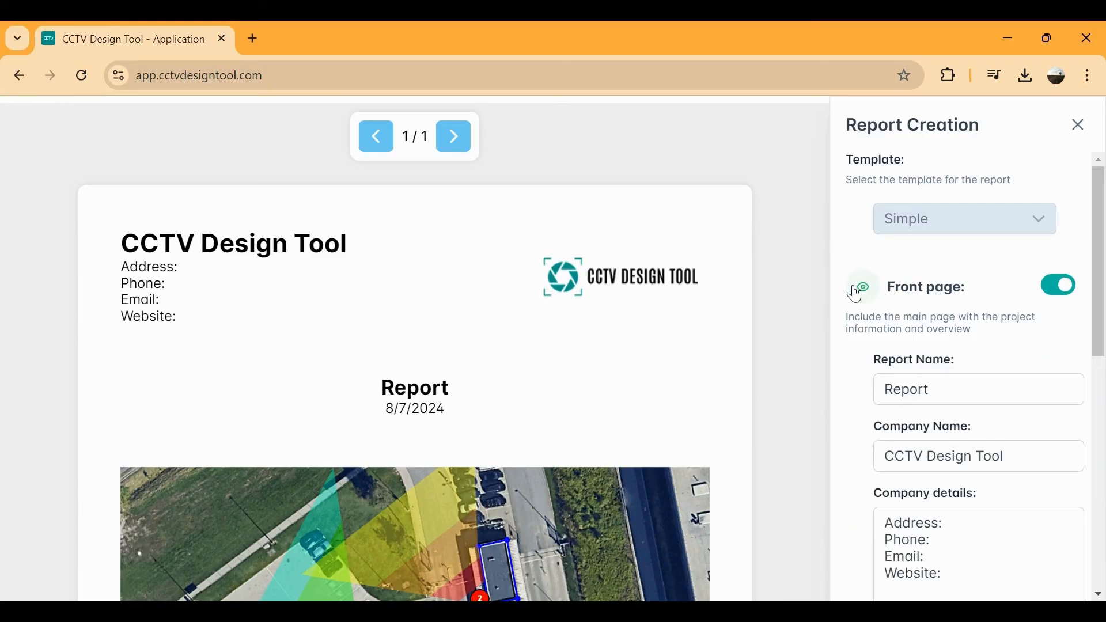
click(857, 293)
click(856, 292)
Step: Set the report name to "Report test" and the company name to "CCTV Design Tool!"
scroll(855, 293, down, 2)
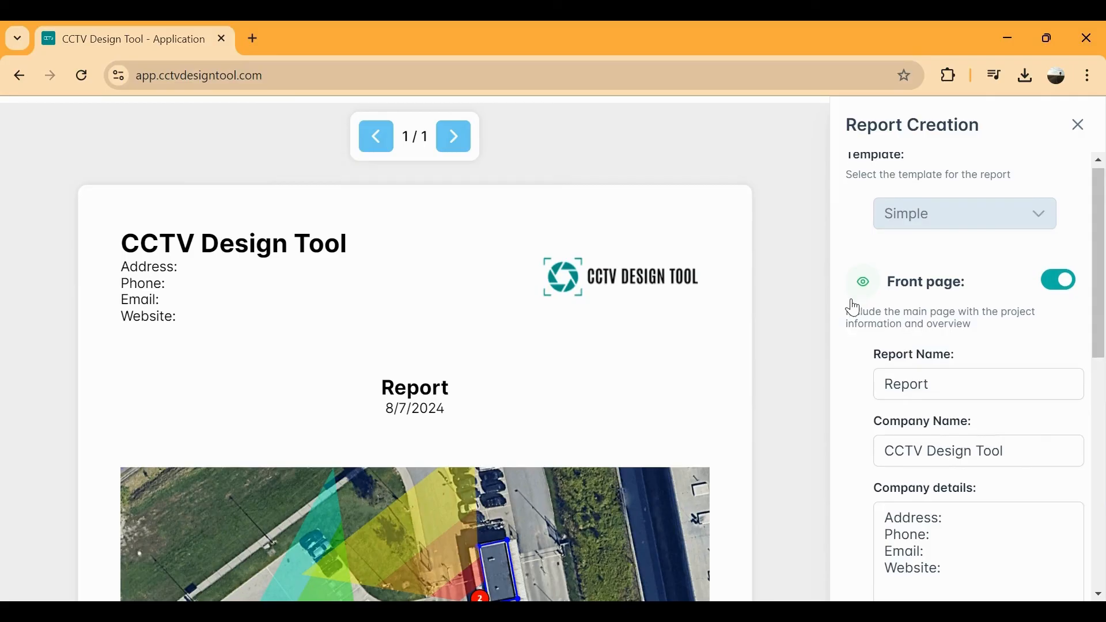
click(955, 299)
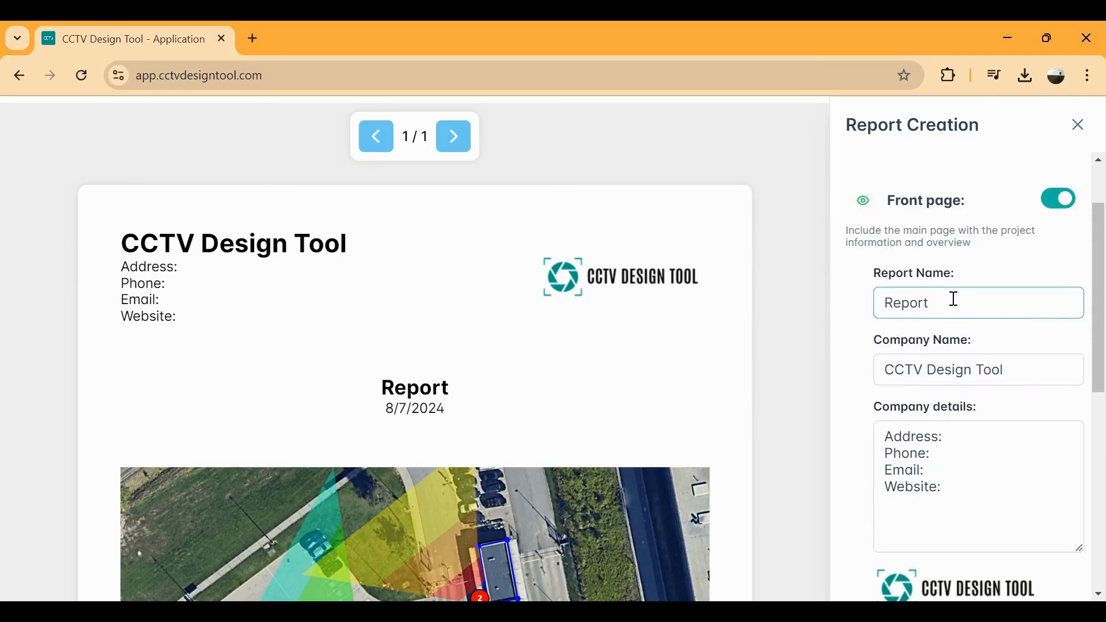
text(test)
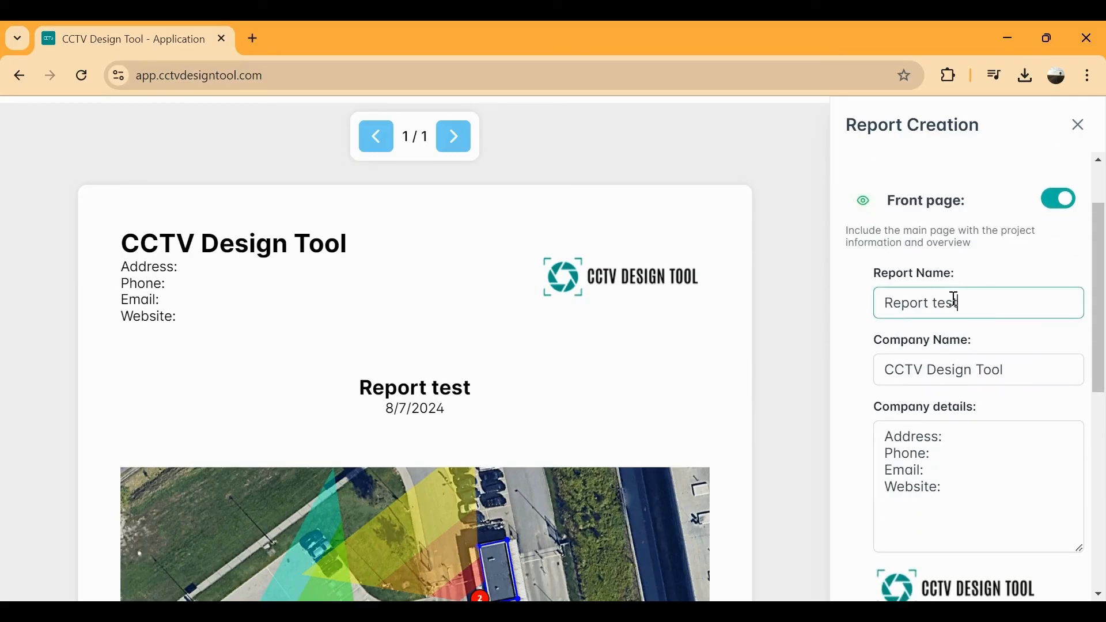
scroll(955, 300, down, 2)
click(1010, 288)
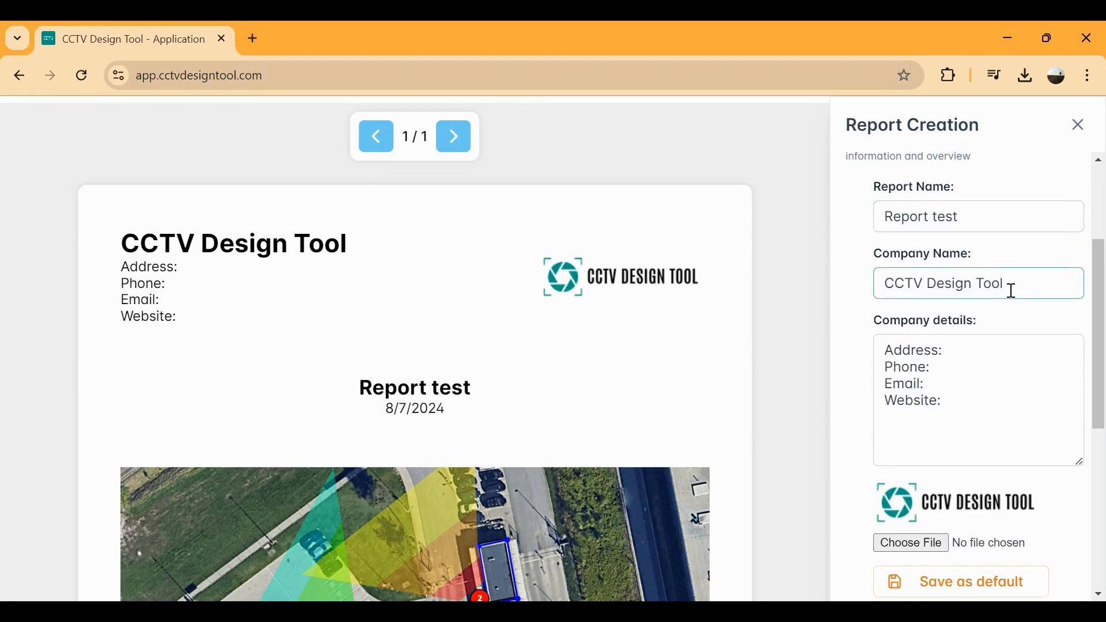
text(!)
scroll(1030, 326, down, 2)
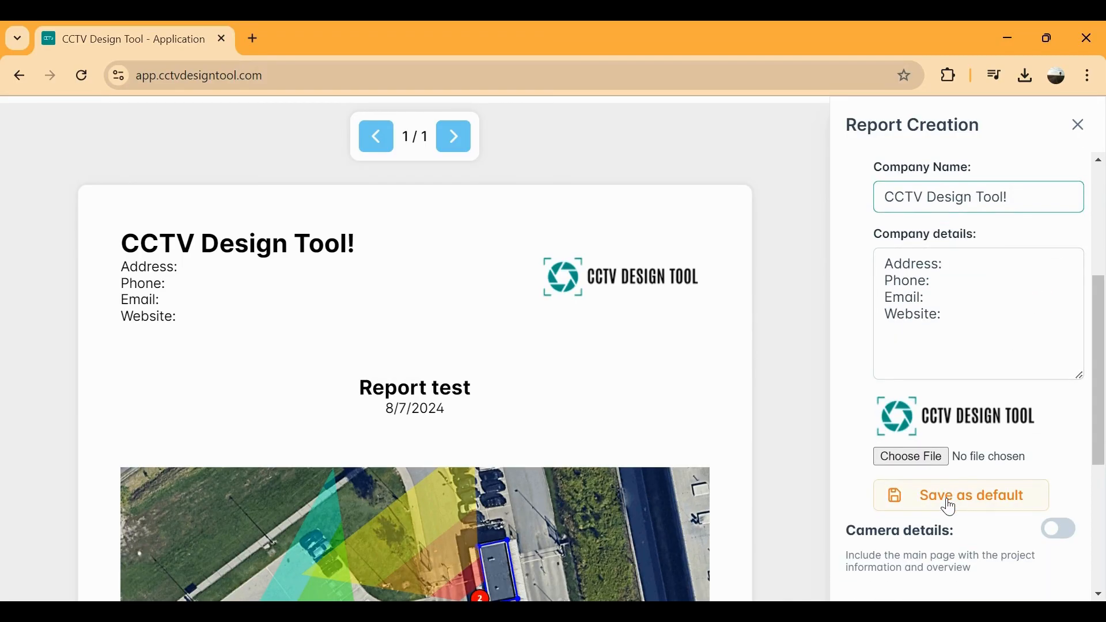
Step: Collapse the front page settings, then include camera details in the report and view both camera pages
scroll(950, 507, up, 5)
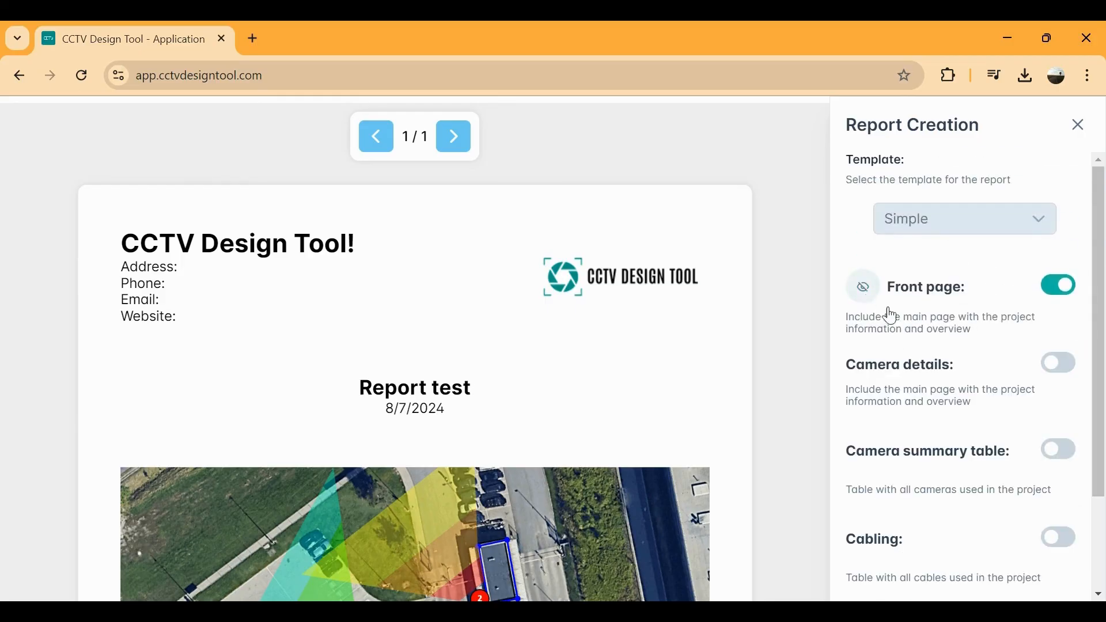
click(1057, 364)
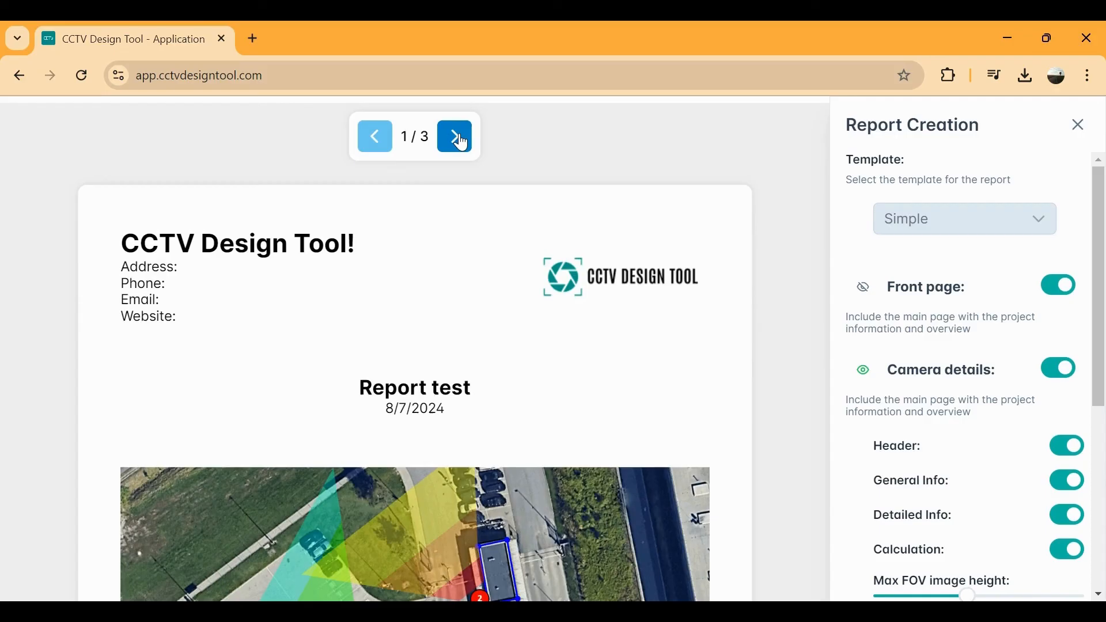
click(472, 143)
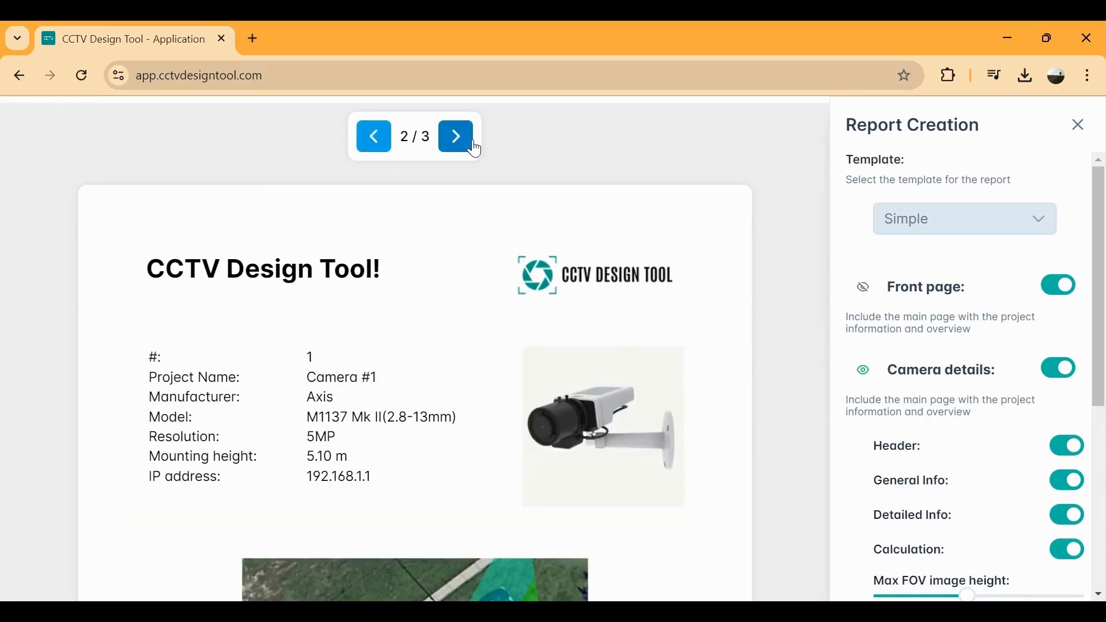
scroll(674, 229, down, 1)
scroll(634, 219, up, 1)
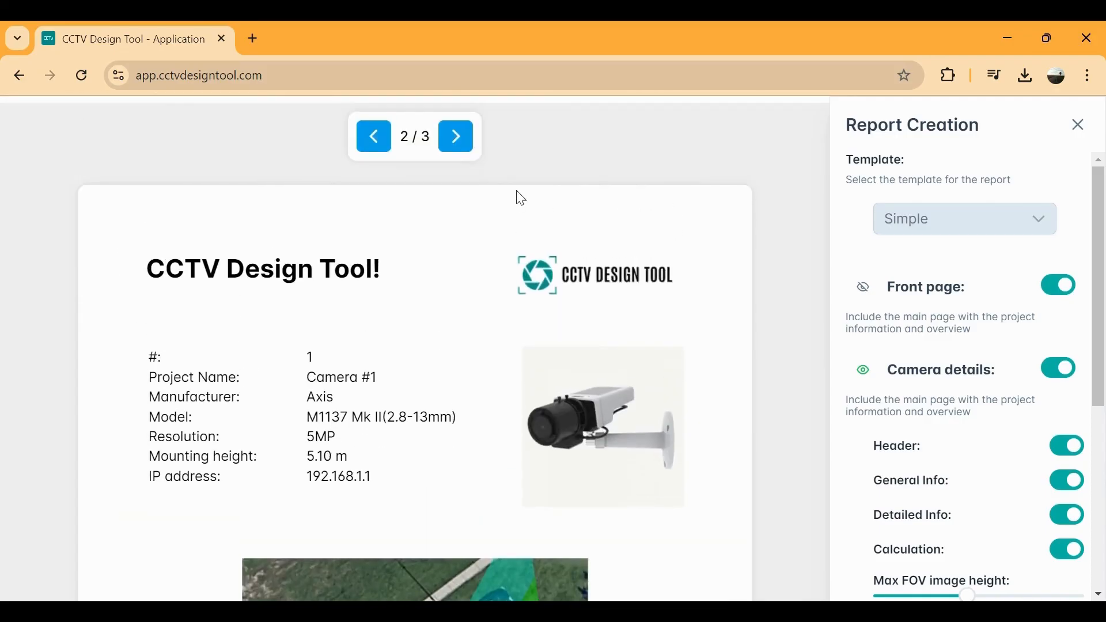
click(464, 144)
click(372, 138)
Step: Try the header, general info and detailed info of the camera details off and on, and look over the first camera's page
scroll(870, 317, down, 3)
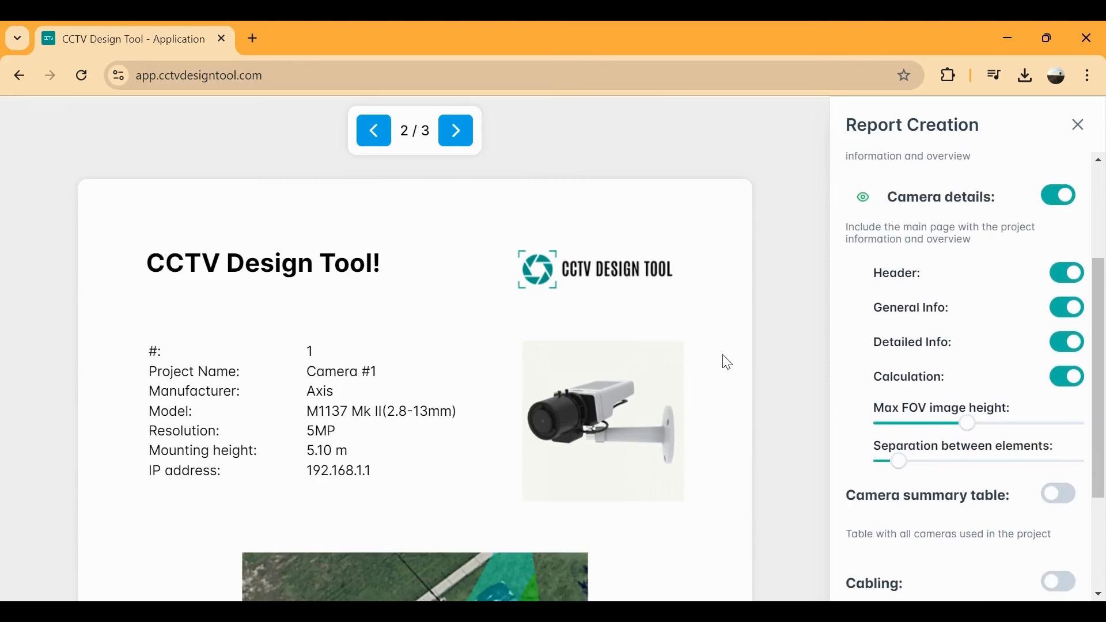
scroll(726, 363, down, 3)
click(1067, 280)
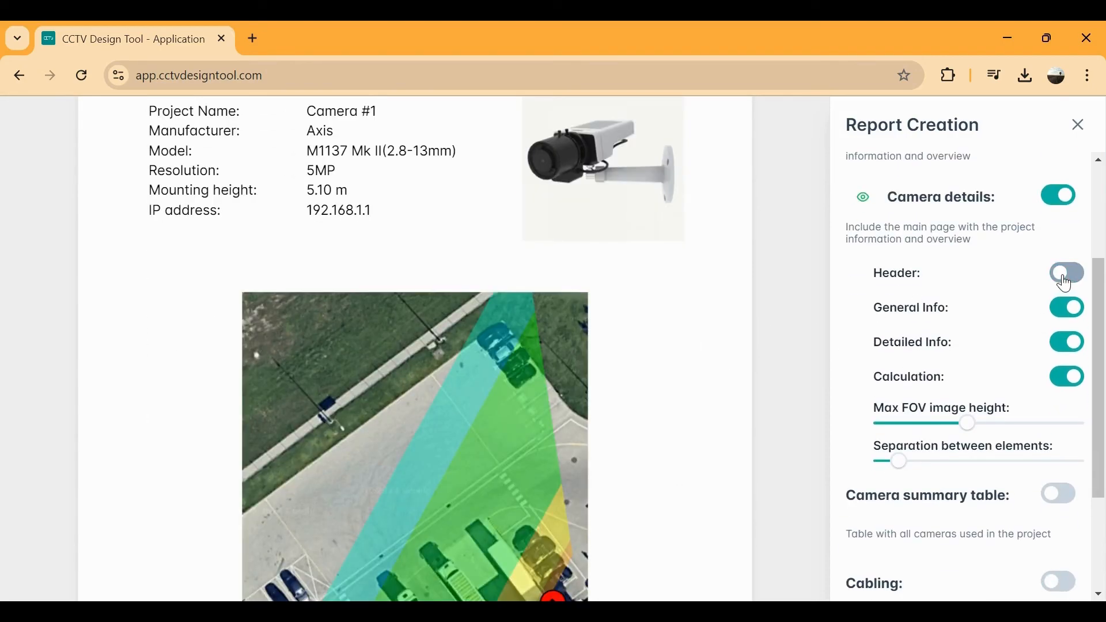
click(1067, 279)
click(1067, 310)
click(1067, 310)
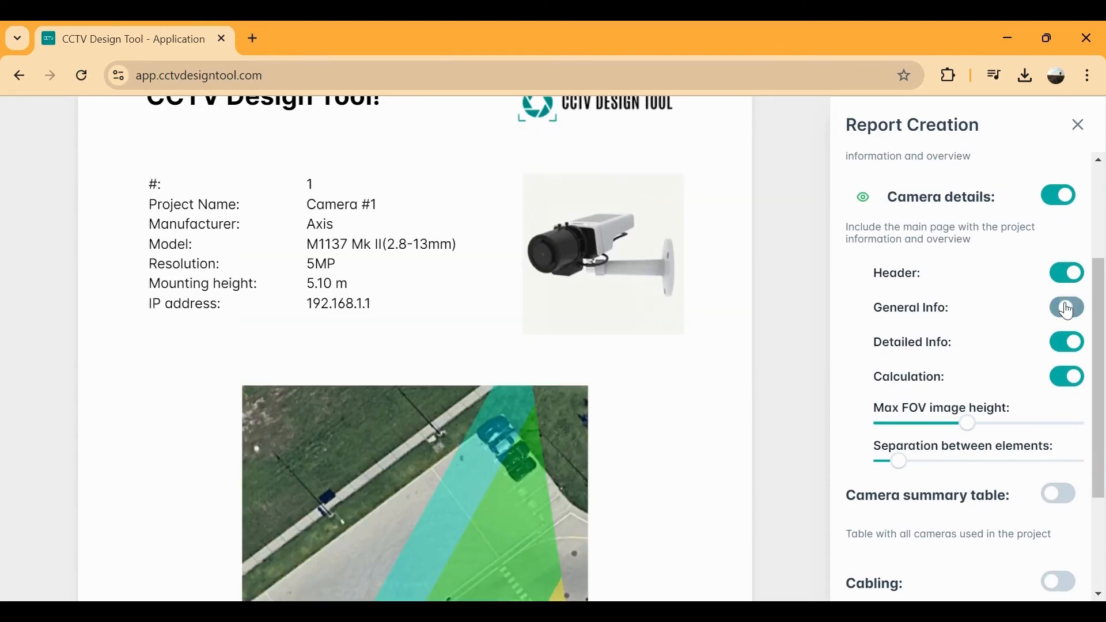
click(1075, 349)
click(1075, 349)
scroll(677, 326, down, 10)
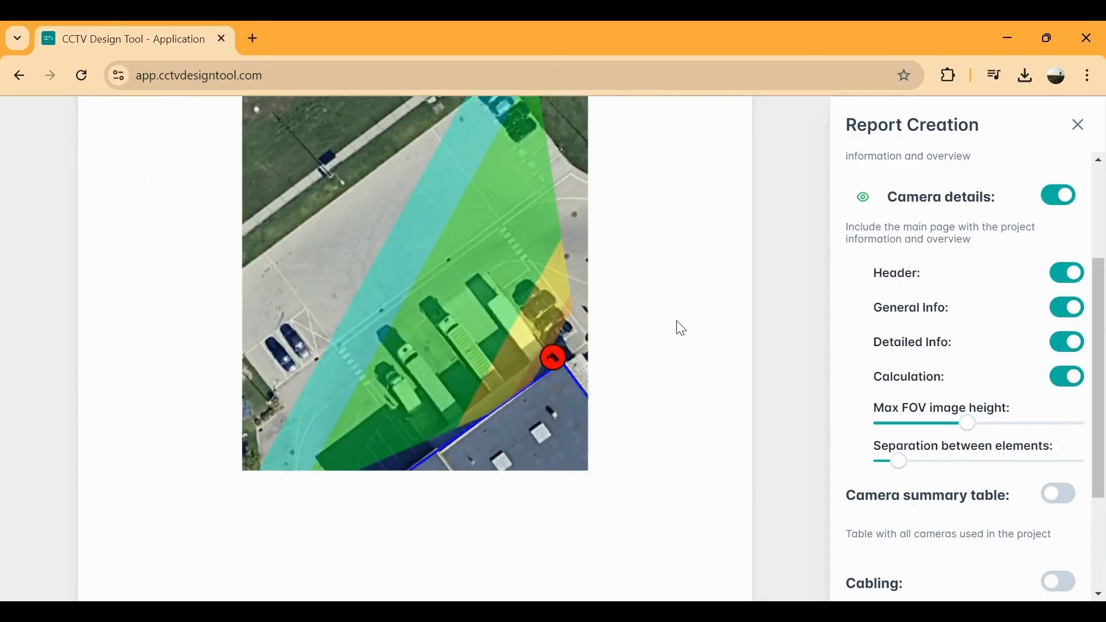
scroll(675, 324, up, 10)
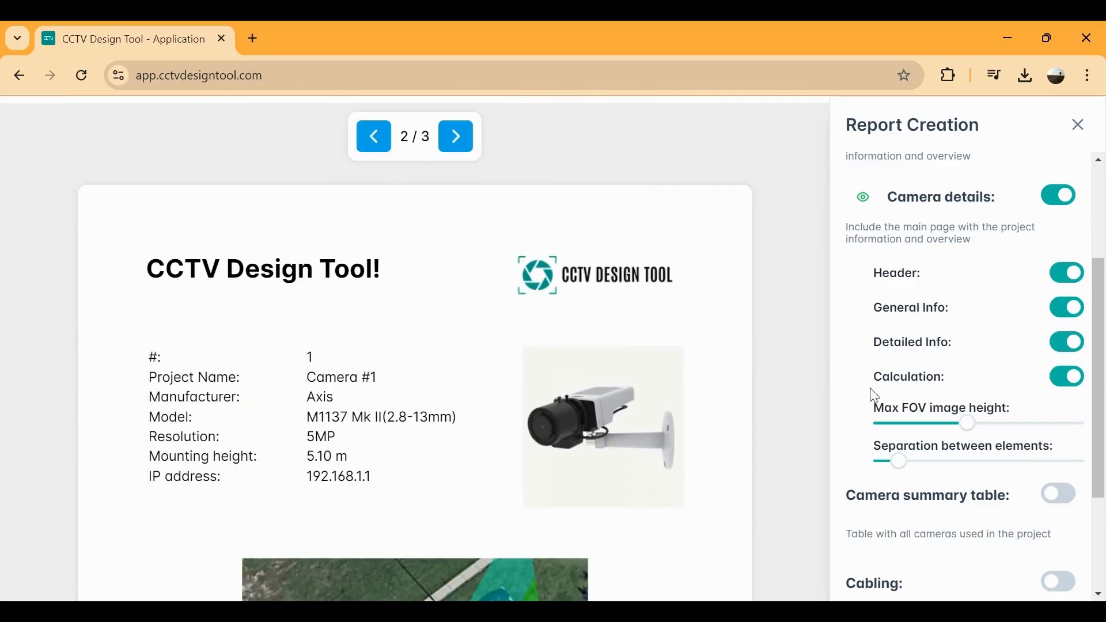
Step: Include the camera summary table in the report and view its page and column options
scroll(950, 426, down, 2)
click(1059, 409)
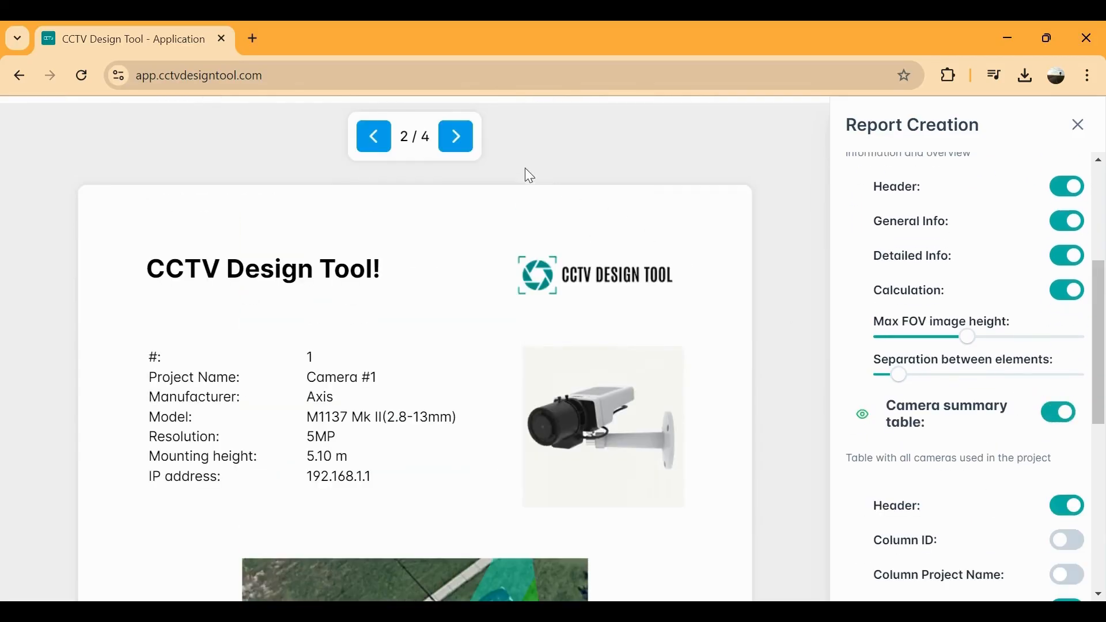
click(455, 137)
click(455, 136)
scroll(990, 455, down, 3)
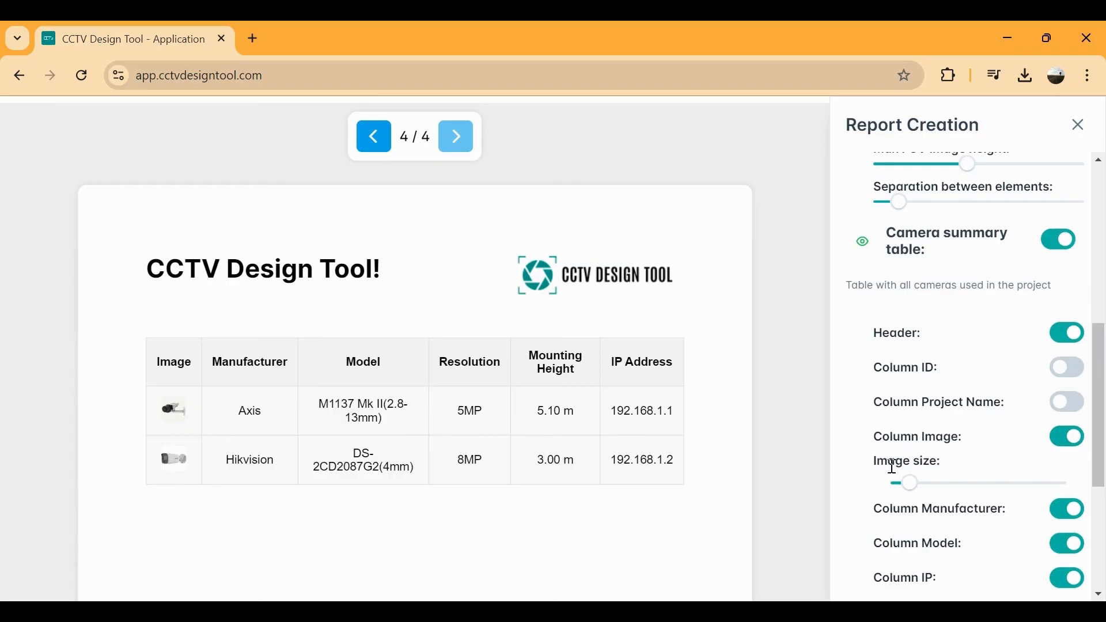
Step: Enlarge the camera images in the camera summary table to roughly a third of the size range and hide its IP column
drag(909, 483, 955, 481)
scroll(991, 455, down, 2)
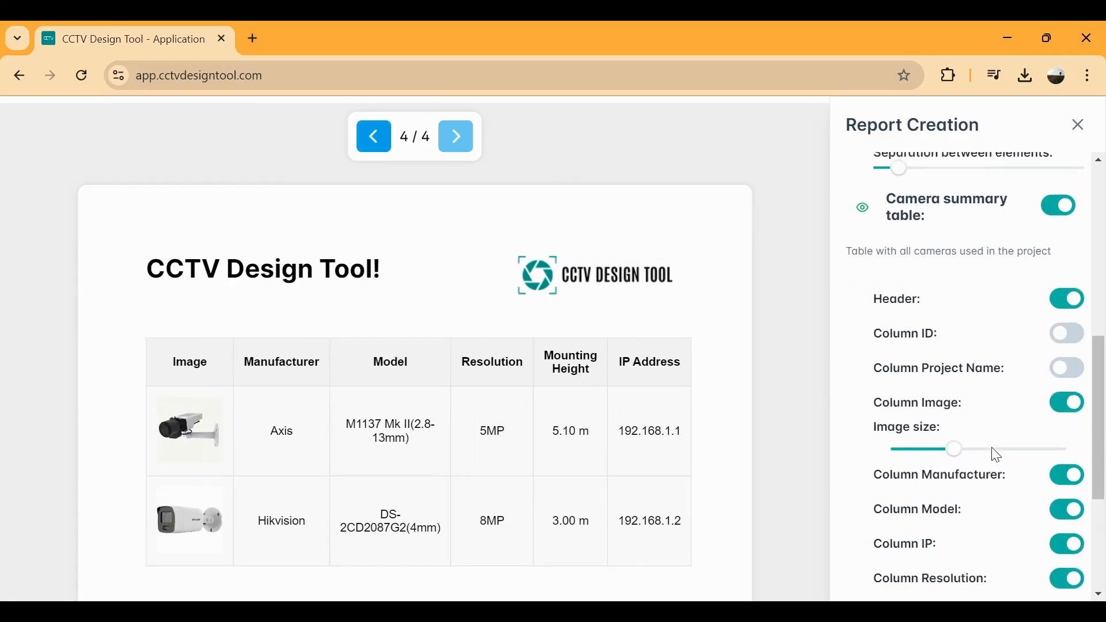
click(1067, 491)
scroll(1030, 485, down, 2)
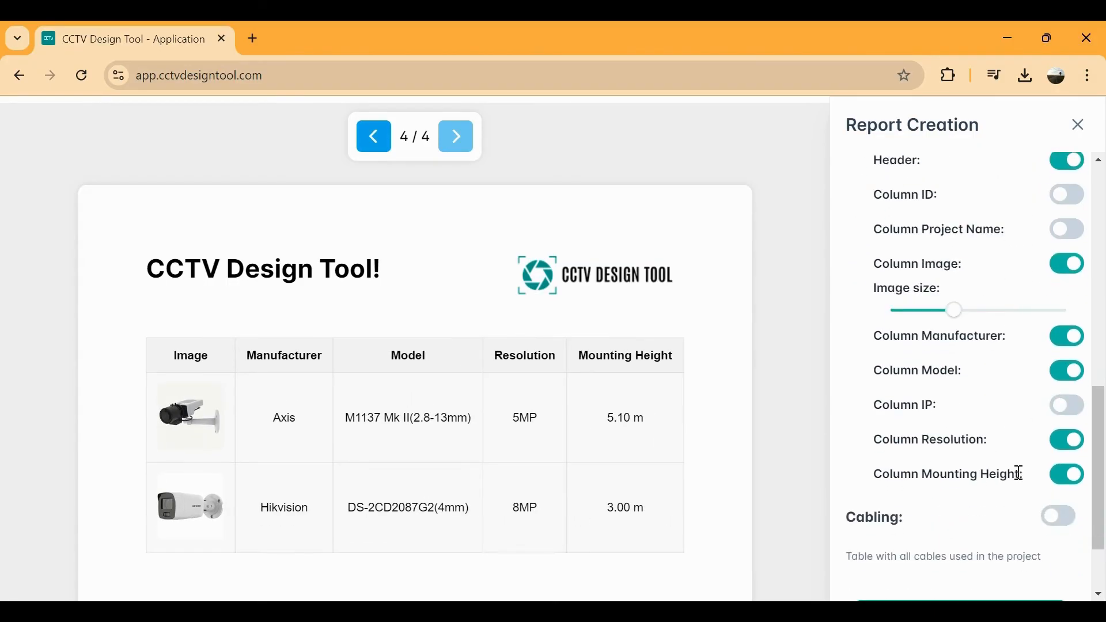
Step: Include the cabling section in the report and view its page with the table of all cables
scroll(1015, 471, down, 2)
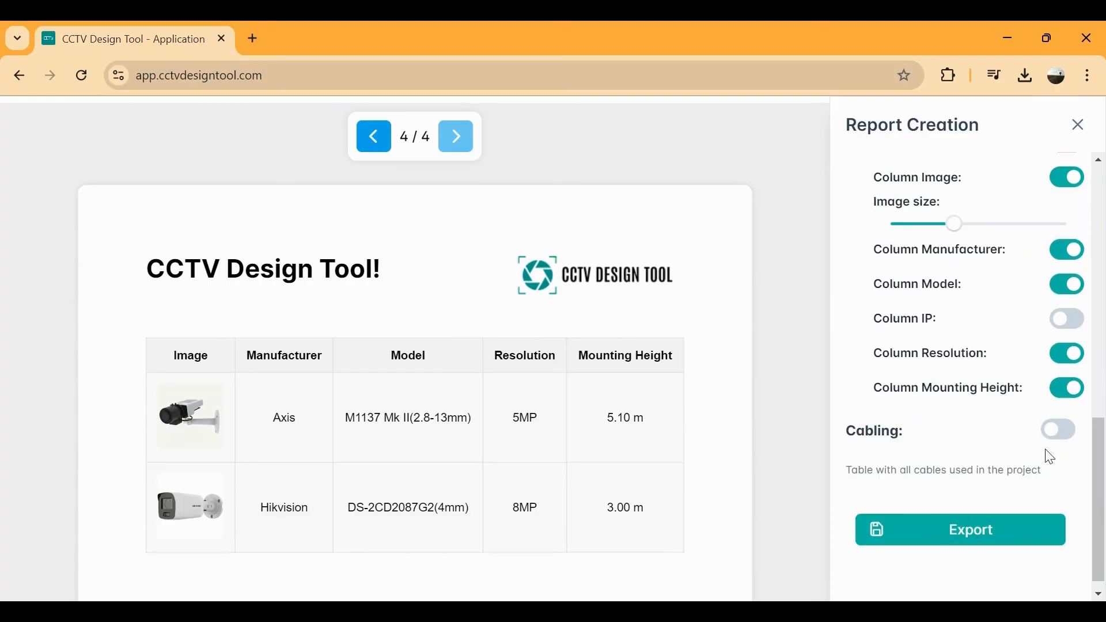
click(1057, 435)
click(455, 137)
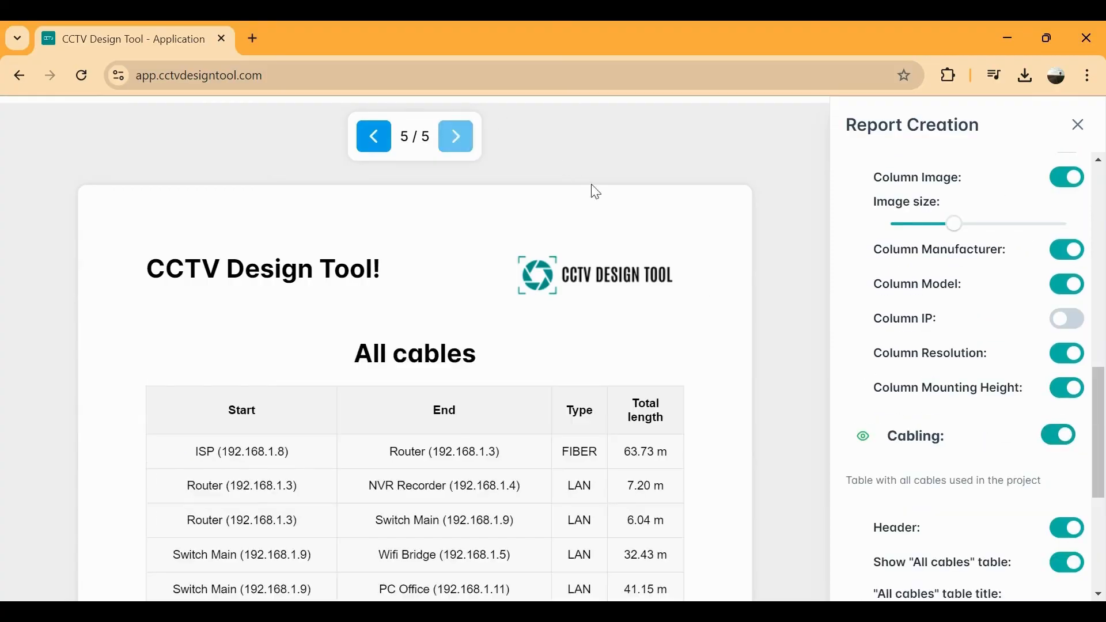
scroll(758, 294, down, 4)
scroll(754, 288, down, 5)
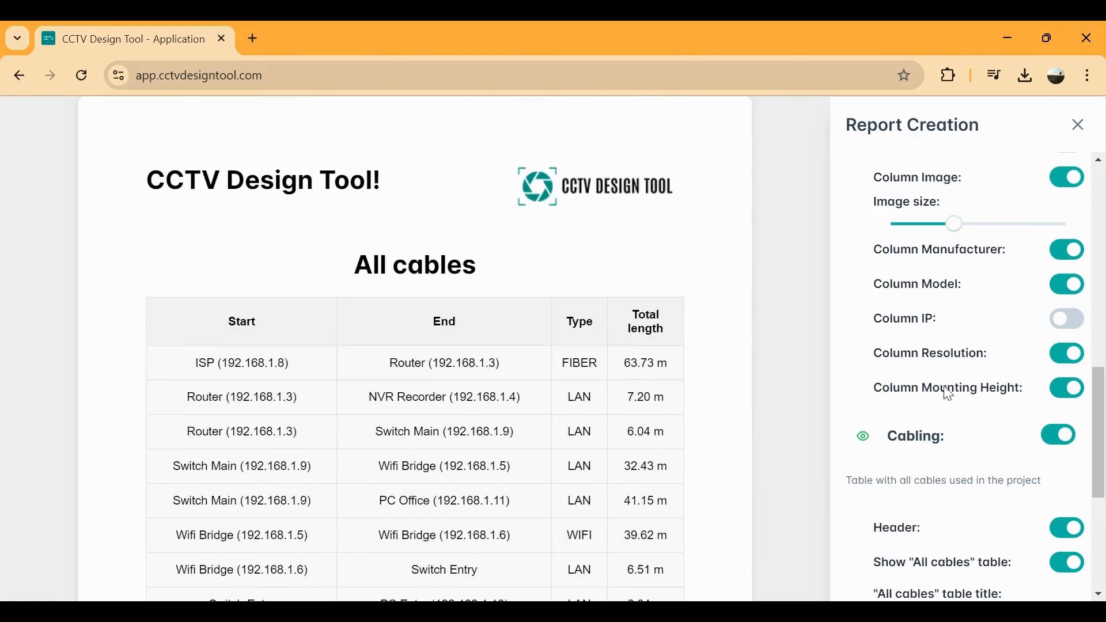
Step: Look over the cabling table options and export the finished report
scroll(1025, 391, down, 4)
scroll(1058, 394, down, 3)
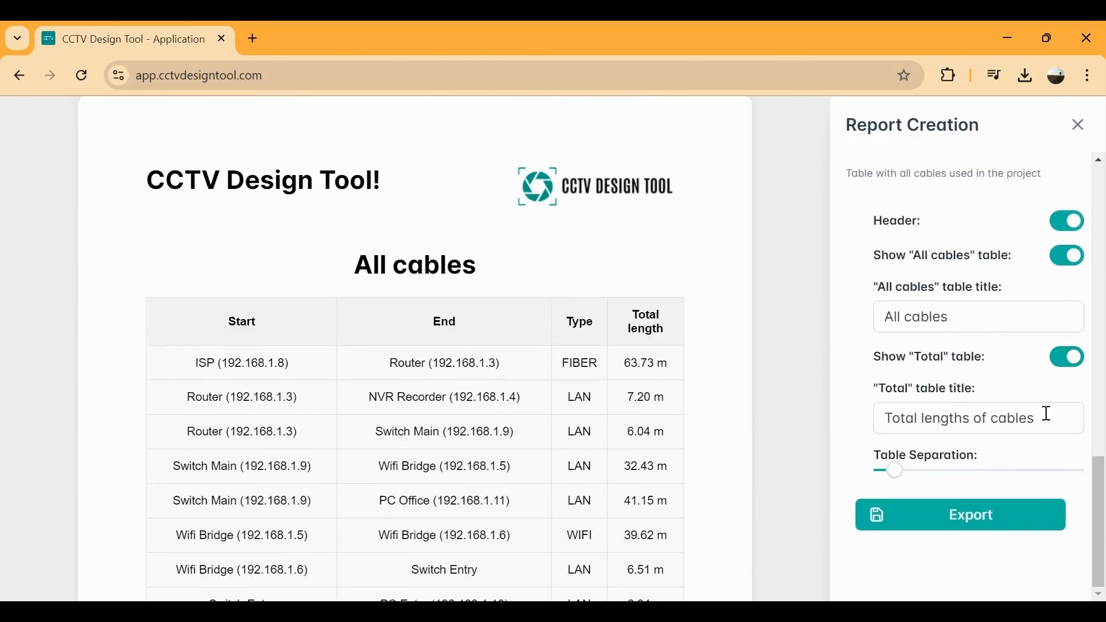
click(973, 522)
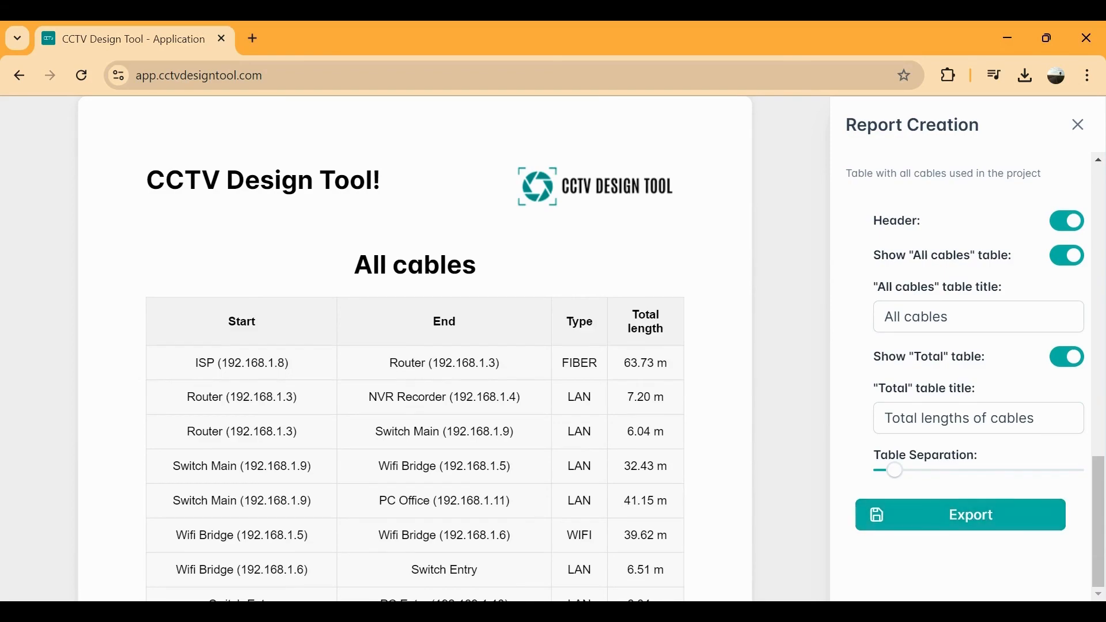